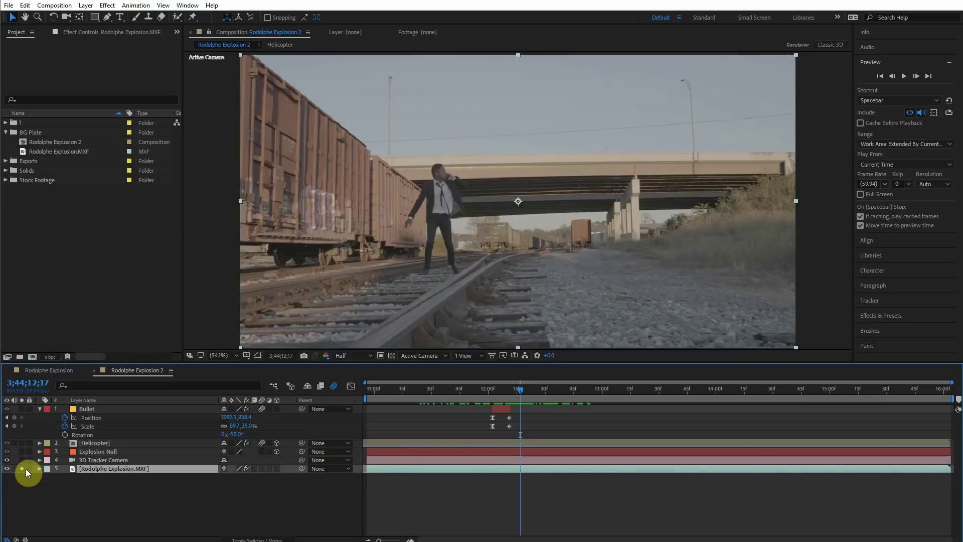
- Check the tracking commands for the Rodolphe Explosion.MXF layer and the camera and null layers, and turn off the footage layer's solo
right_click(133, 466)
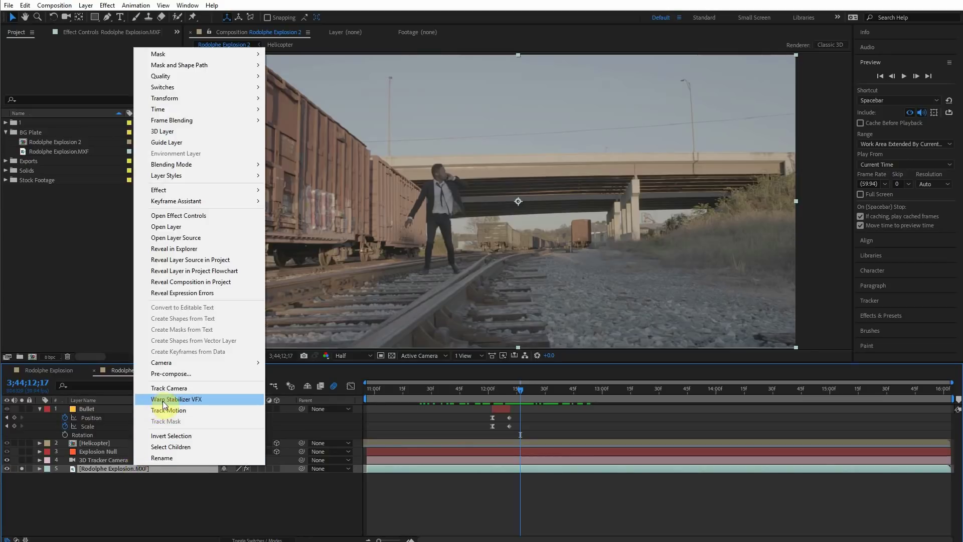
left_click(95, 501)
left_click(98, 460)
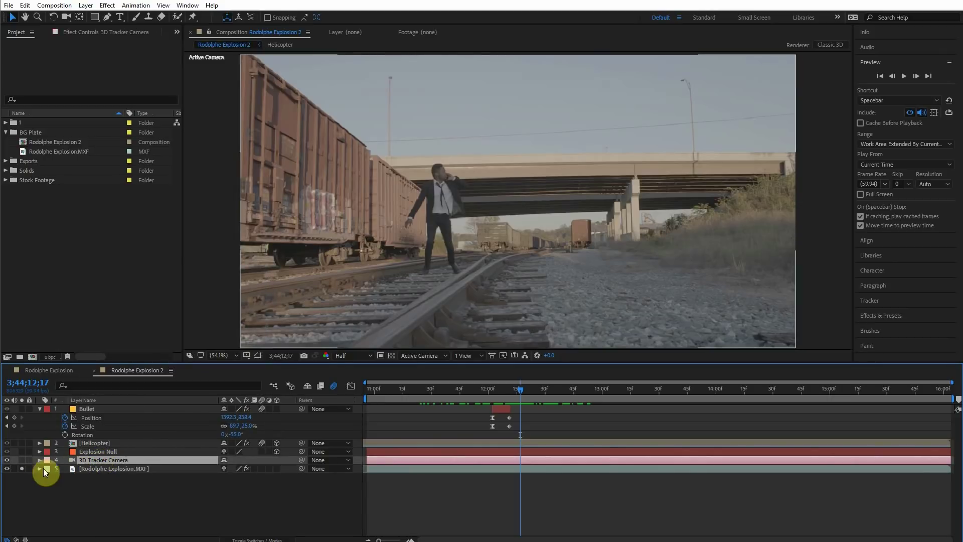
left_click(98, 451)
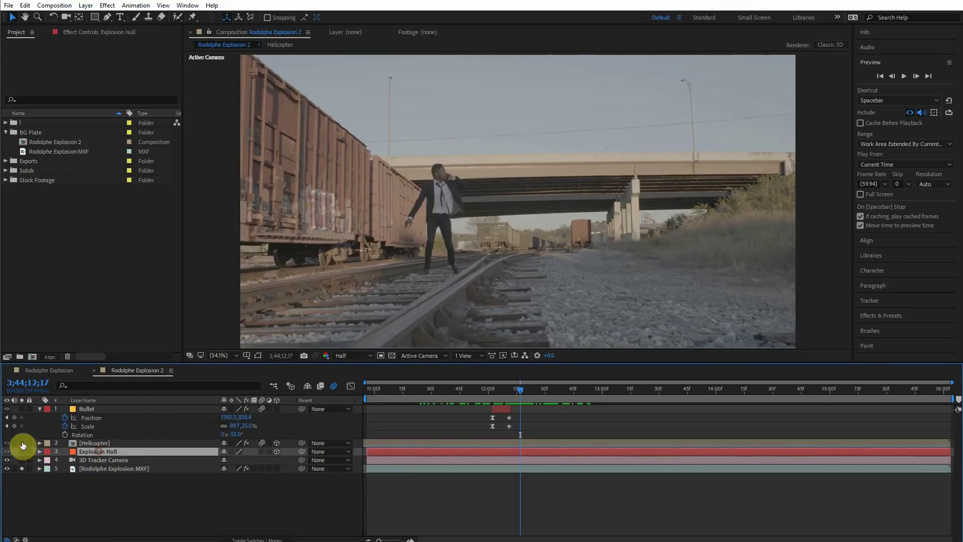
left_click(22, 468)
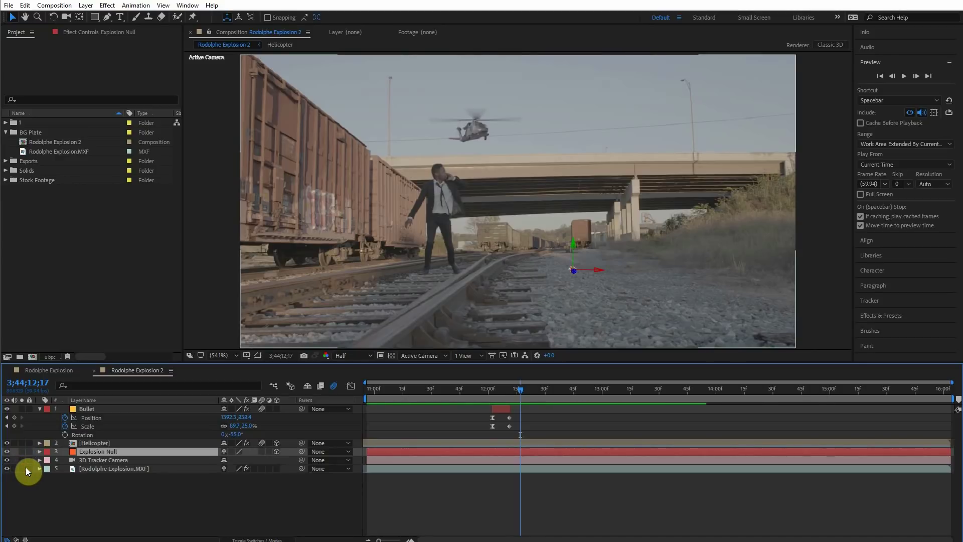
- Inspect the tracker camera, null, helicopter and bullet layers while scrubbing through the shot, stopping at the bullet's impact frame, 3;44;12;11
left_click(95, 460)
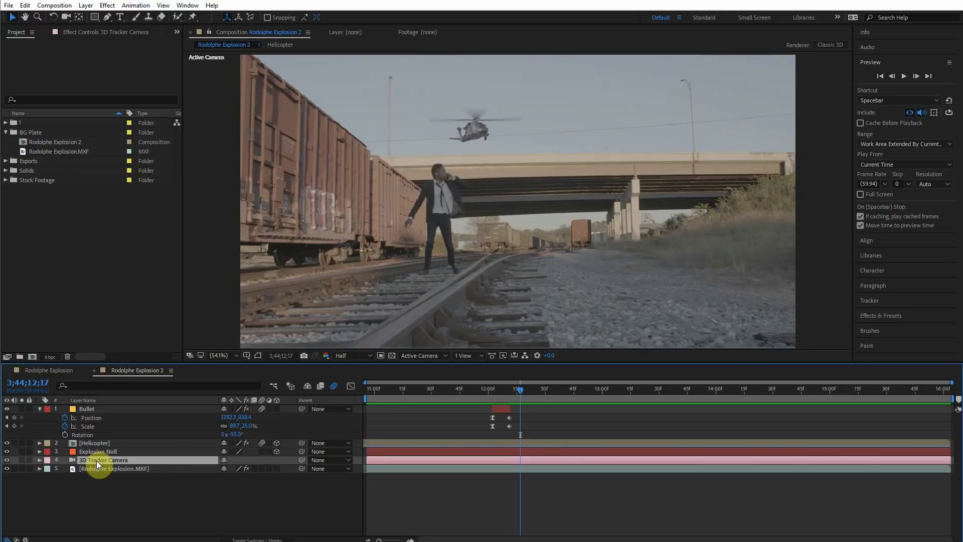
left_click(97, 452)
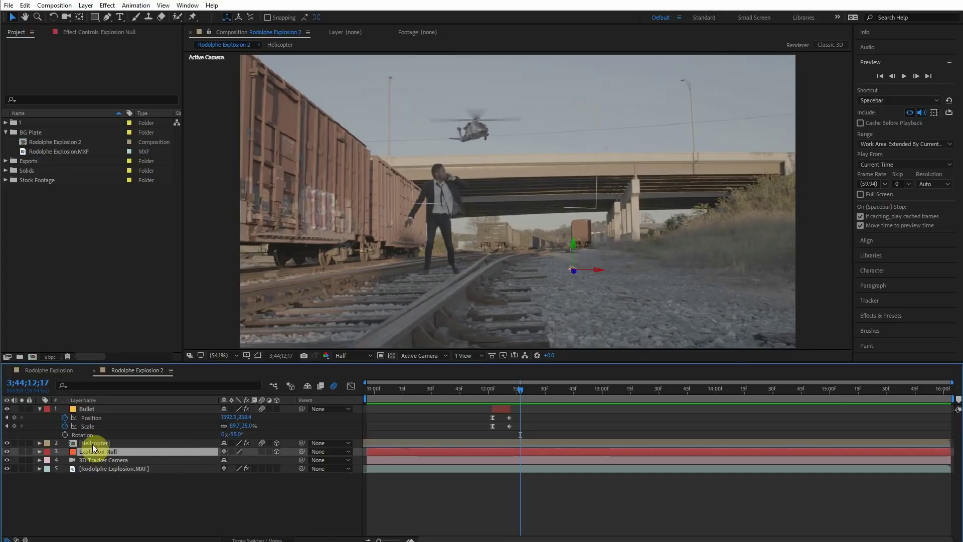
left_click_drag(507, 399, 613, 400)
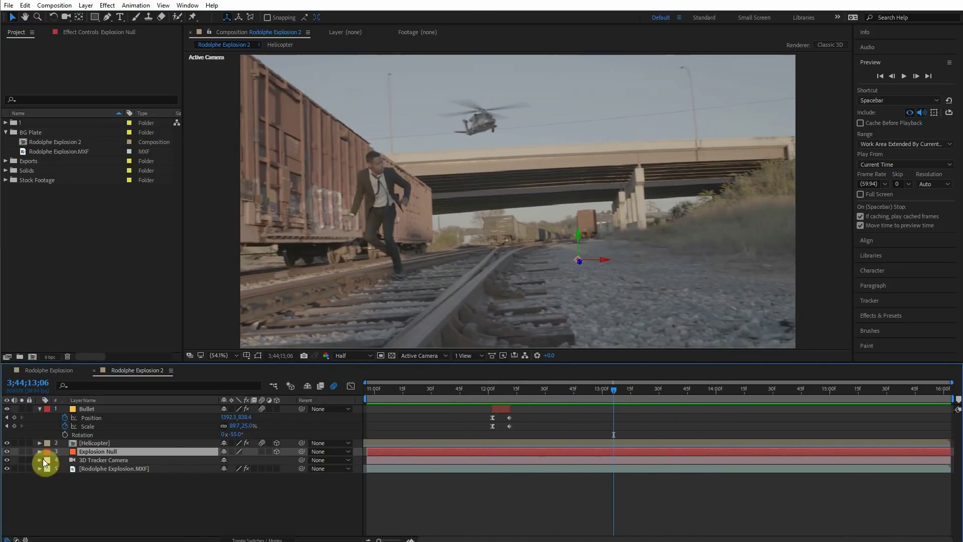
left_click(36, 445)
left_click(570, 390)
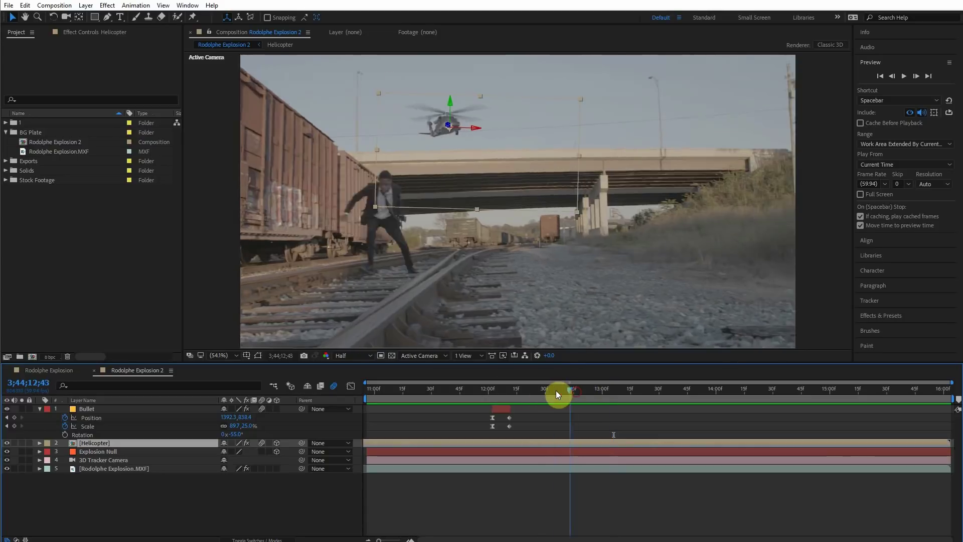
left_click_drag(556, 390, 629, 413)
left_click(94, 410)
left_click_drag(490, 393, 510, 393)
left_click(522, 424)
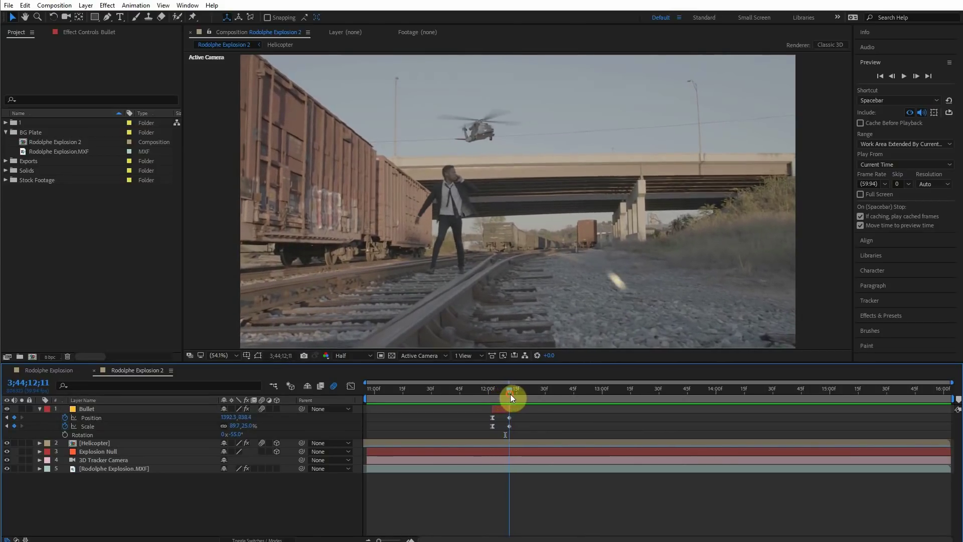
left_click(624, 281)
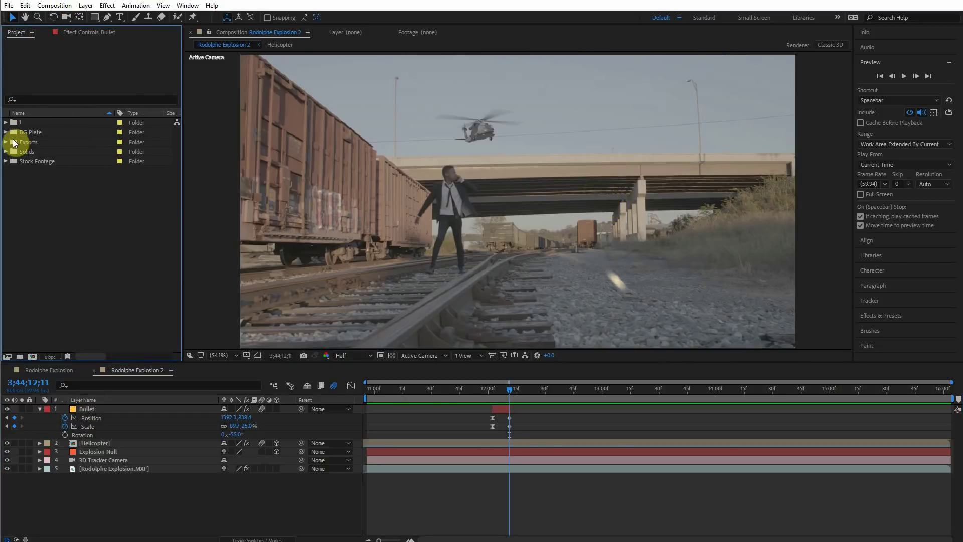
- Open Gas_Explosion_4_0987_4K.mov from the Stock Footage folder and examine its fireball close up at 0:00:09:42
left_click(6, 161)
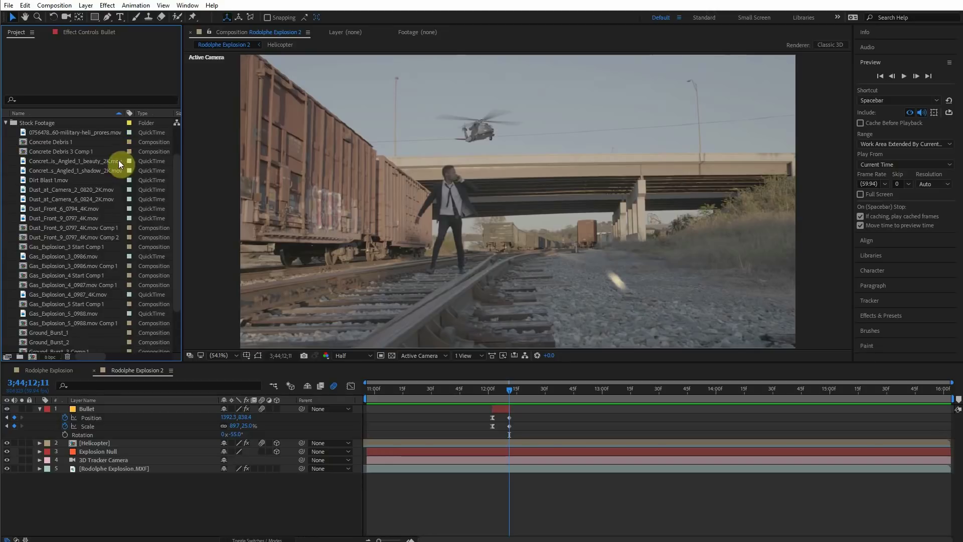
scroll(27, 225, "up", 2)
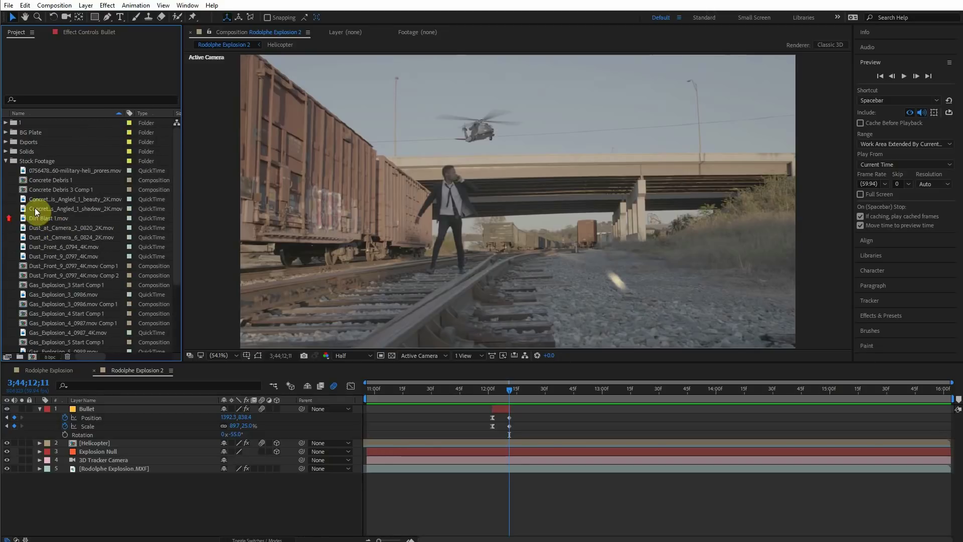
left_click(12, 162)
scroll(63, 216, "down", 2)
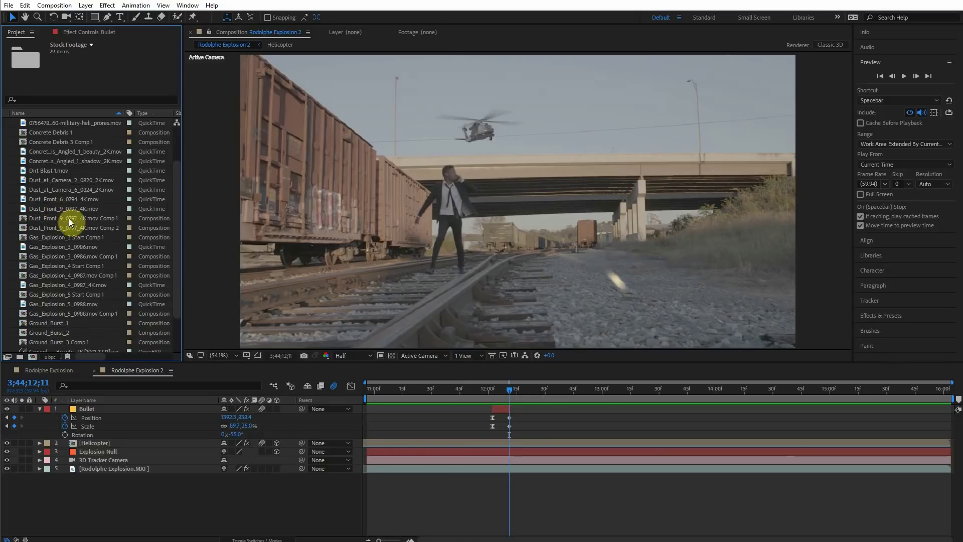
double_click(70, 285)
mouse_move(219, 330)
left_mouse_down()
mouse_move(207, 330)
mouse_move(222, 330)
left_mouse_up()
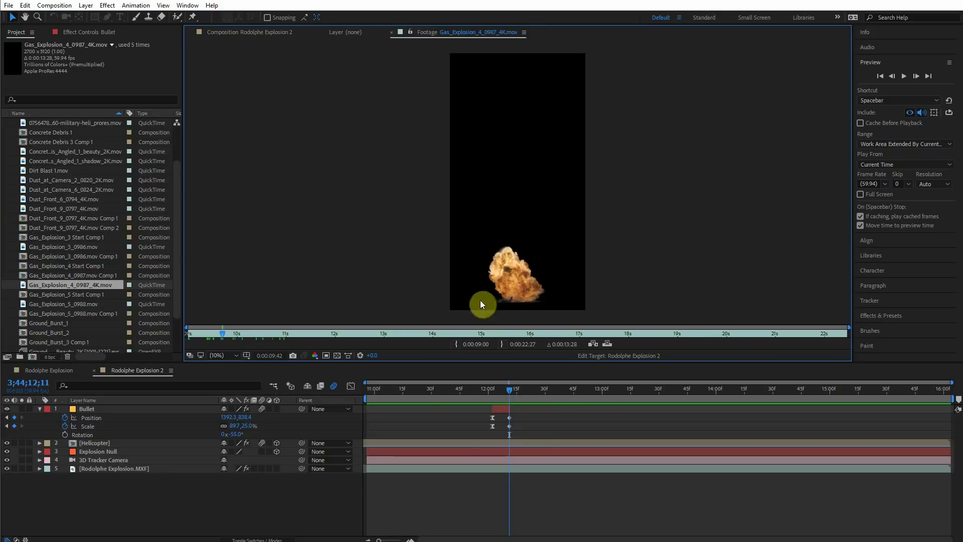
scroll(524, 296, "up", 3)
left_click_drag(526, 291, 566, 117)
scroll(566, 201, "up", 2)
left_click_drag(564, 285, 552, 148)
scroll(549, 196, "down", 2)
left_click_drag(548, 202, 535, 254)
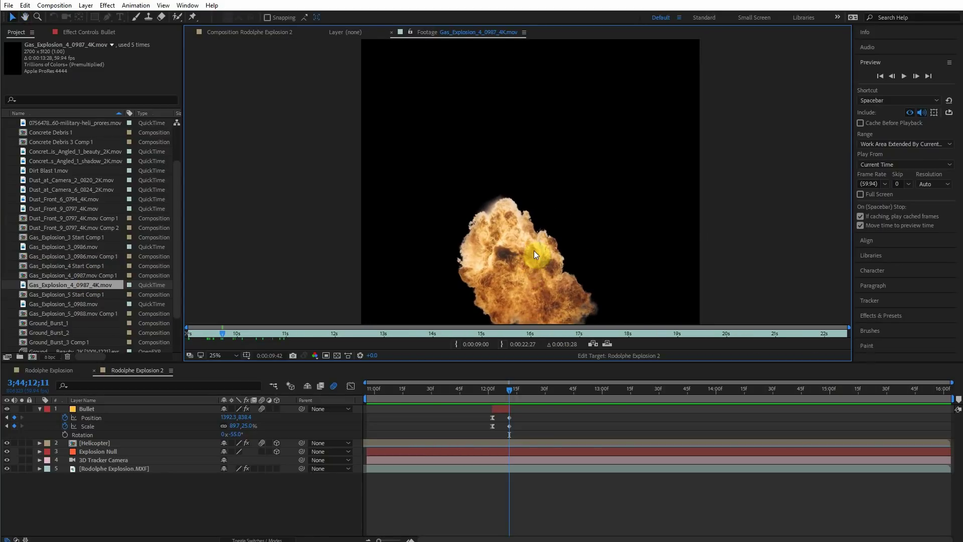
- Add Gas_Explosion_4_0987_4K.mov to the composition below the Bullet layer and lower its anchor point to about 1350, 4744
left_click_drag(52, 285, 146, 439)
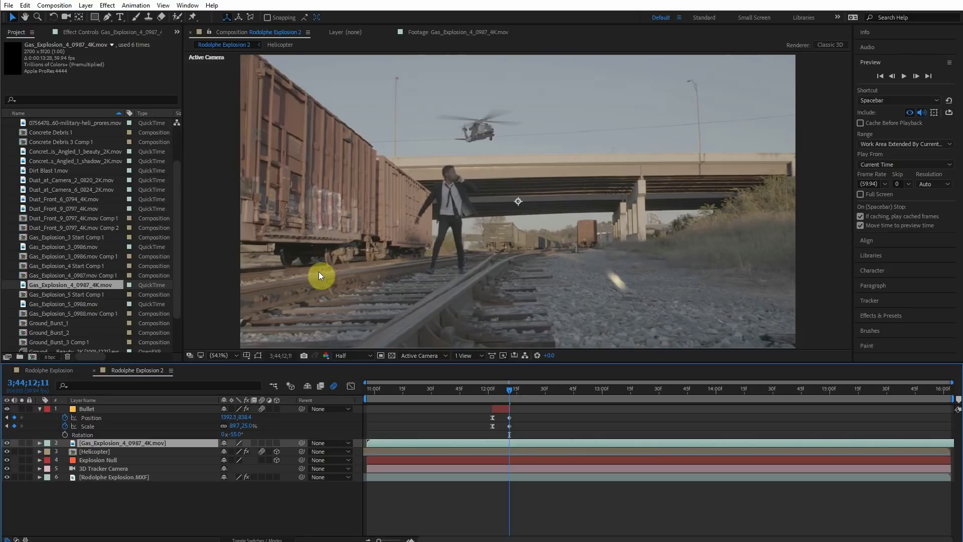
key("a")
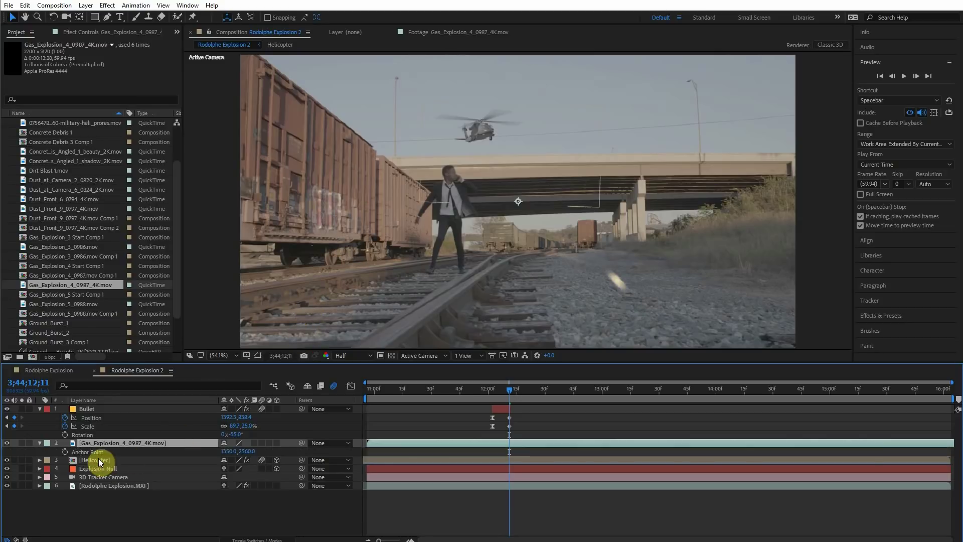
left_click_drag(247, 451, 759, 386)
left_click_drag(354, 432, 684, 454)
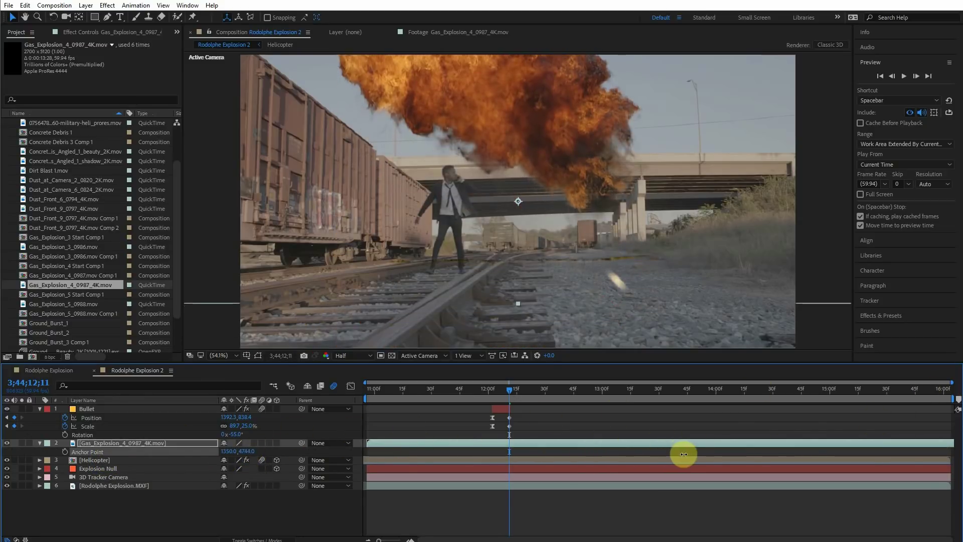
- Shift the explosion layer to start at about 3;44;12;00 and set its anchor point to about 1249, 4949, at the blast's base
left_click(450, 444)
left_click_drag(449, 444, 567, 443)
left_click_drag(247, 451, 349, 452)
left_click_drag(227, 452, 172, 447)
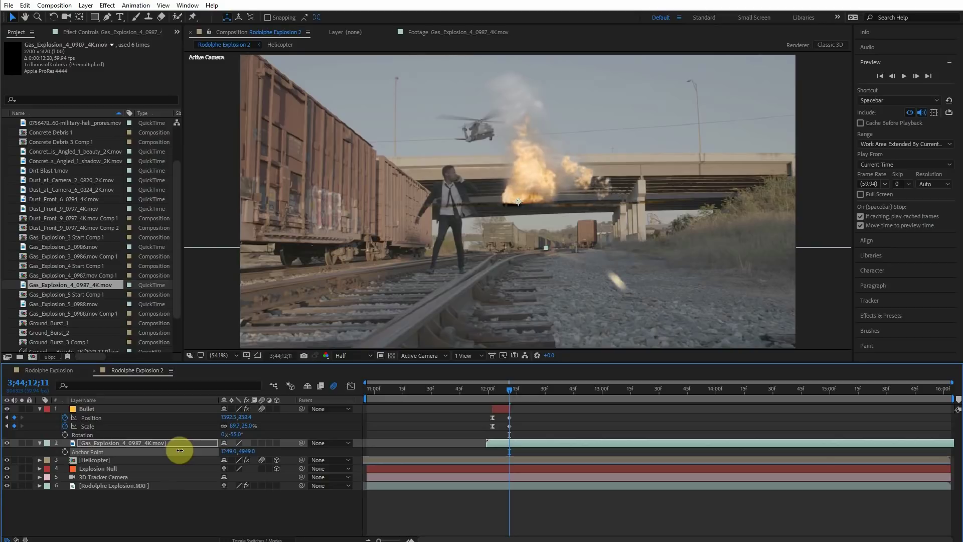
- Scale the explosion layer to 96% and move its base onto the gravel near the bullet's impact point
key("s")
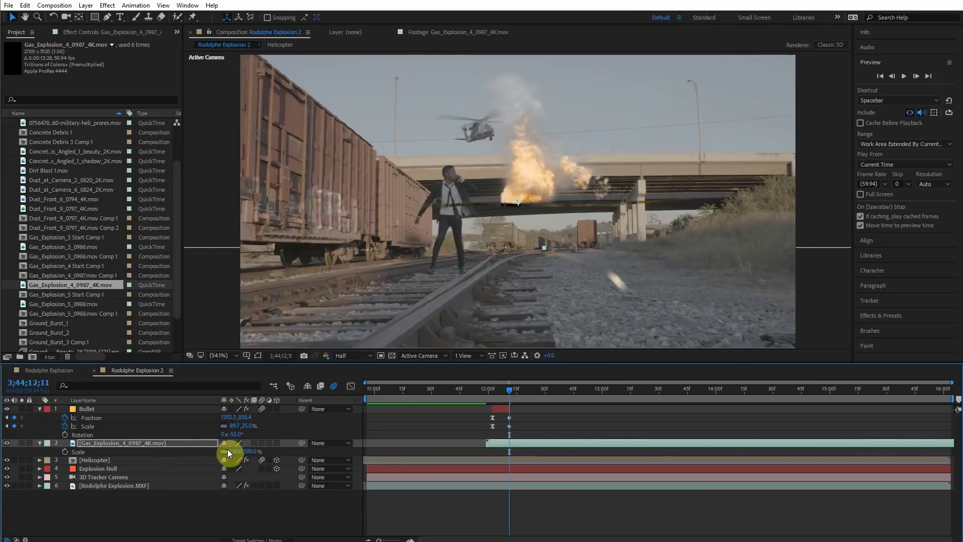
mouse_move(250, 453)
left_mouse_down()
mouse_move(286, 447)
mouse_move(248, 452)
left_mouse_up()
key("r")
left_click_drag(553, 200, 659, 286)
mouse_move(503, 390)
left_mouse_down()
mouse_move(491, 387)
mouse_move(568, 400)
mouse_move(682, 395)
mouse_move(486, 400)
left_mouse_up()
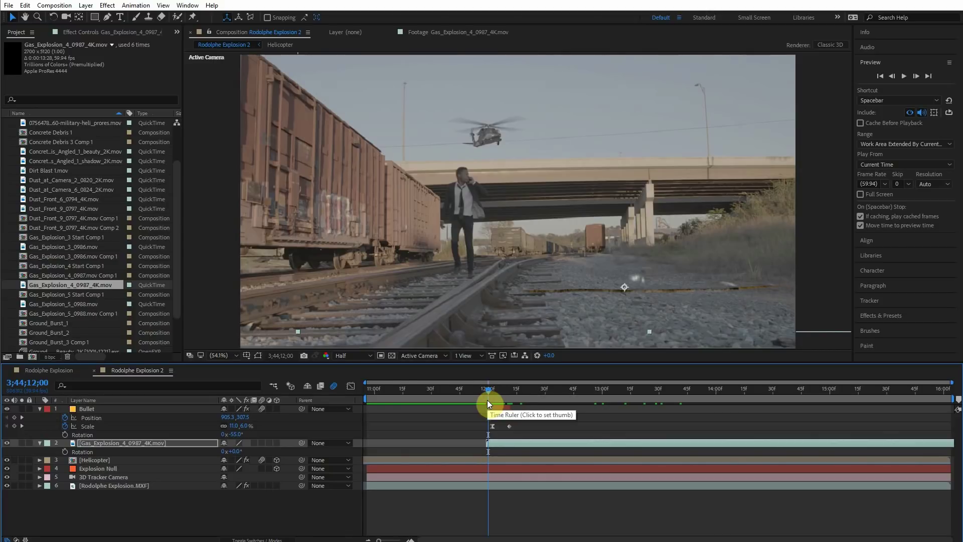
- Make the explosion a 3D layer and scrub between 3;44;12;54 and 3;44;12;37 to check how it follows the ground
left_click(277, 443)
left_click_drag(488, 387, 591, 377)
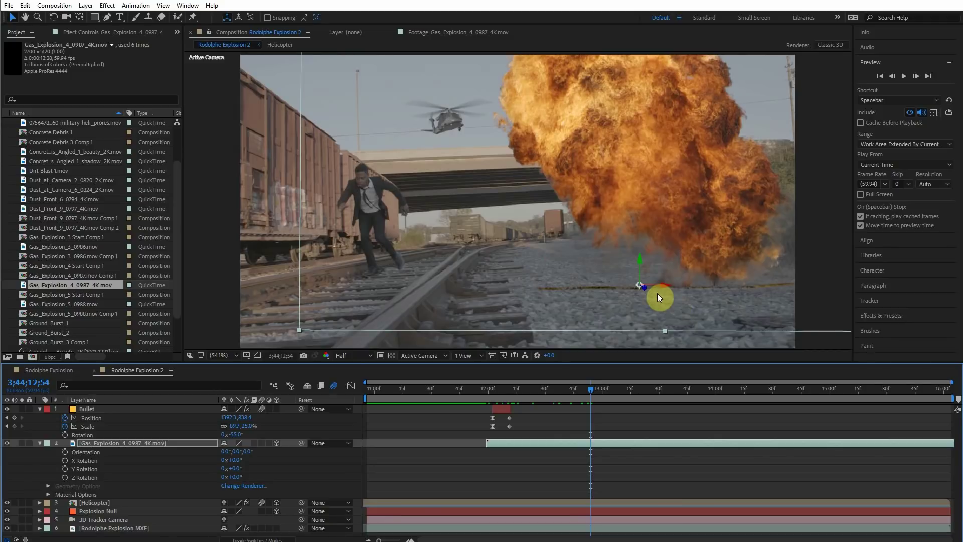
left_click_drag(520, 396, 559, 394)
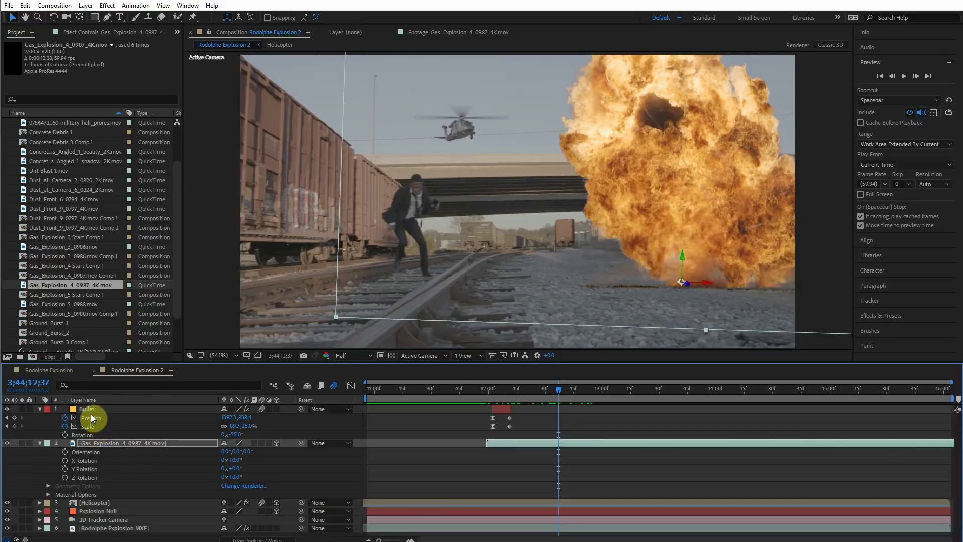
- Copy the Explosion Null's position onto the gas explosion layer
left_click(98, 510)
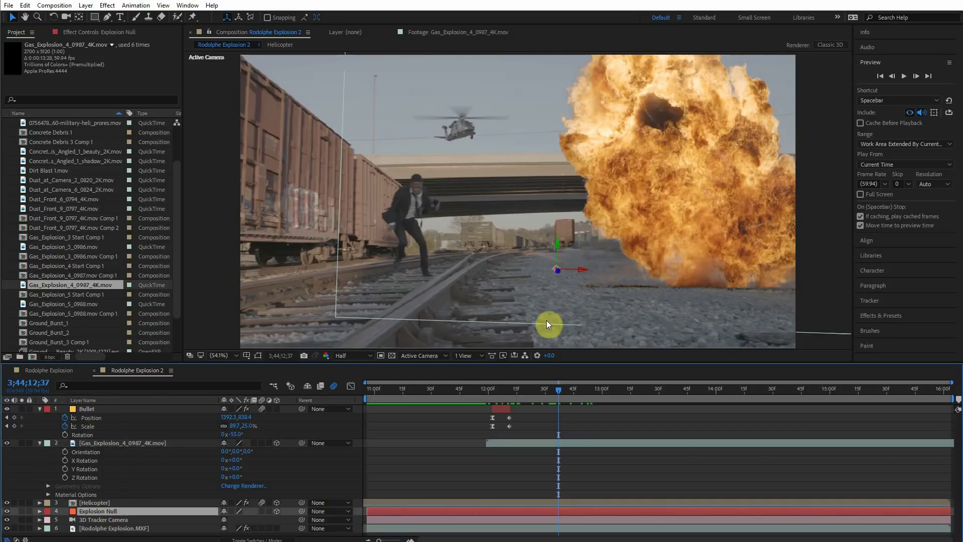
key("p")
left_click(89, 520)
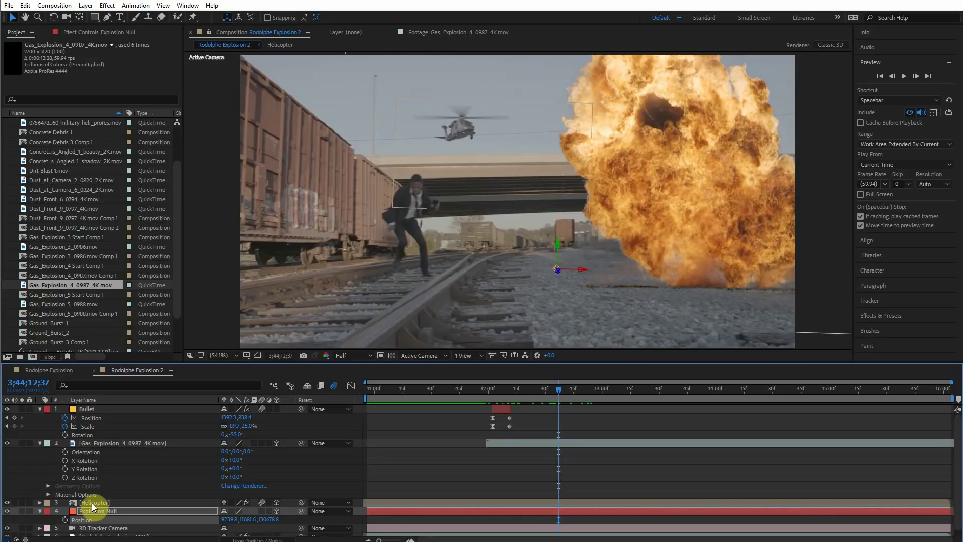
left_click(135, 441)
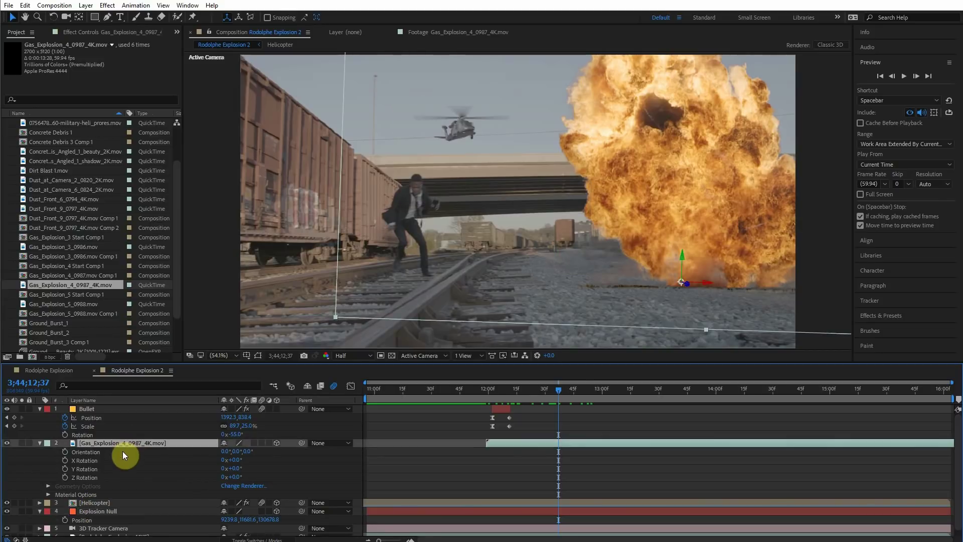
left_click(95, 513)
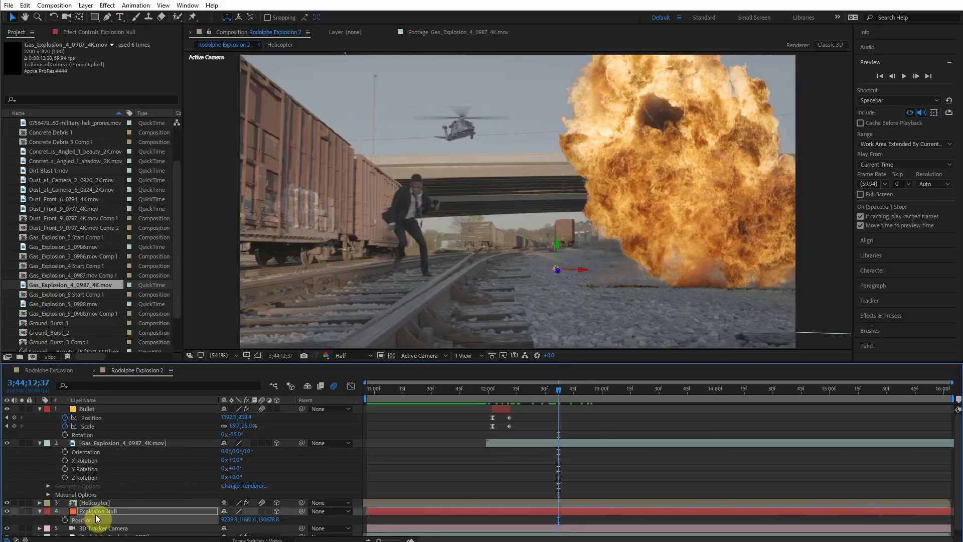
left_click(101, 441)
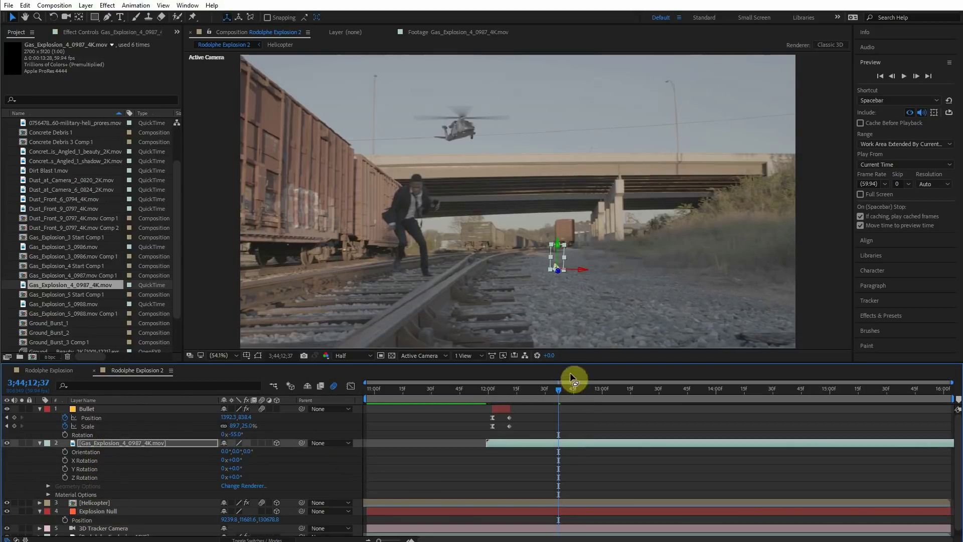
- Scale the explosion layer up uniformly to about 4311% at its new position
left_click_drag(561, 393, 571, 388)
key("s")
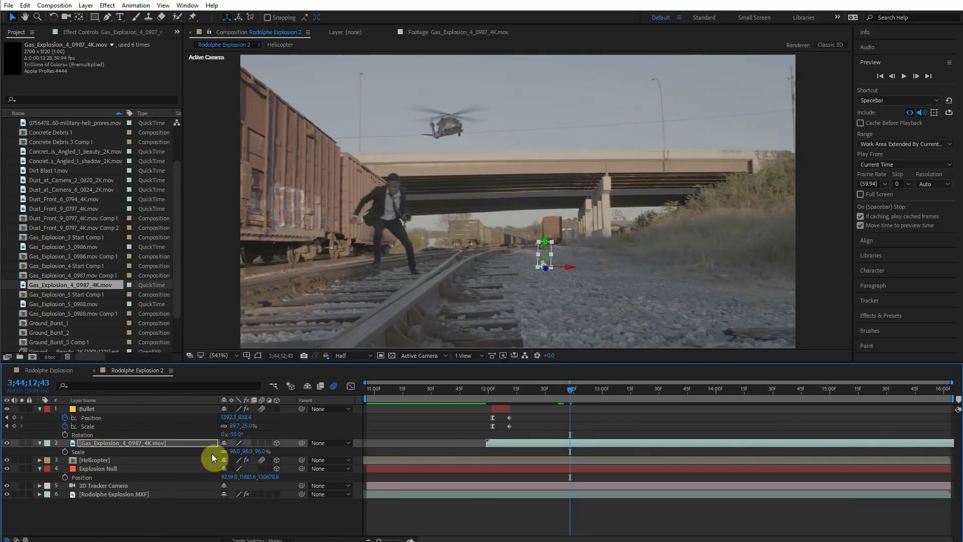
left_click_drag(235, 450, 912, 436)
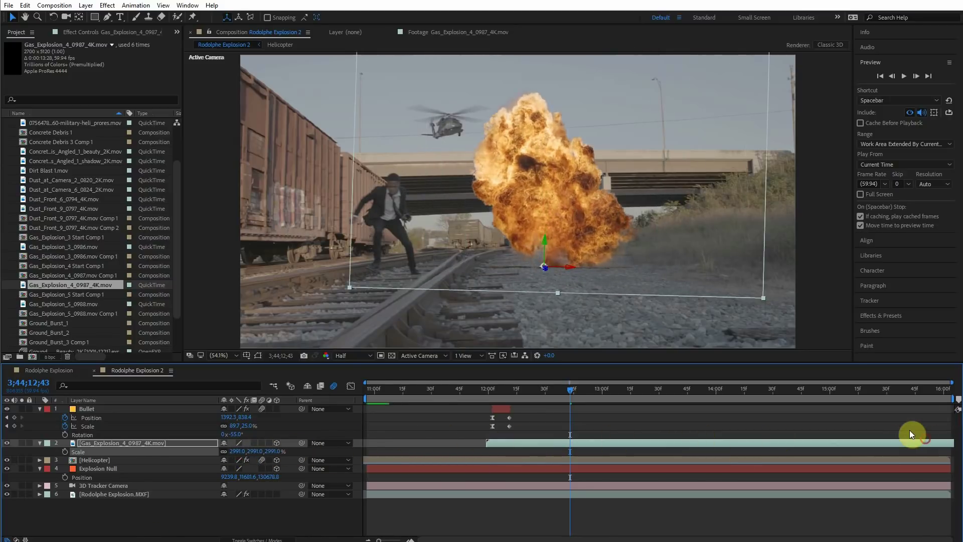
left_click_drag(233, 444, 281, 460)
- Scrub through the enlarged explosion to check its tracking and placement, ending at the impact frame, 3;44;12;11
left_click_drag(499, 389, 572, 387)
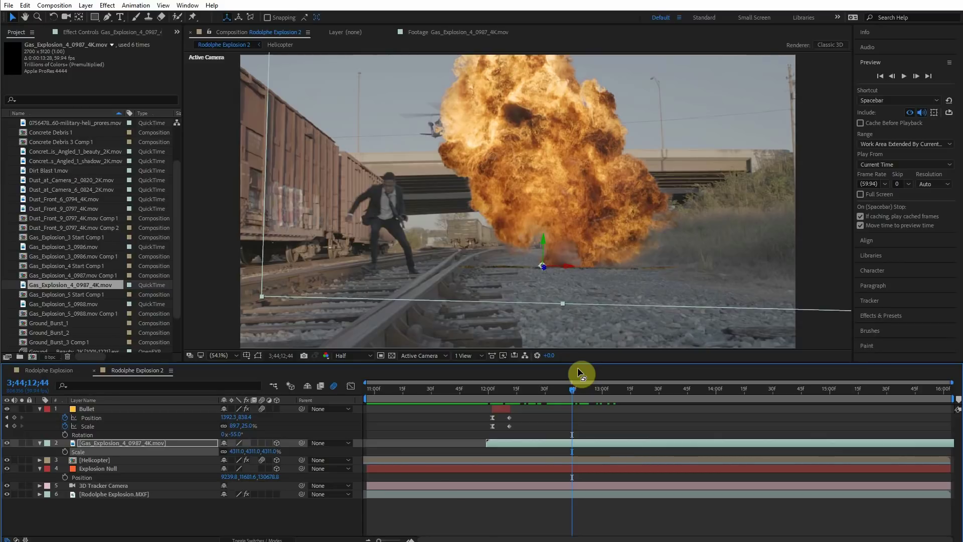
mouse_move(576, 374)
left_mouse_down()
mouse_move(557, 396)
mouse_move(576, 396)
mouse_move(574, 381)
left_mouse_up()
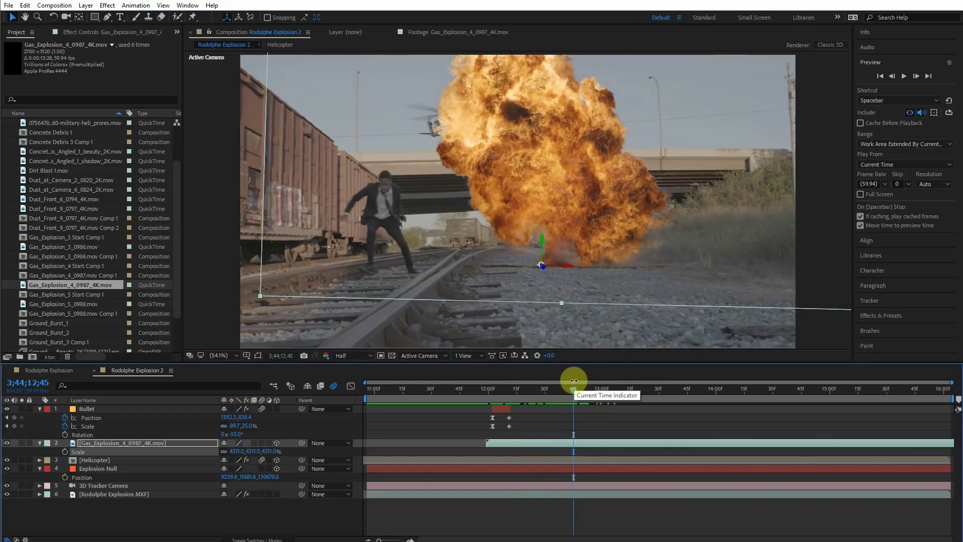
mouse_move(555, 400)
left_mouse_down()
mouse_move(515, 396)
mouse_move(557, 400)
left_mouse_up()
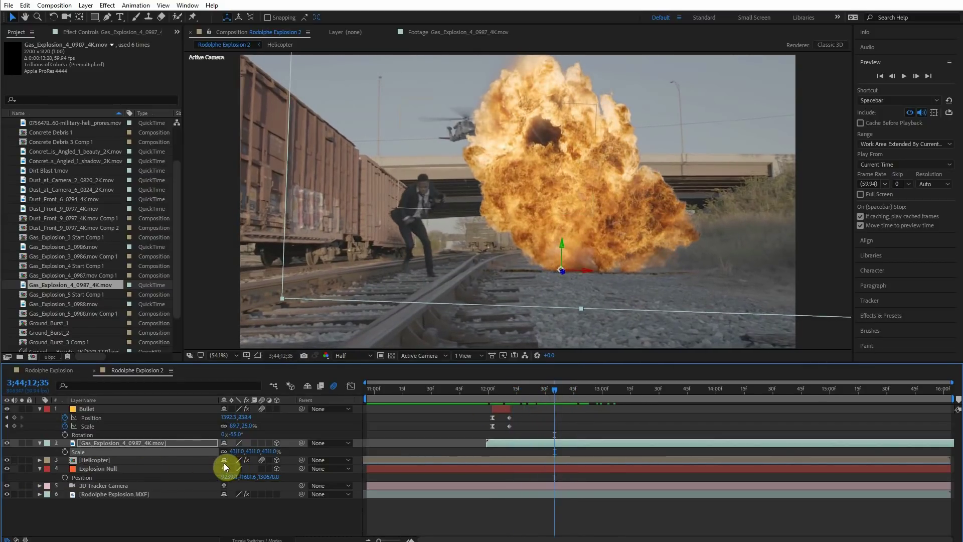
left_click(53, 16)
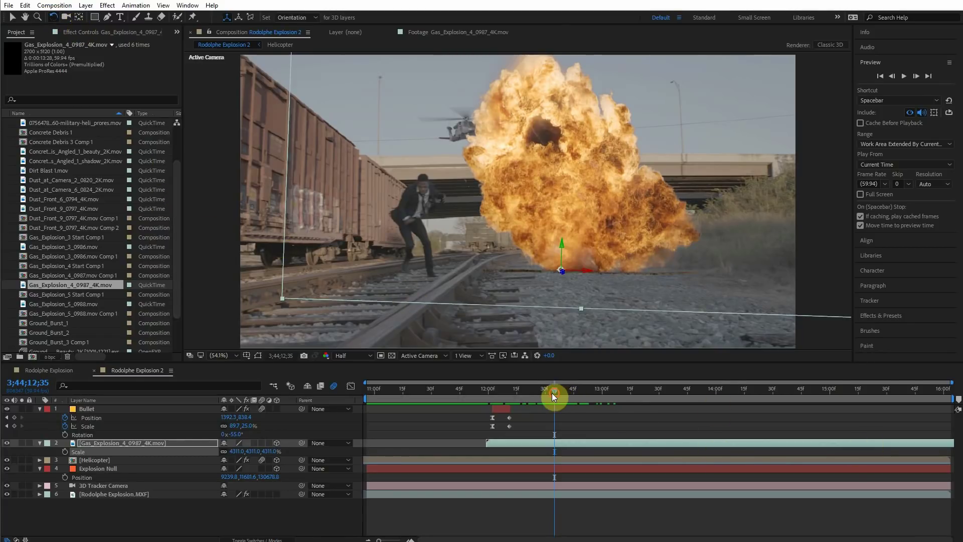
left_click_drag(552, 393, 509, 396)
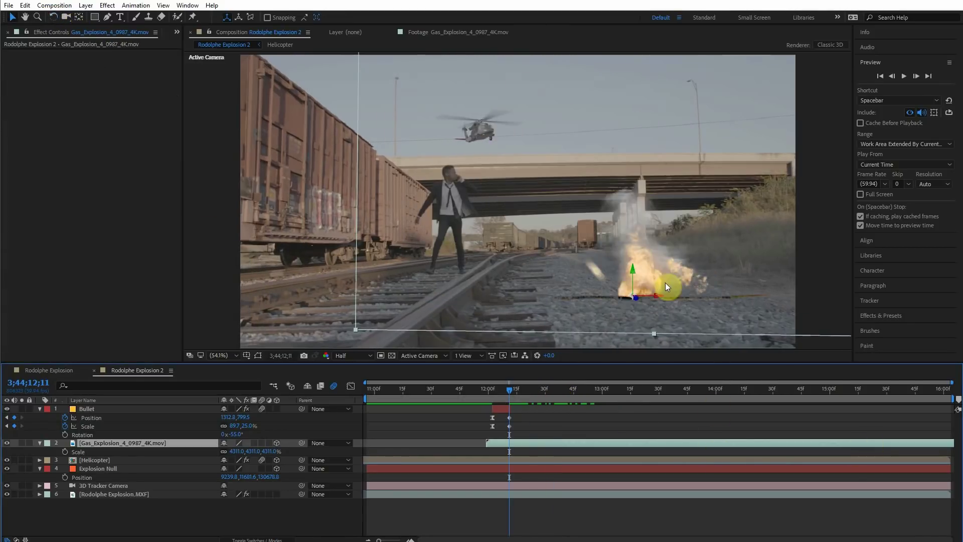
- Nudge the gas explosion slightly later to fit the bullet's impact and scrub to 3;44;12;36 to check it
mouse_move(666, 282)
left_mouse_down()
mouse_move(608, 225)
mouse_move(656, 269)
left_mouse_up()
mouse_move(511, 392)
left_mouse_down()
mouse_move(490, 392)
mouse_move(511, 392)
left_mouse_up()
left_click_drag(525, 390, 557, 383)
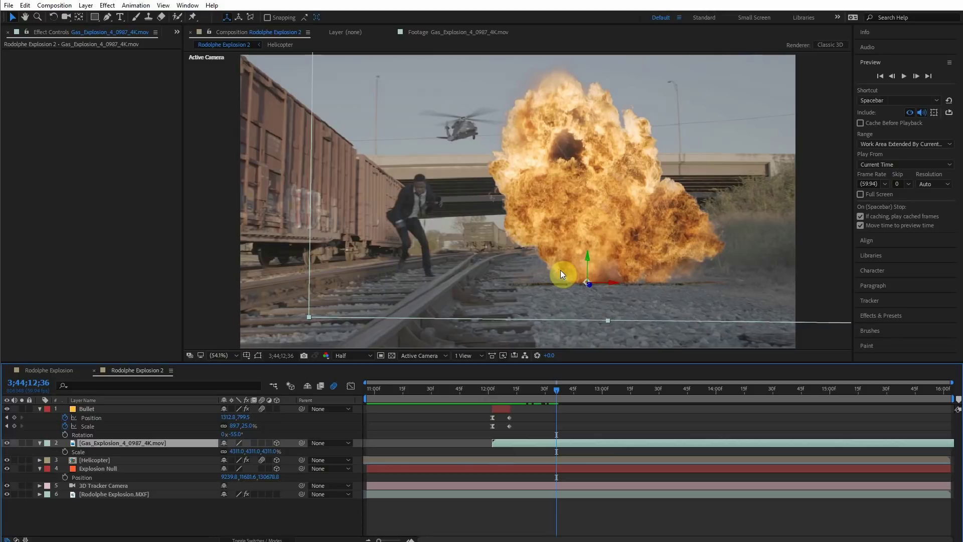
- Open the gas explosion layer's time options to check how its playback speed can be changed
right_click(557, 444)
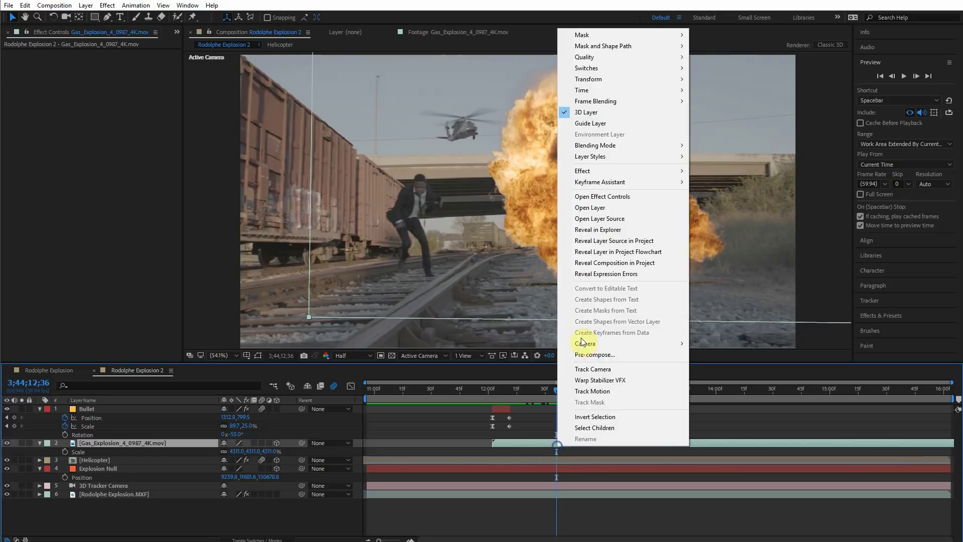
mouse_move(585, 91)
left_click(779, 116)
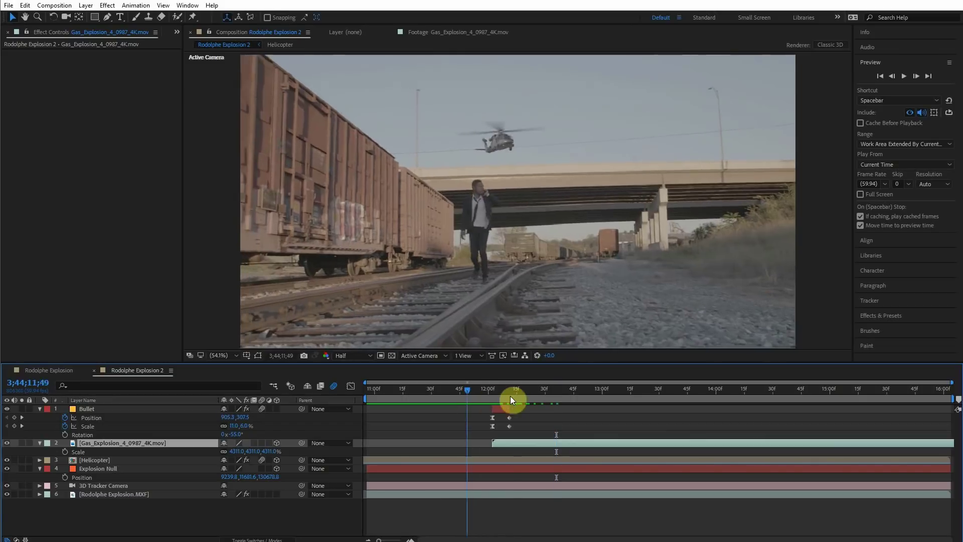
- Scrub between 3;44;11;50 and 3;44;12;47 to check the explosion's timing against the bullet and the actor
left_click_drag(510, 396, 577, 401)
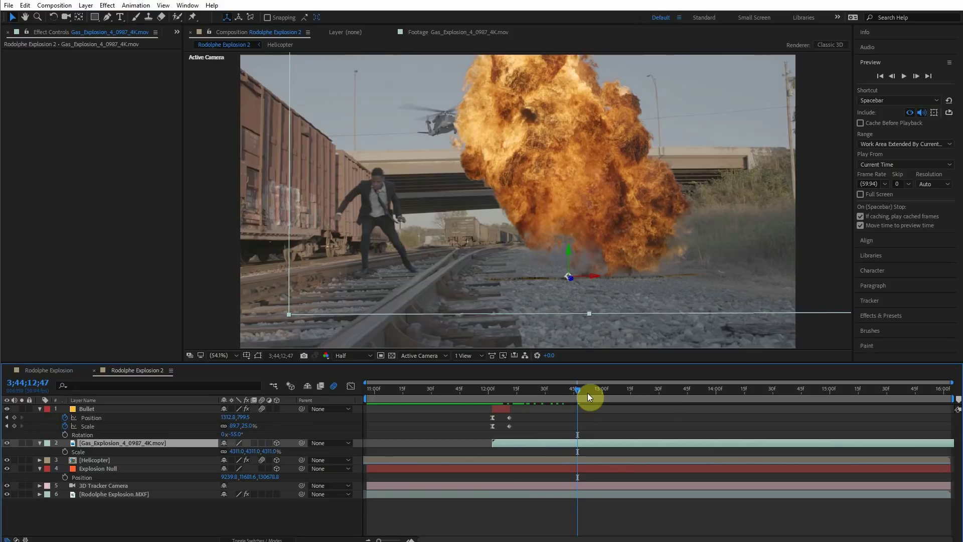
left_click(479, 393)
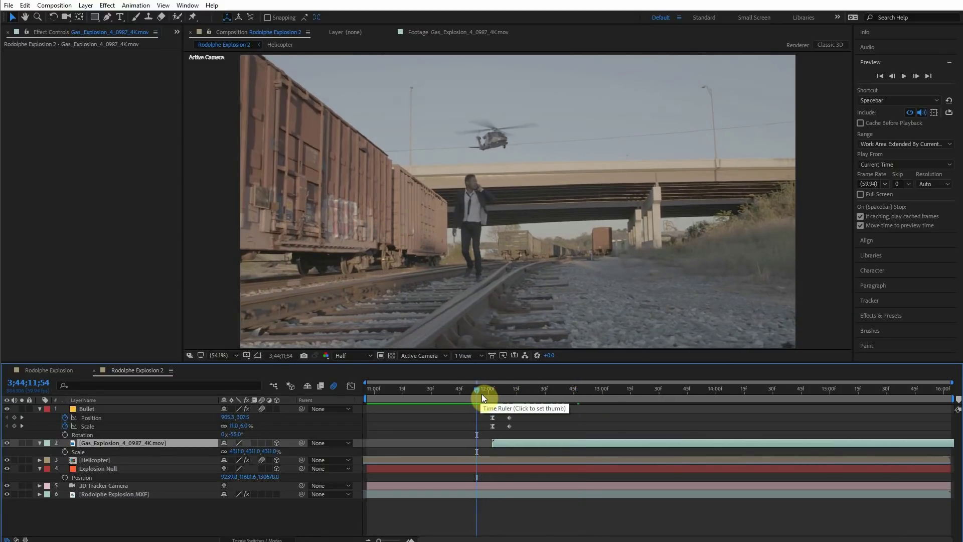
left_click_drag(482, 394, 563, 399)
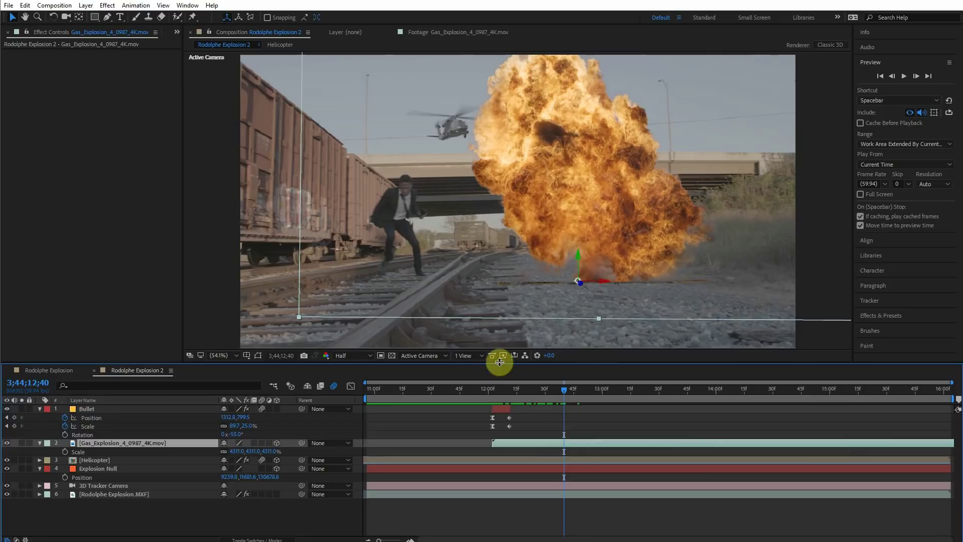
left_click(532, 390)
left_click_drag(538, 393, 464, 393)
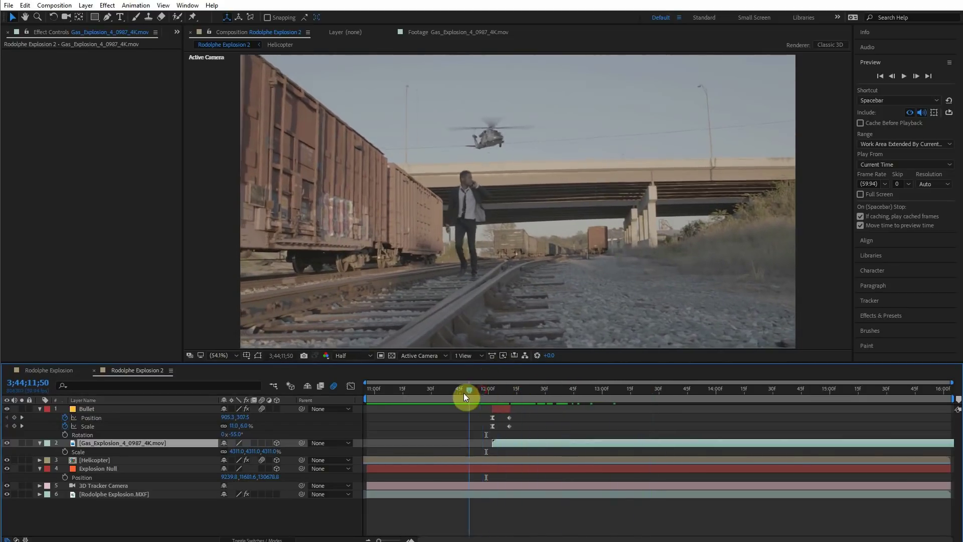
- Preview the shot from 3;44;11;47 and examine the explosion's tracking and ground contact between 3;44;13;21 and 3;44;12;16
left_click(905, 76)
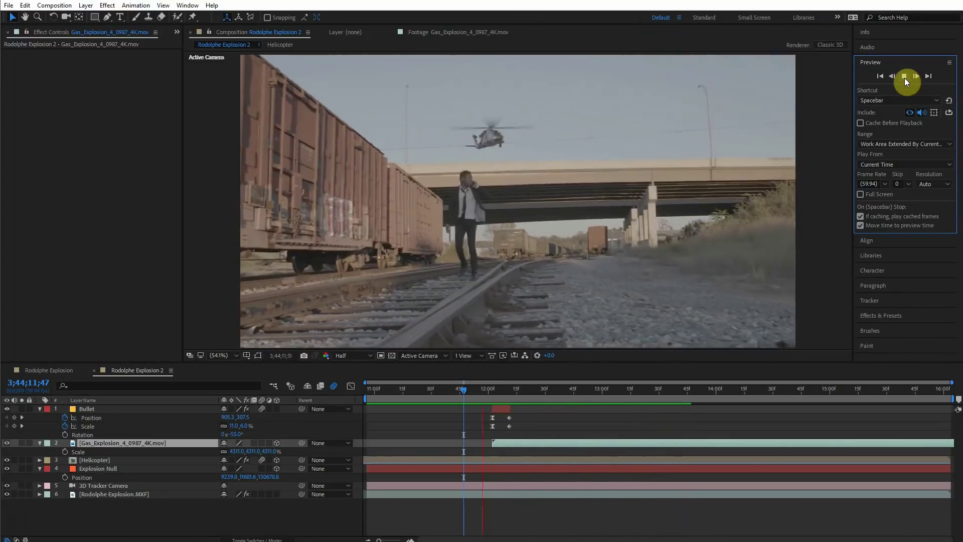
left_click_drag(564, 393, 639, 361)
left_click(659, 522)
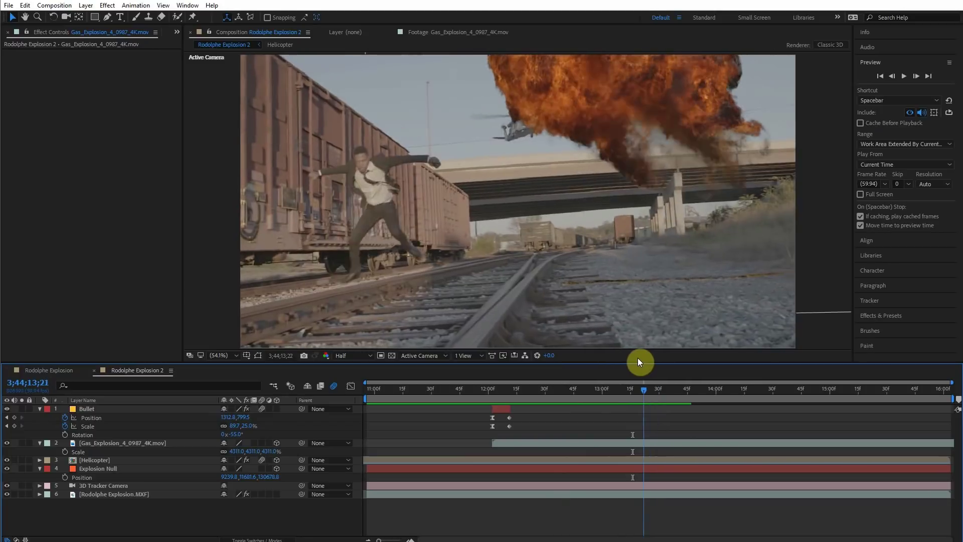
left_click_drag(616, 394, 519, 399)
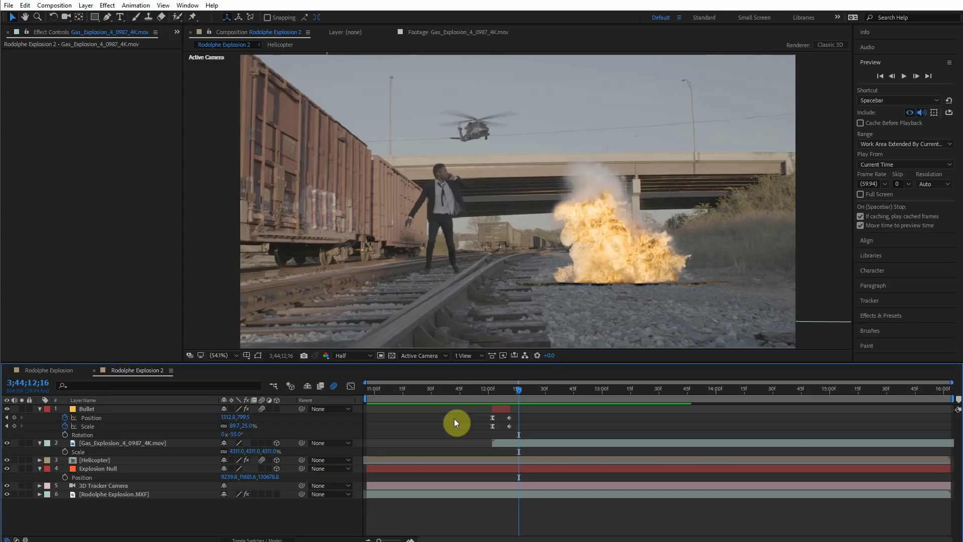
- Step to 3;44;12;20 and view the gas explosion on its own to inspect the edge where it meets the ground
key("Page_Down")
key("Page_Down")
key("Page_Down")
key("Page_Down")
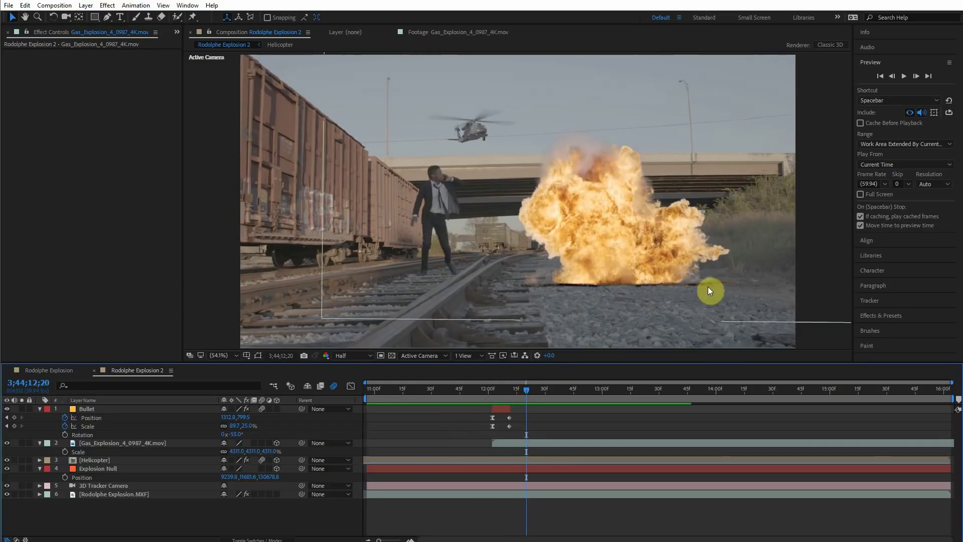
left_click(20, 443)
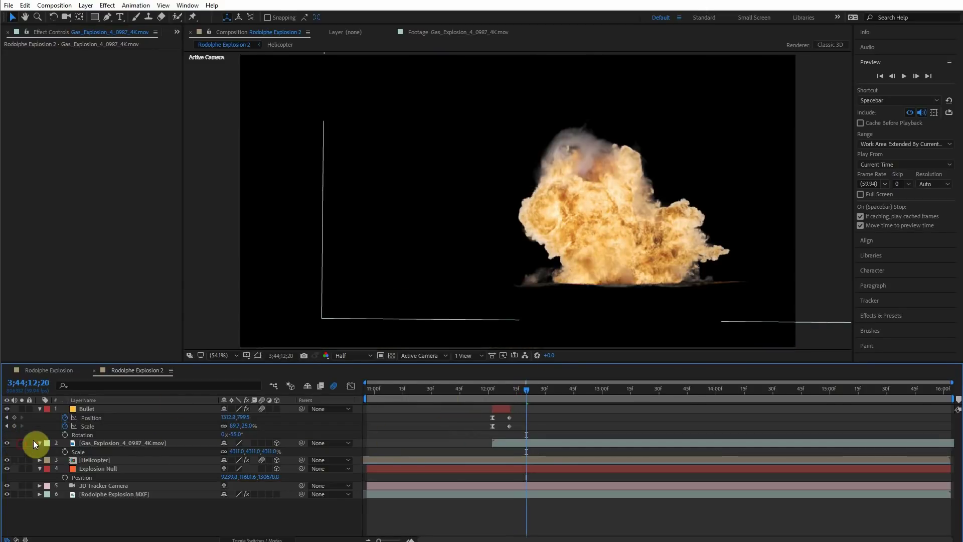
left_click(21, 444)
- Add a rectangular mask to the gas explosion layer and lower its upper edge to the dark line at the explosion's base
left_click(520, 447)
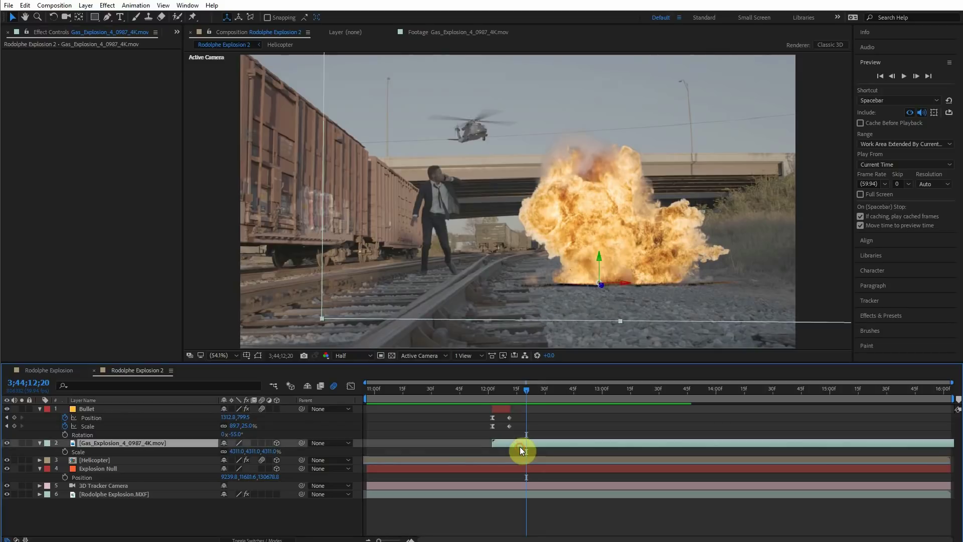
double_click(95, 18)
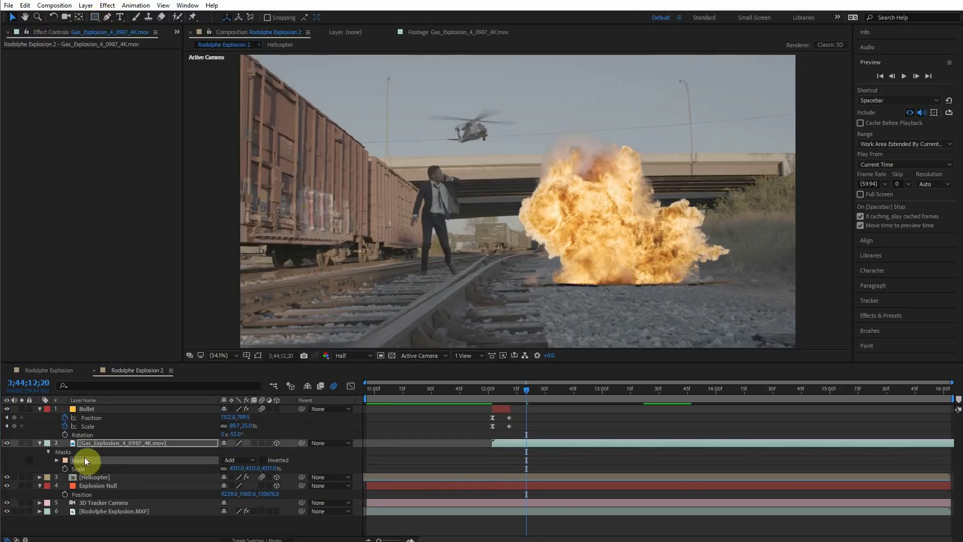
left_click(258, 356)
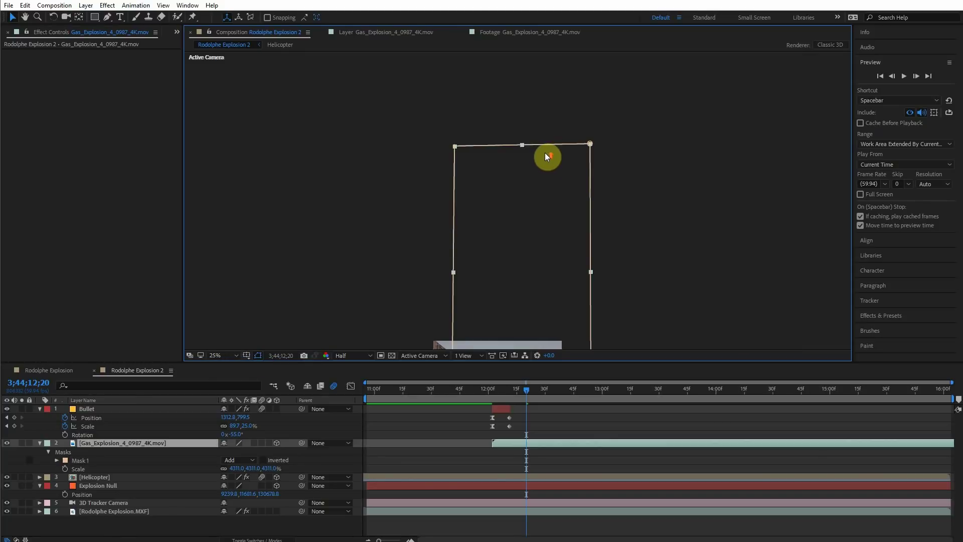
scroll(545, 153, "up", 1)
left_click_drag(546, 146, 540, 189)
left_click(560, 131)
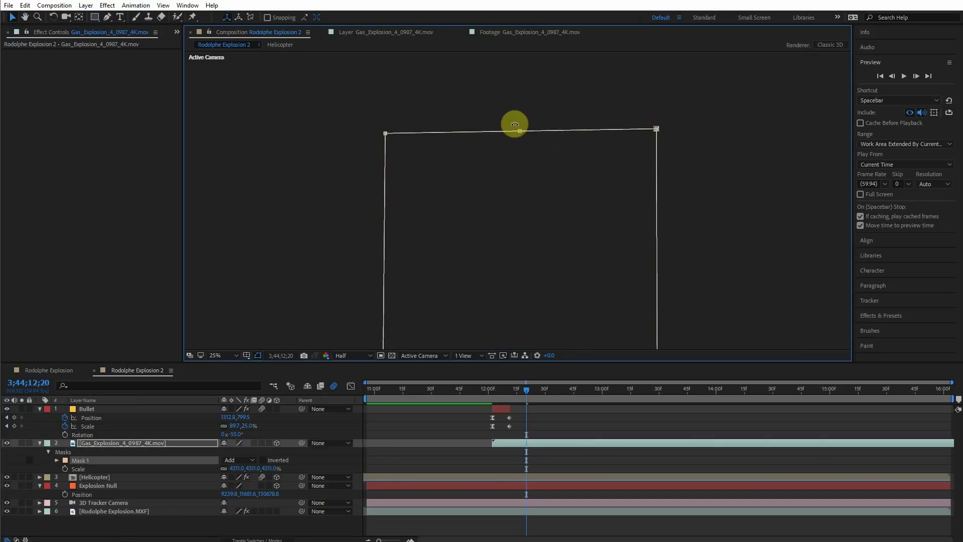
left_click_drag(521, 131, 500, 234)
scroll(514, 222, "up", 3)
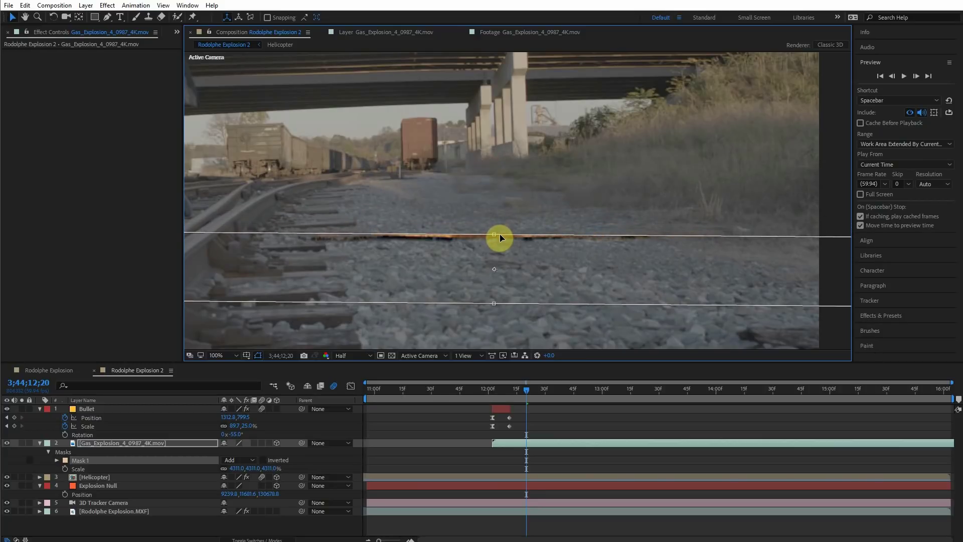
- Set the explosion's mask mode to Subtract and its mask feather to 23 pixels
left_click(243, 458)
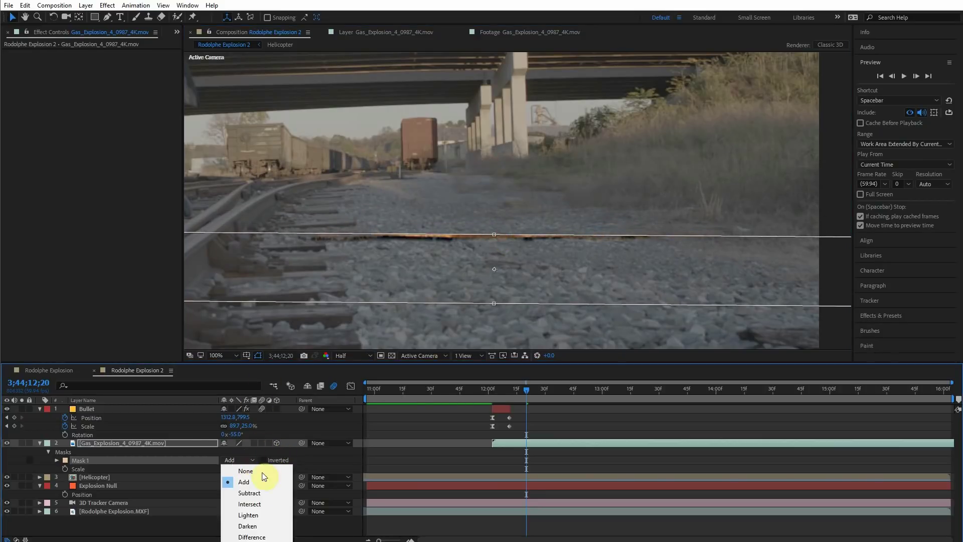
left_click(260, 490)
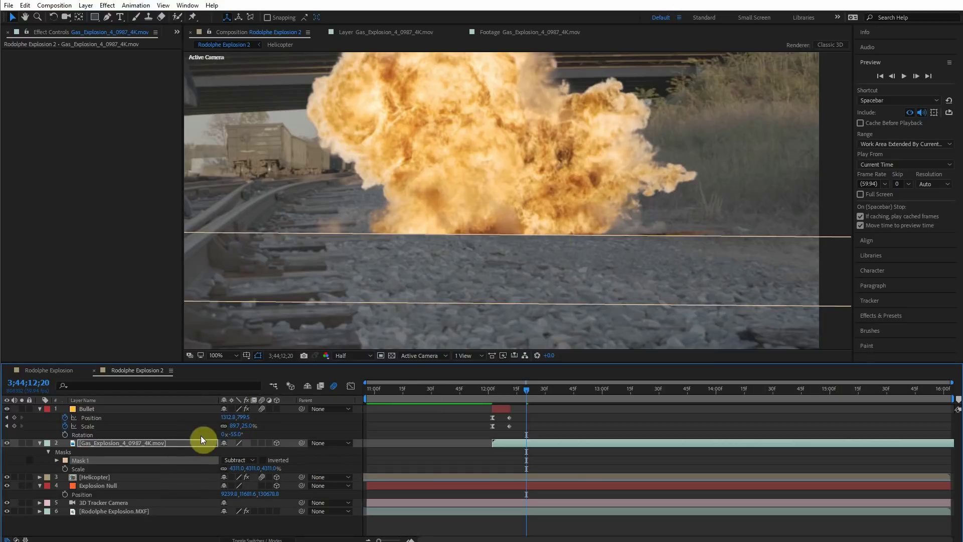
key("f")
left_click_drag(232, 460, 247, 461)
left_click(477, 451)
scroll(555, 305, "down", 2)
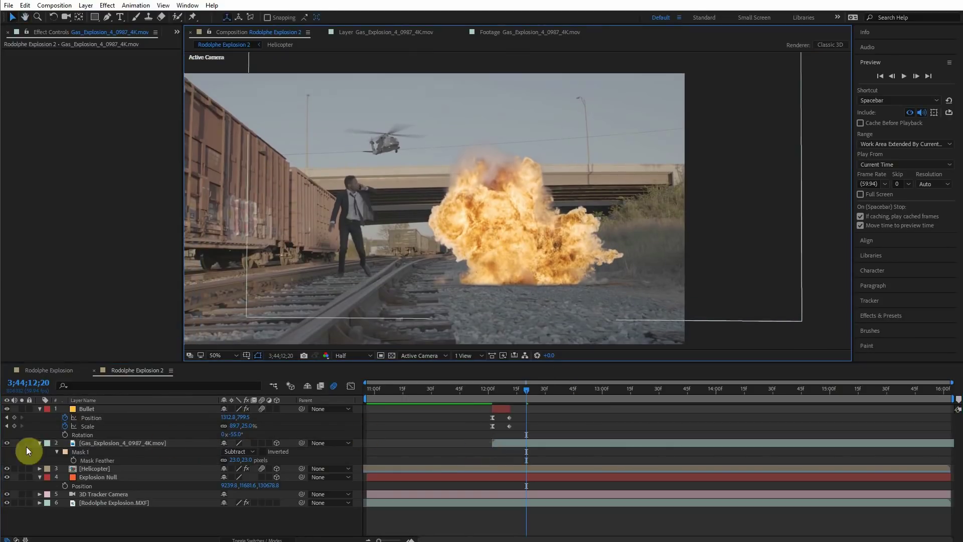
- Compare the shot with the gas explosion hidden and shown to judge how its masked base blends with the gravel
left_click(7, 444)
left_click(7, 444)
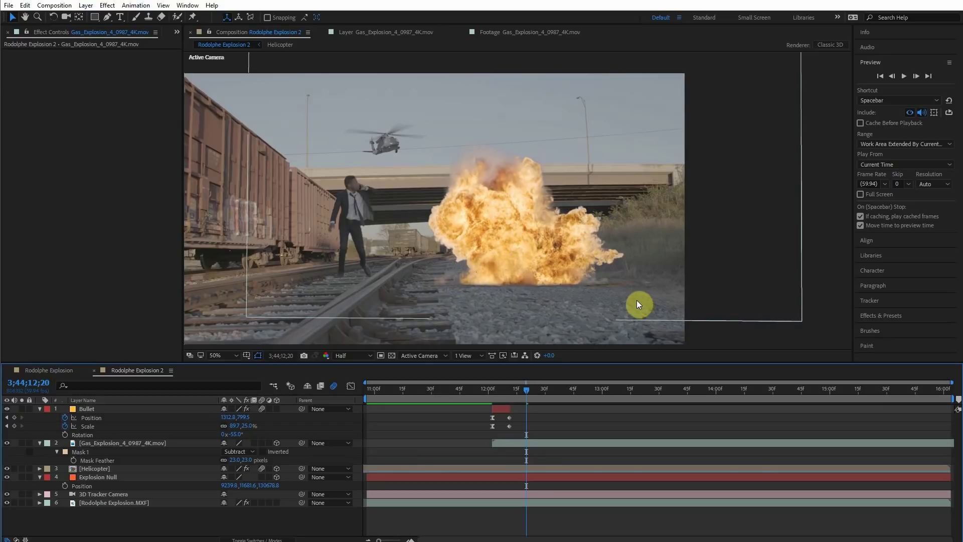
left_click_drag(555, 282, 613, 288)
left_click(7, 443)
left_click(7, 443)
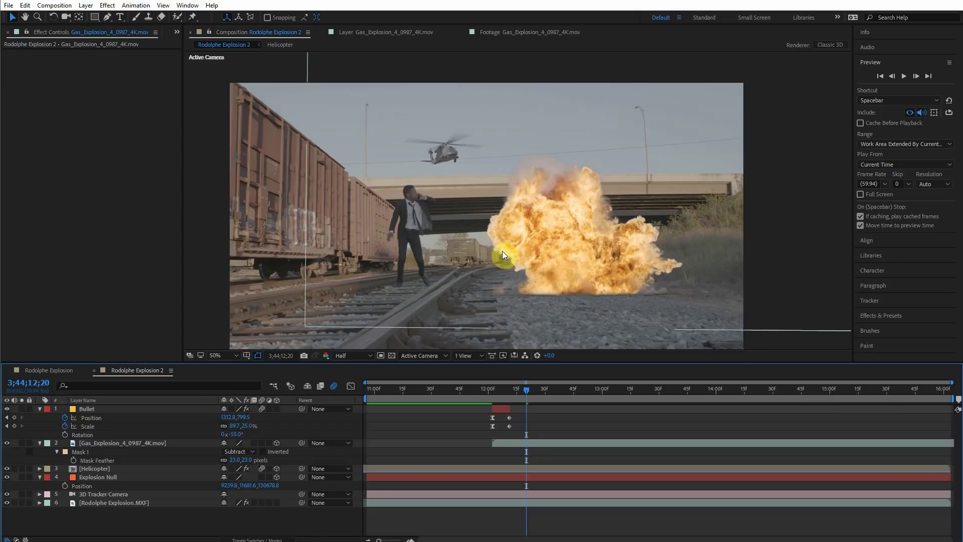
- Preview the Ground_Burst_3B_Beauty_2K footage from the project and add it to the composition directly below the gas explosion
left_click(176, 33)
left_click(191, 44)
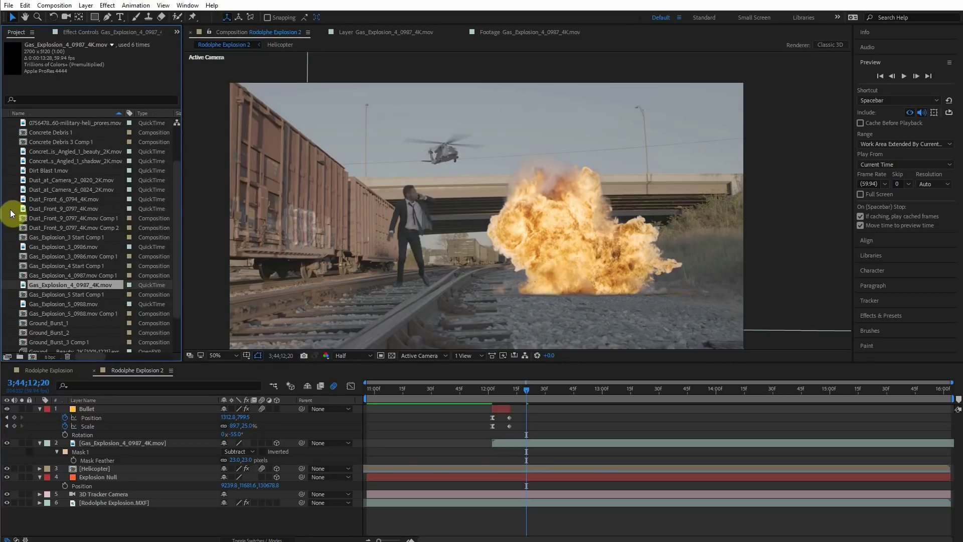
scroll(65, 270, "up", 3)
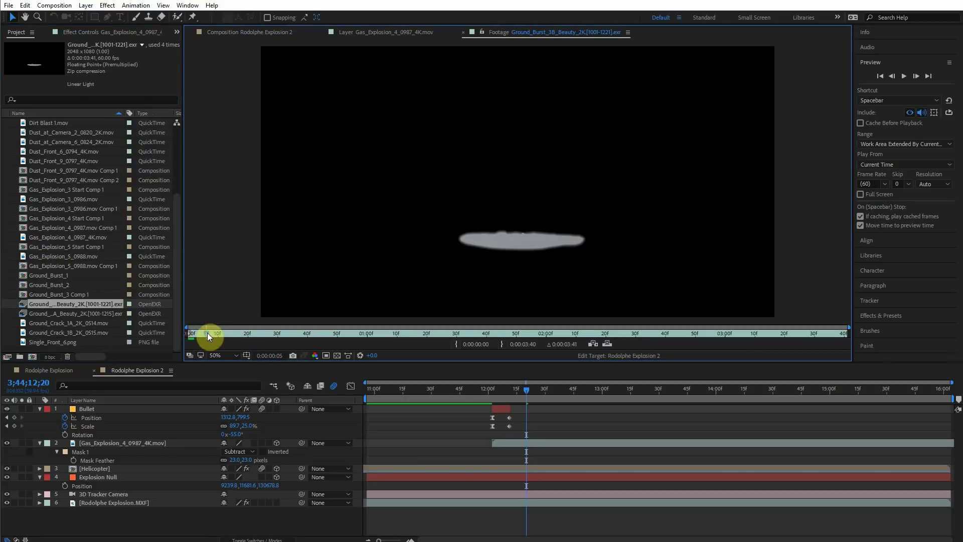
left_click_drag(207, 333, 225, 322)
left_click_drag(54, 303, 134, 444)
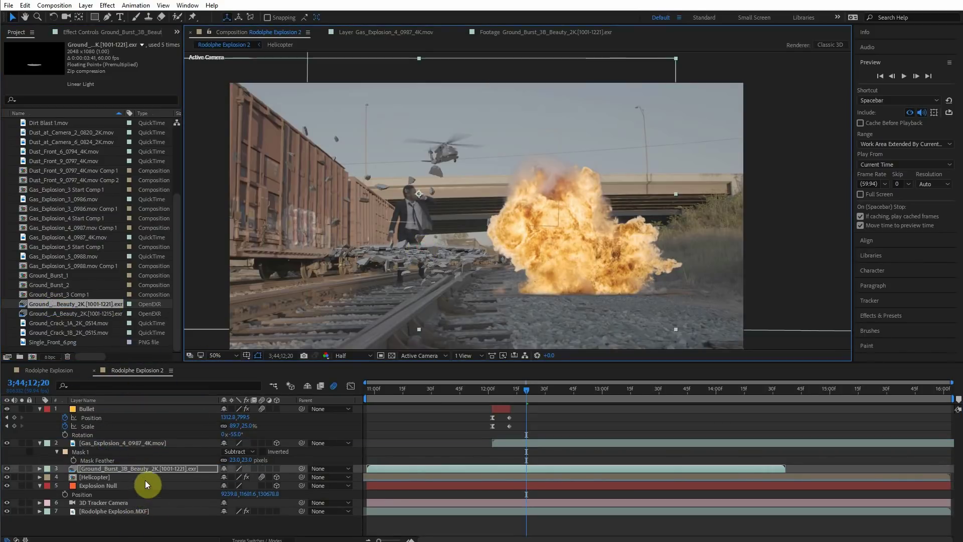
- Set the ground burst's vertical anchor point to 783 at the base of the debris and make it a 3D layer
key("a")
left_click_drag(247, 478, 400, 448)
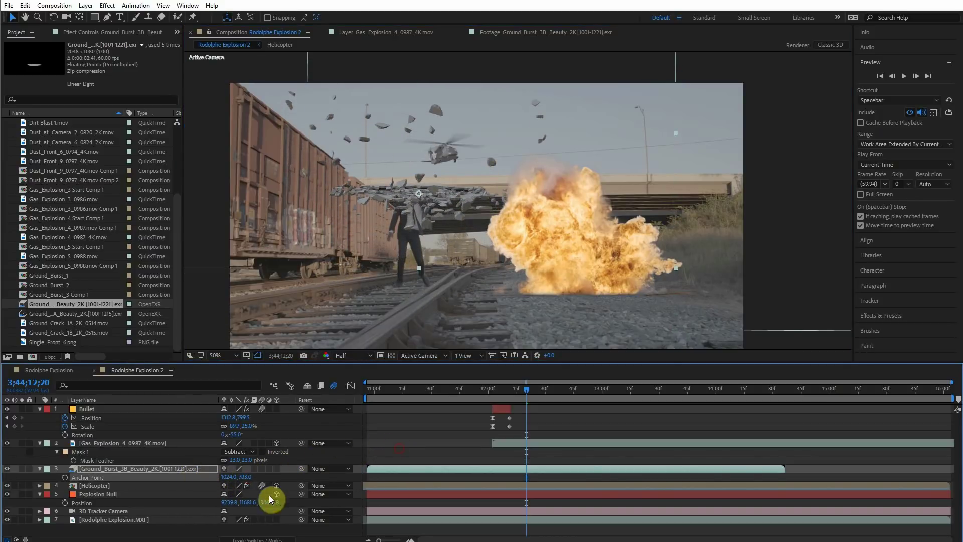
left_click(276, 468)
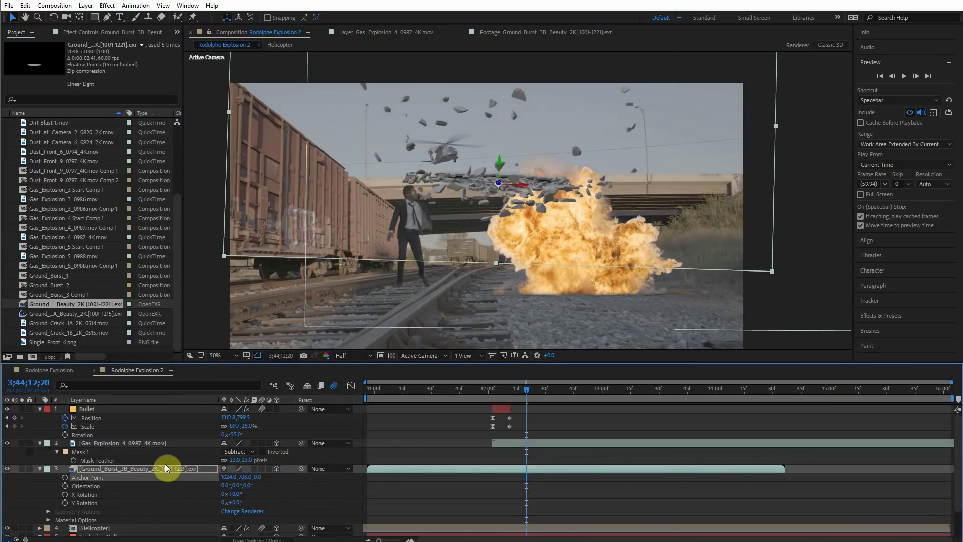
- Copy the gas explosion's position onto the ground burst layer
left_click(96, 444)
key("p")
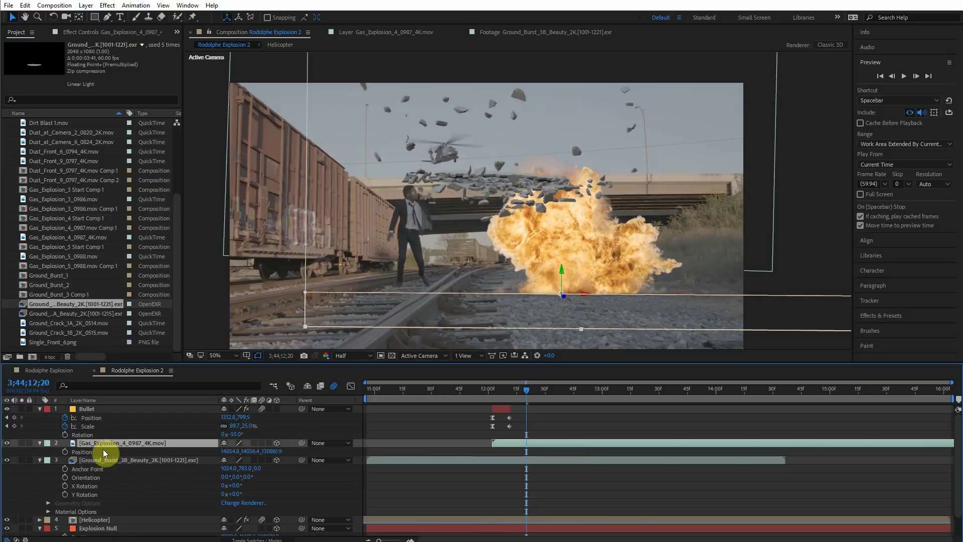
left_click(87, 452)
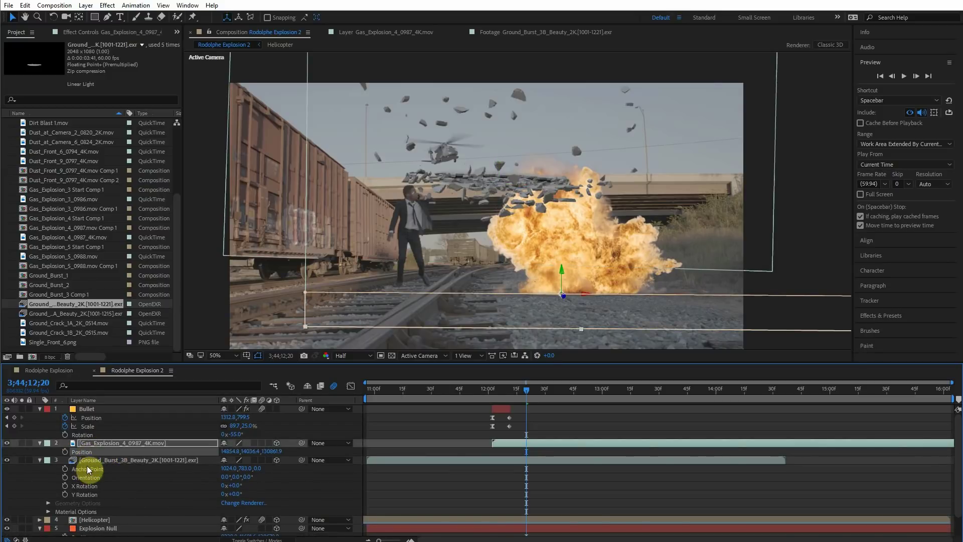
left_click(90, 460)
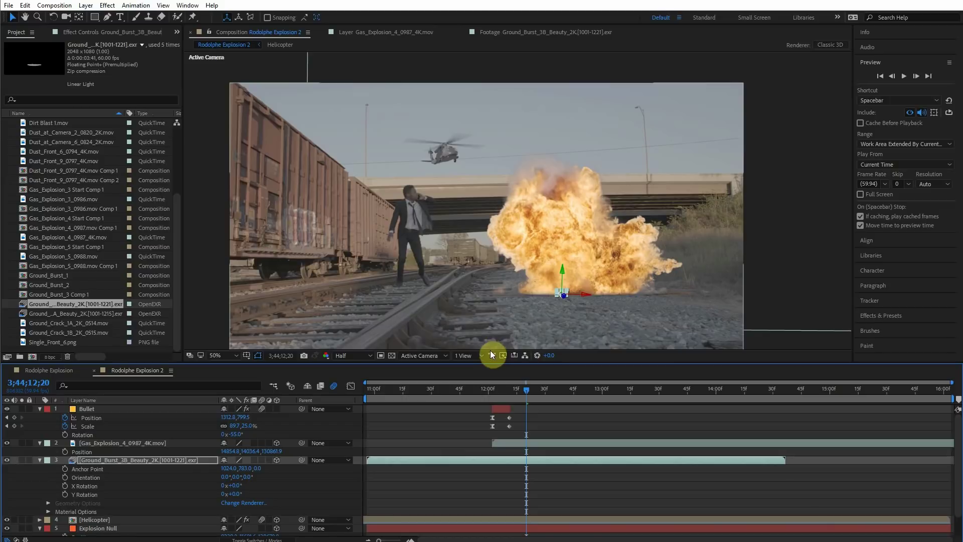
- Scale the ground burst layer up uniformly to about 5966%
key("s")
left_click_drag(235, 468, 959, 460)
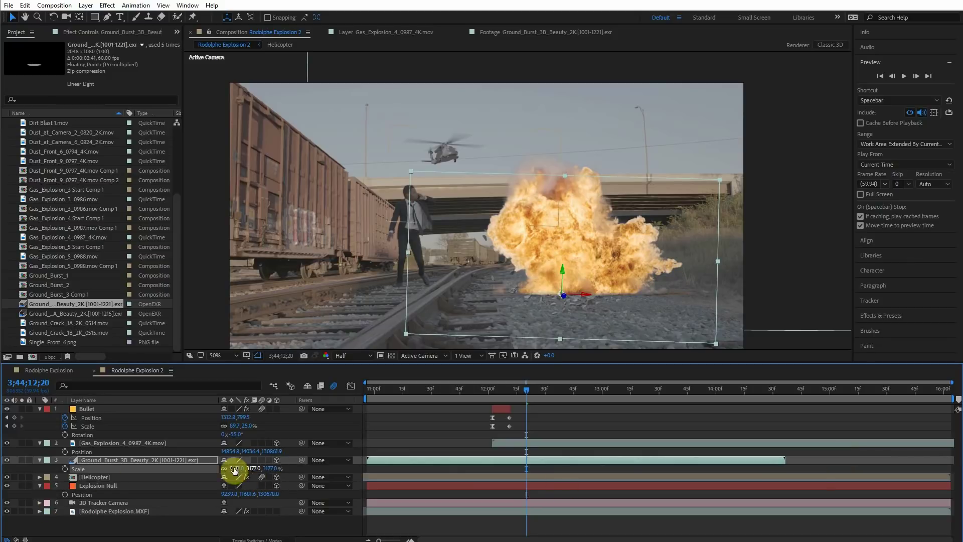
left_click_drag(236, 468, 522, 392)
- Shift the ground burst to start at the bullet's impact, about 3;44;12;10, and hide the gas explosion to check the burst's first frames
left_click_drag(471, 460, 604, 459)
left_click_drag(521, 391, 509, 392)
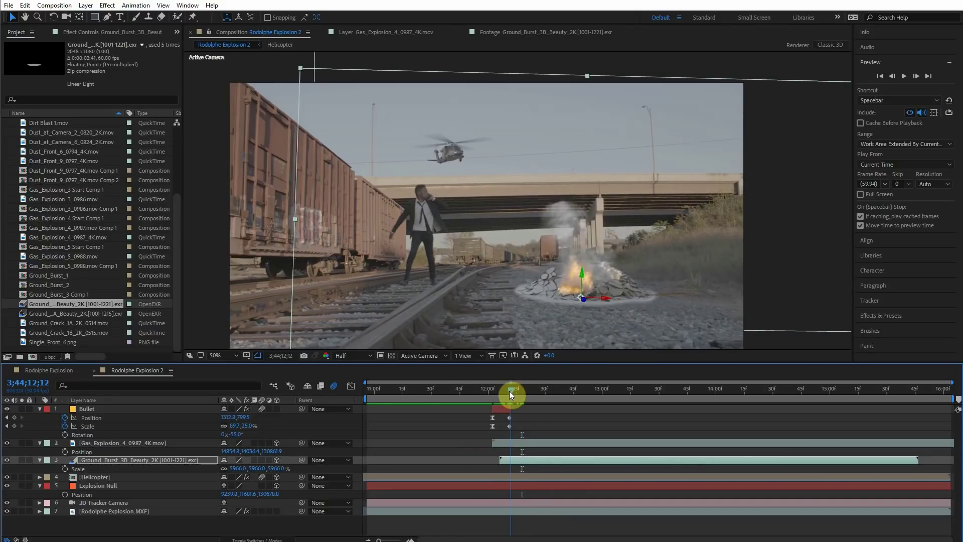
left_click(7, 443)
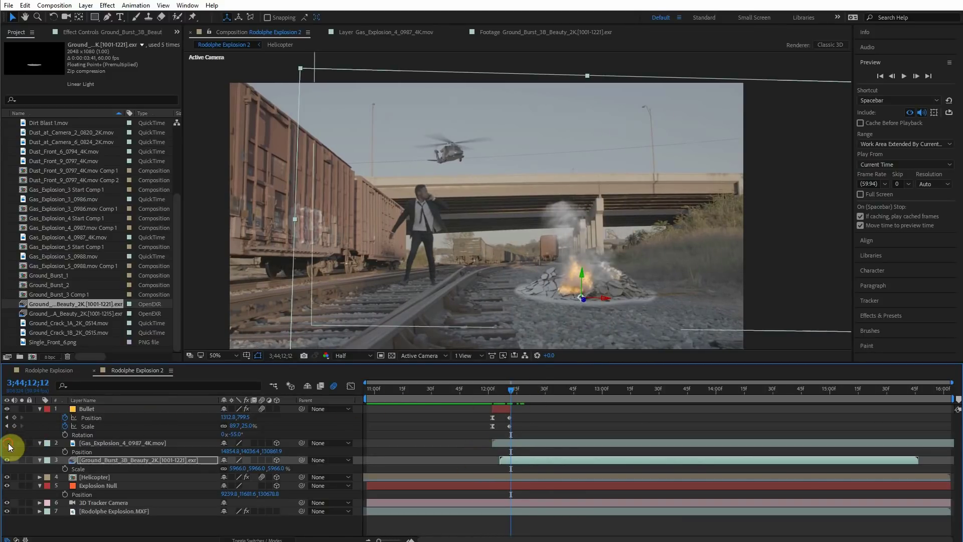
mouse_move(513, 390)
left_mouse_down()
mouse_move(496, 390)
mouse_move(511, 391)
left_mouse_up()
left_click_drag(524, 459, 529, 460)
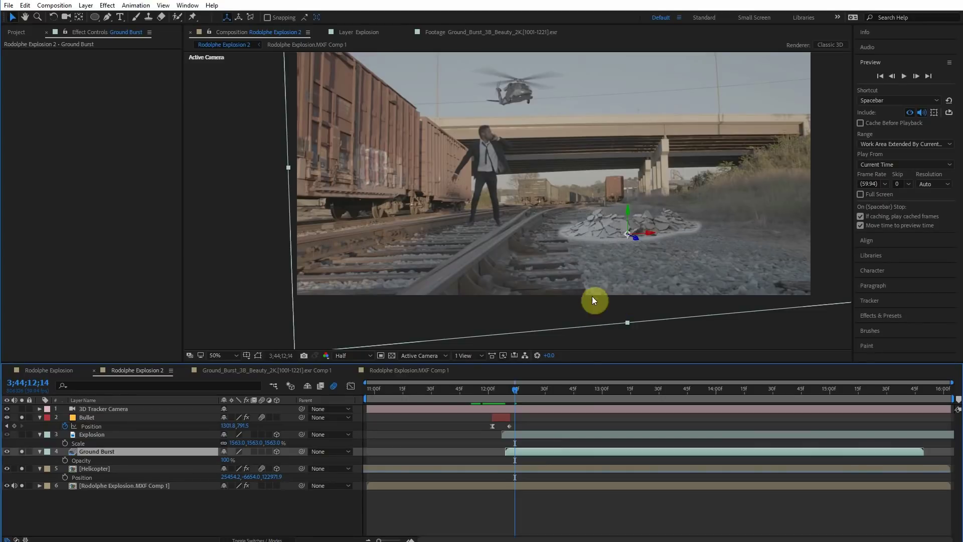
left_click_drag(521, 389, 508, 391)
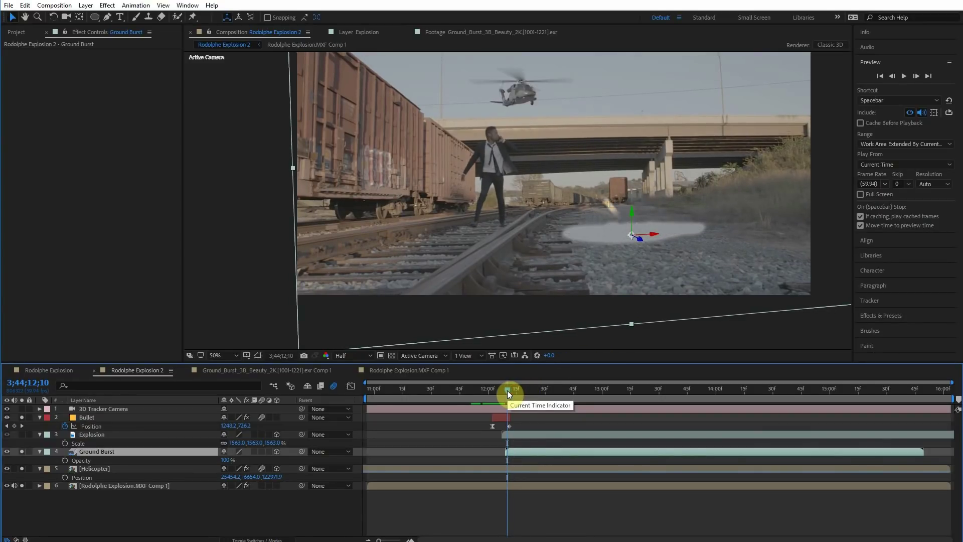
- Time-stretch the ground burst layer to a 50% stretch factor, holding its in-point
left_click(506, 396)
left_click_drag(506, 396, 539, 428)
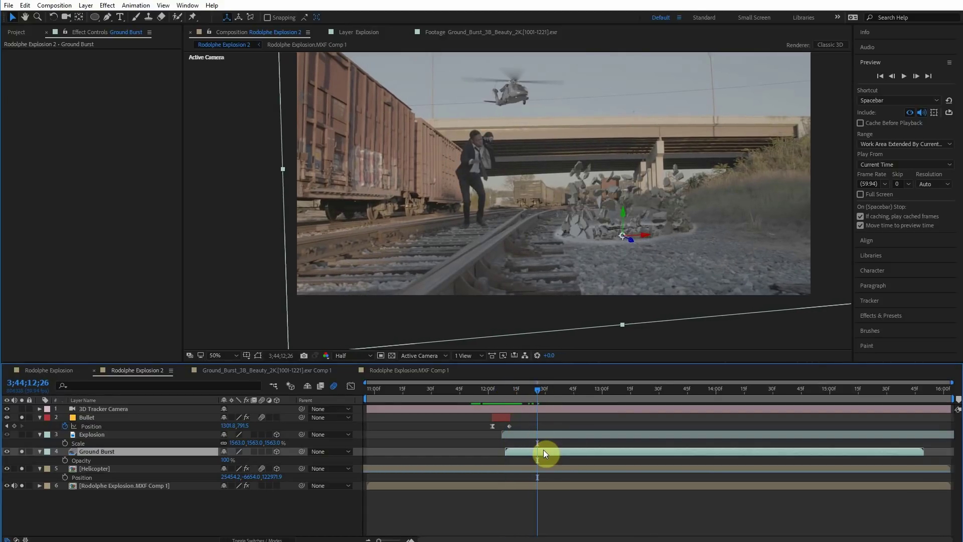
right_click(543, 449)
mouse_move(600, 93)
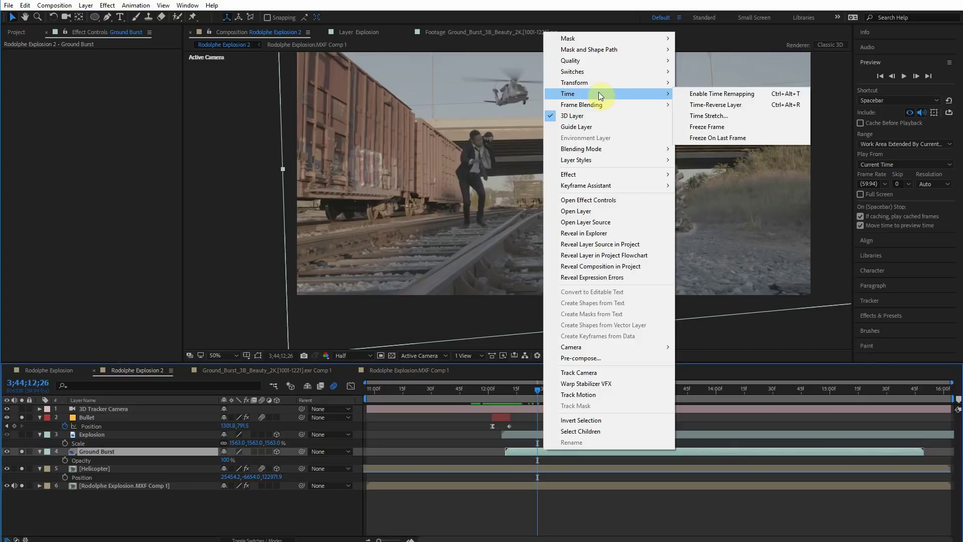
left_click(708, 115)
type("50")
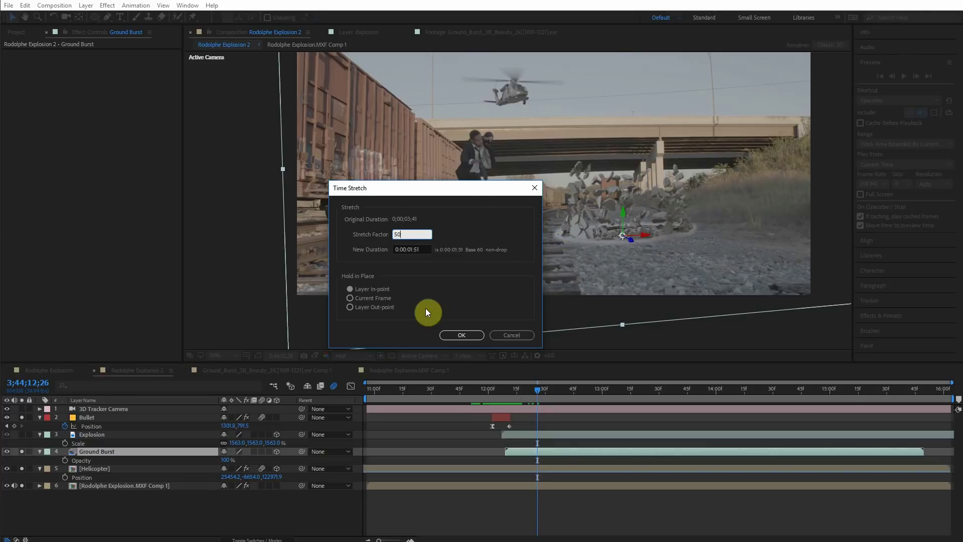
left_click(462, 335)
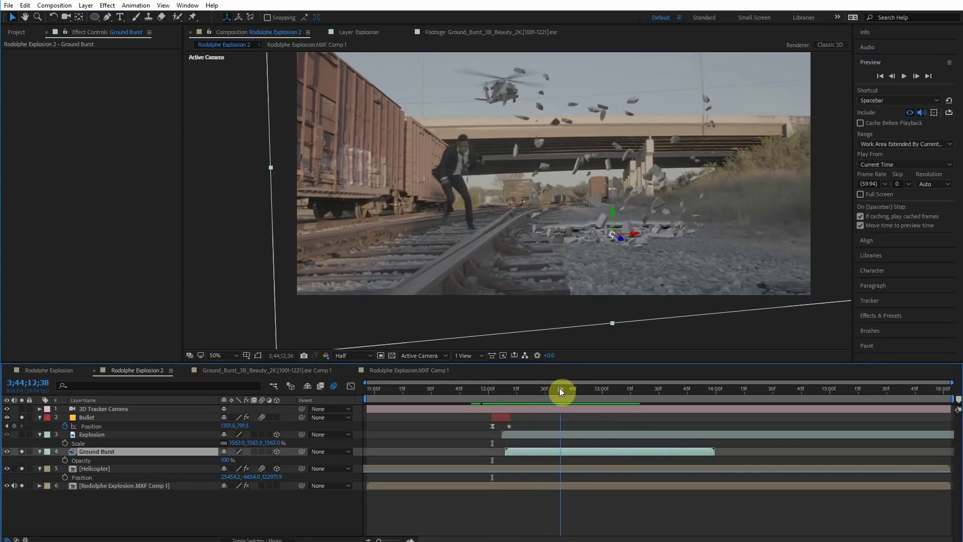
- Slow the ground burst again by raising its time stretch factor to between half and full original duration
right_click(582, 450)
mouse_move(640, 94)
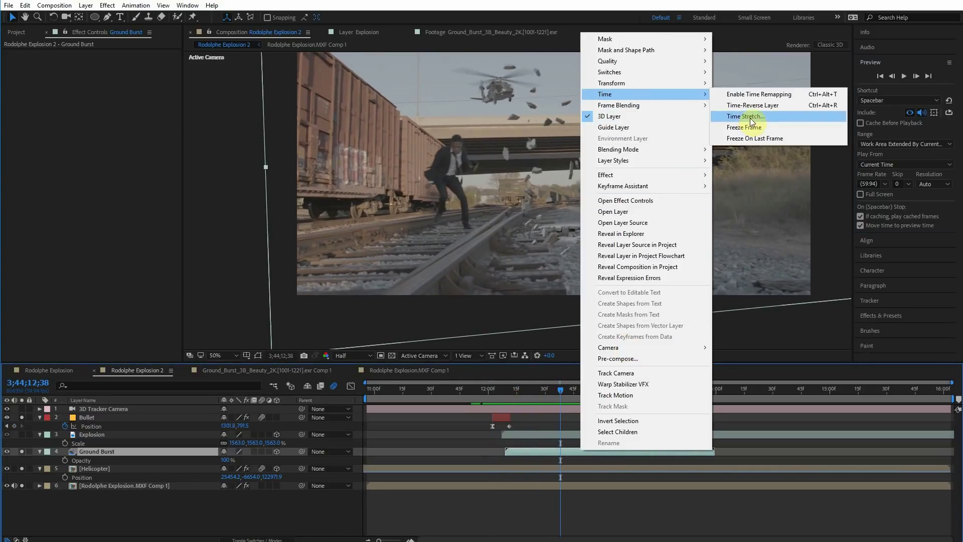
left_click(730, 117)
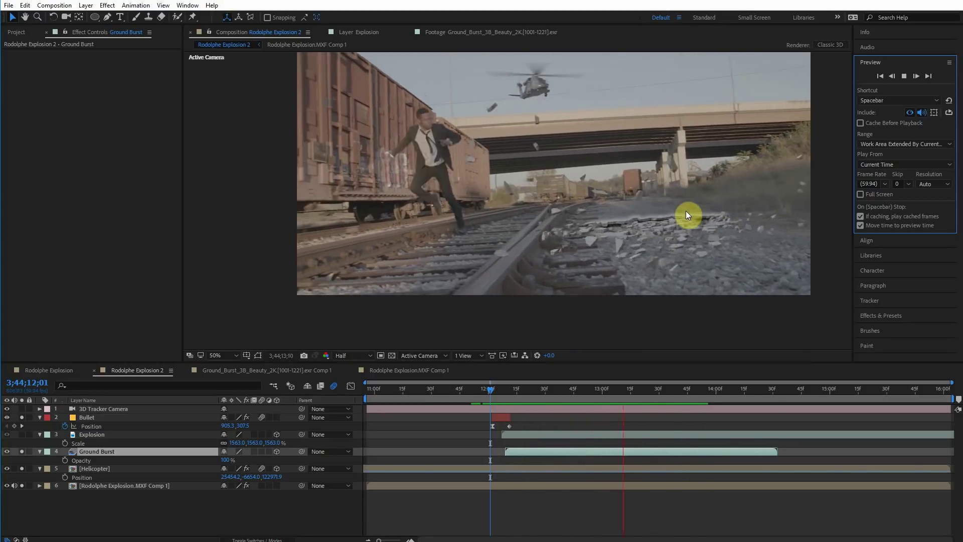
- Scrub through the ground burst to check the speed of its debris and how it settles on the ground
left_click_drag(540, 399, 555, 400)
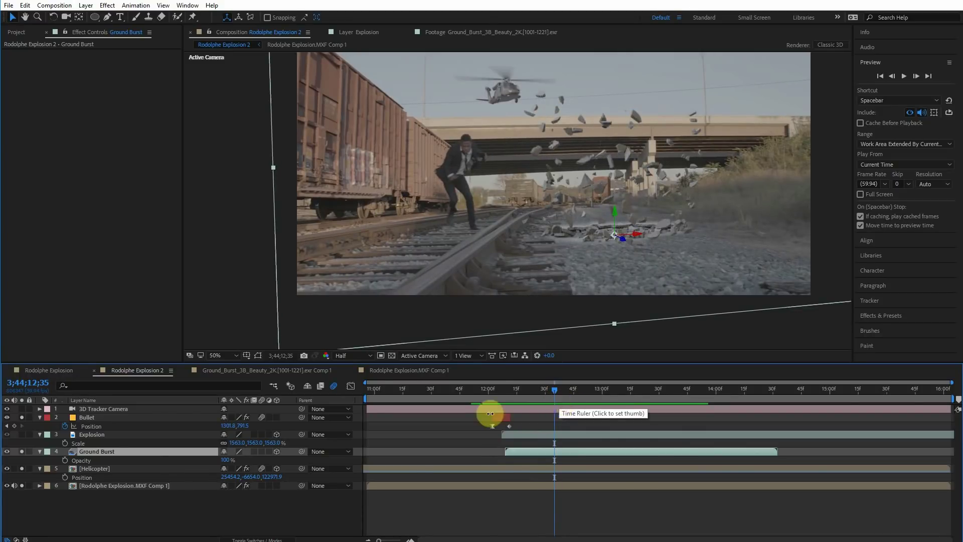
left_click(95, 436)
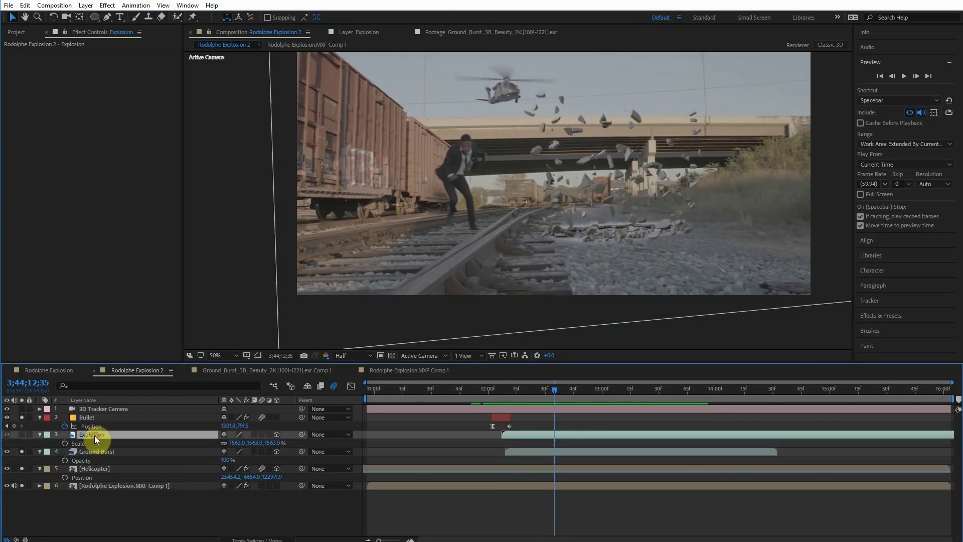
left_click(83, 450)
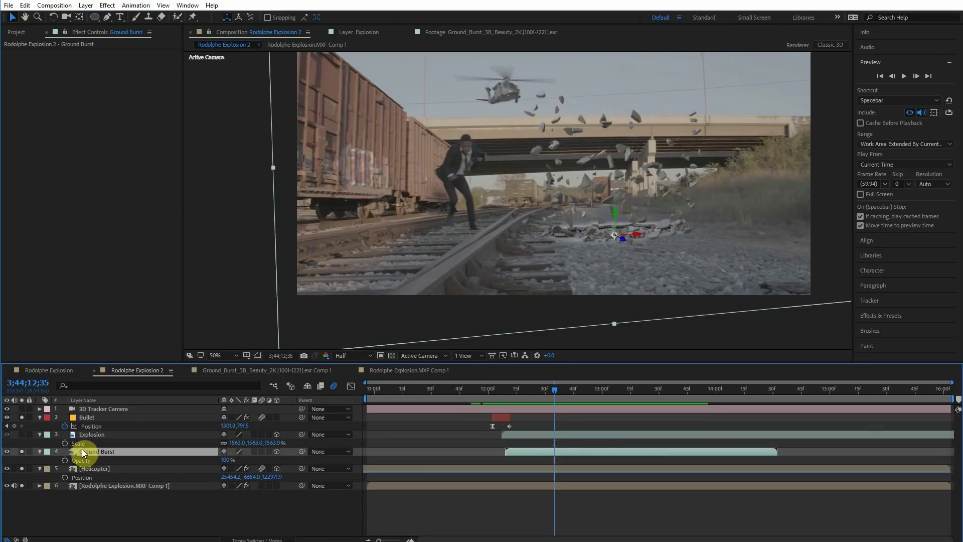
left_click_drag(549, 394, 617, 380)
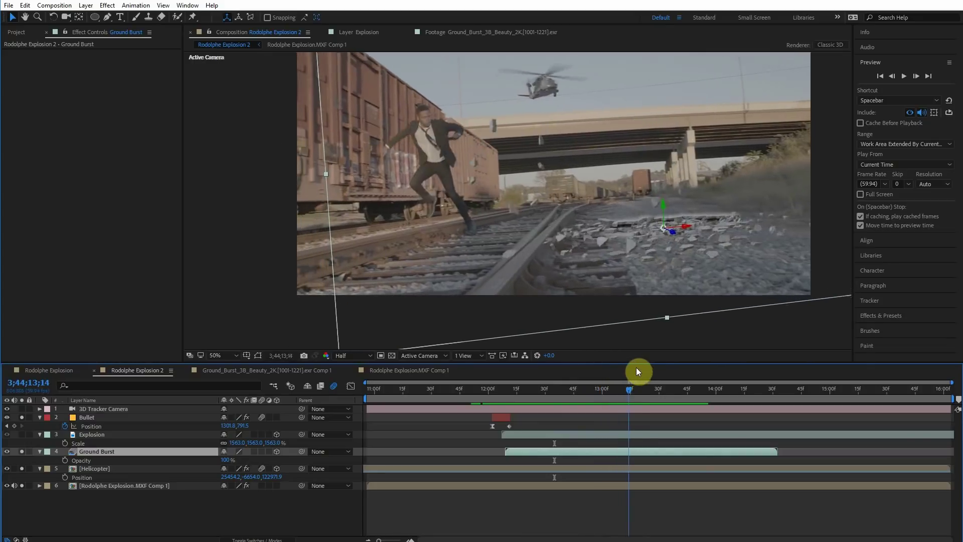
left_click_drag(570, 368, 629, 341)
right_click(628, 341)
left_click_drag(506, 396, 666, 362)
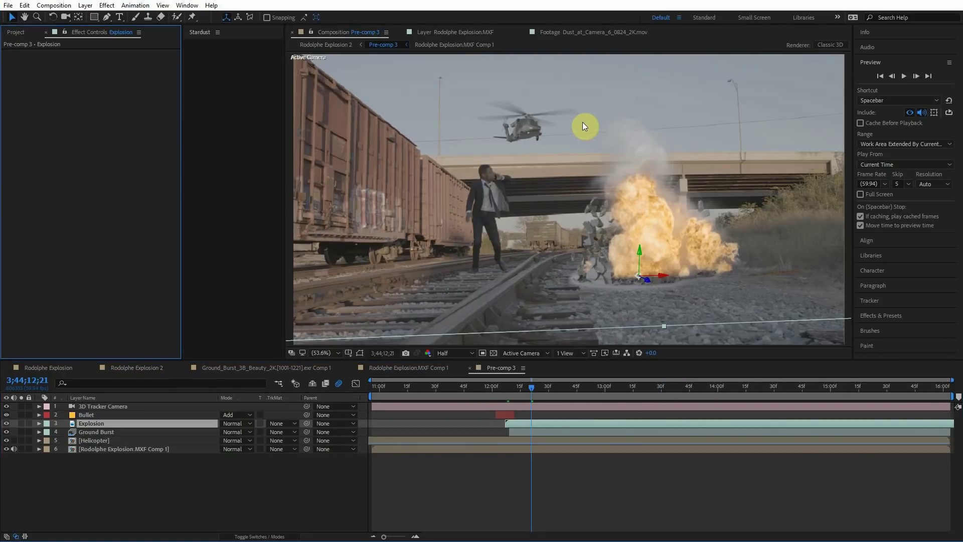
- Solo the ground burst layer in Pre-comp 3 and go to frame 3;44;12;18, magnifying the debris at full resolution
left_click_drag(531, 396, 529, 393)
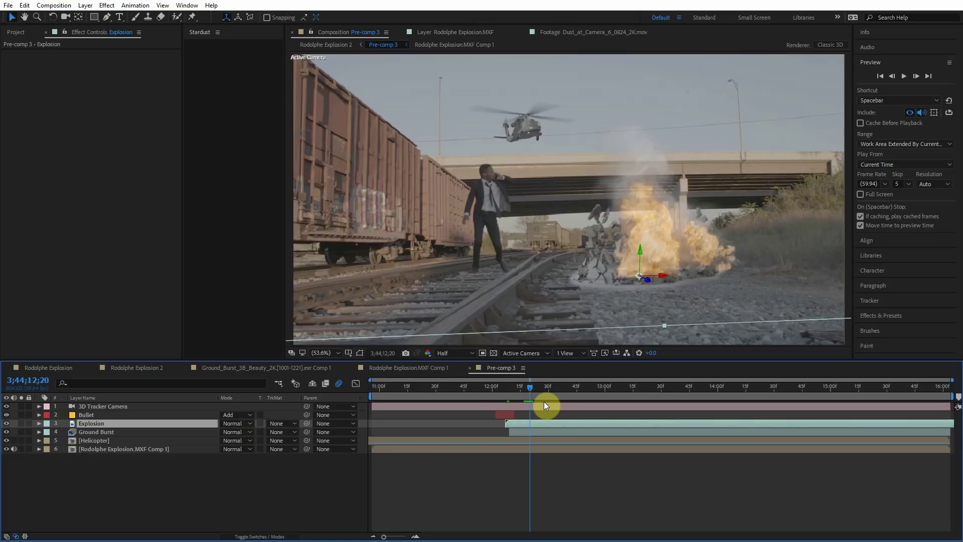
key("Page_Down")
left_click(88, 432)
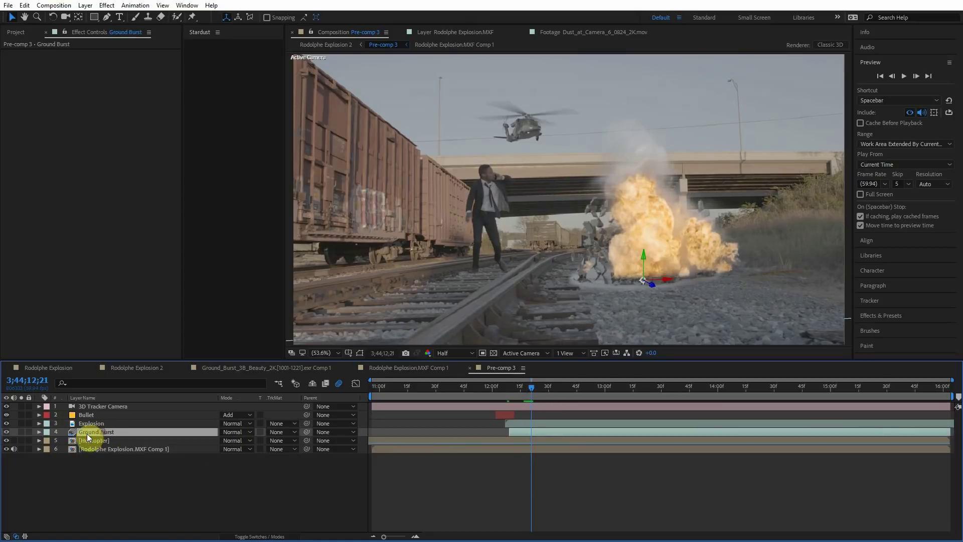
left_click(21, 431)
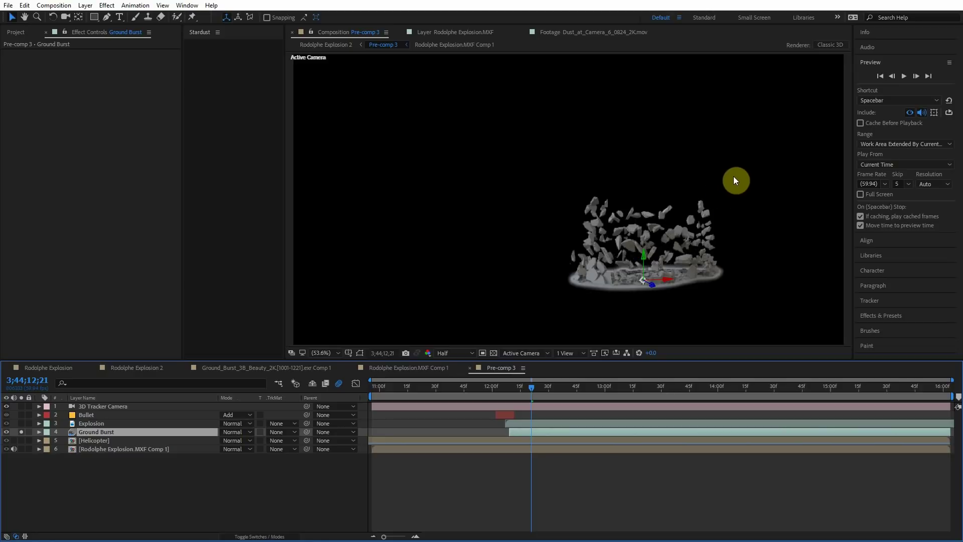
scroll(639, 269, "up", 4)
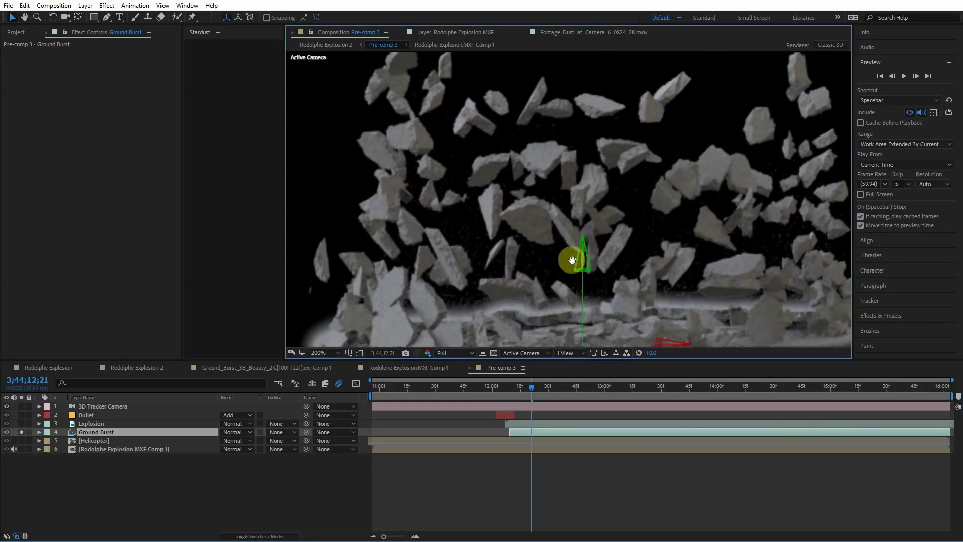
key("Page_Up")
key("Page_Up")
key("Page_Up")
key("Page_Up")
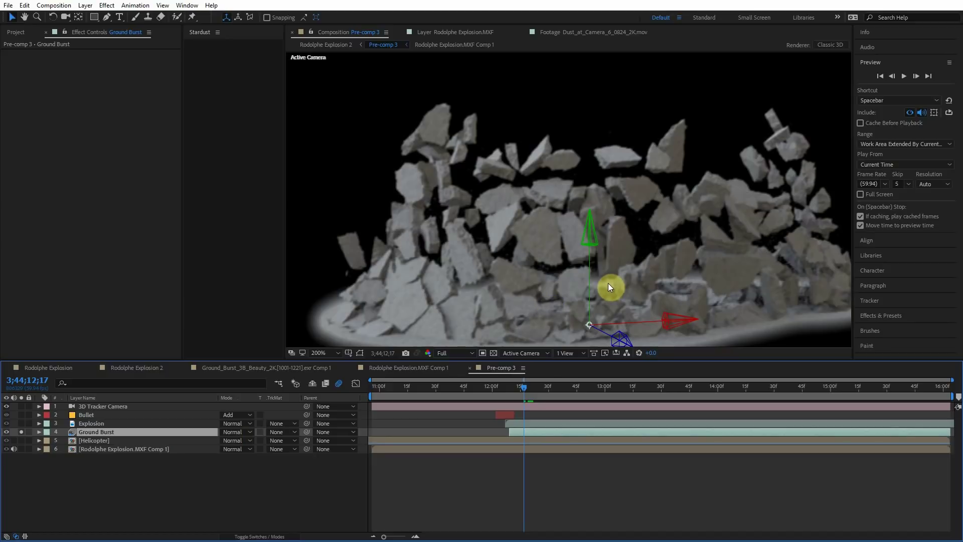
key("Page_Down")
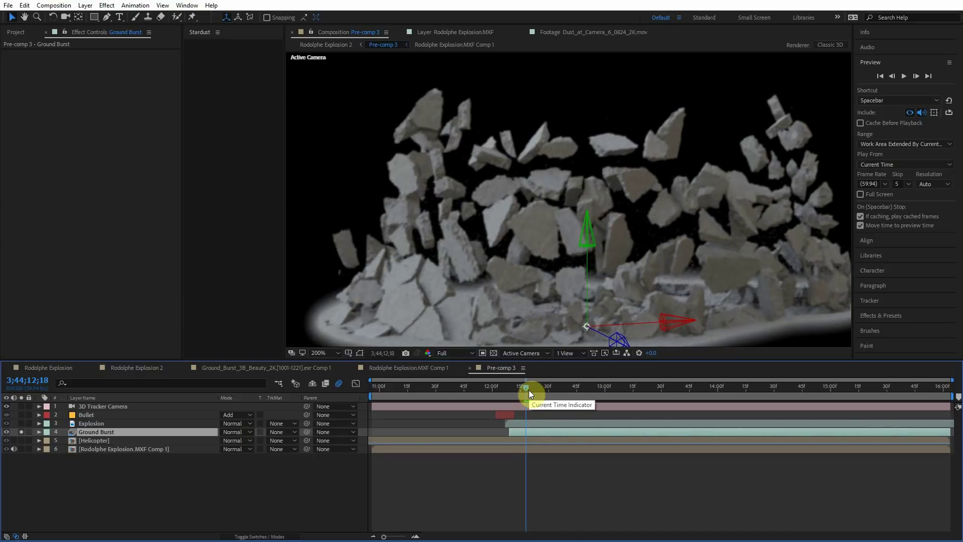
- Solo the explosion together with the ground burst to compare how fire and debris overlap, then remove the explosion's solo
left_click(22, 425)
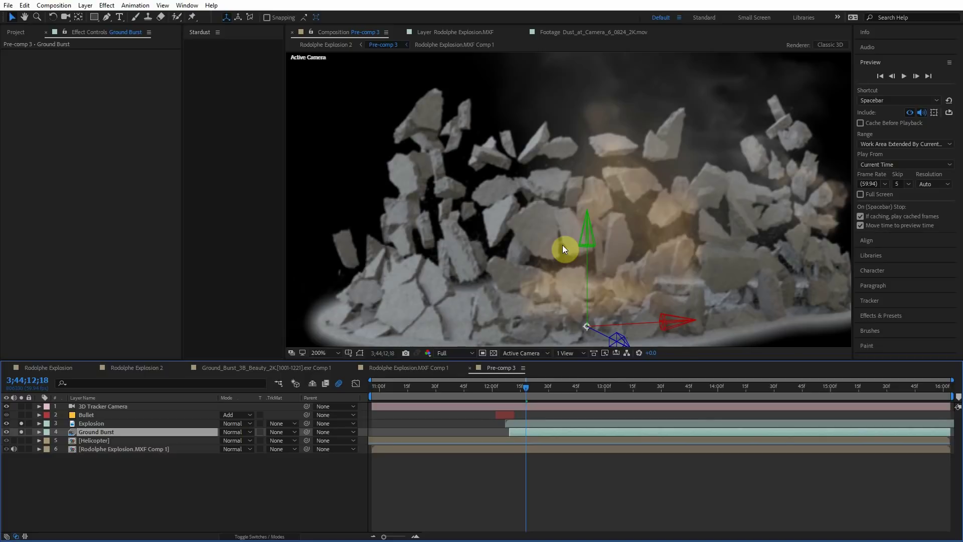
left_click(885, 316)
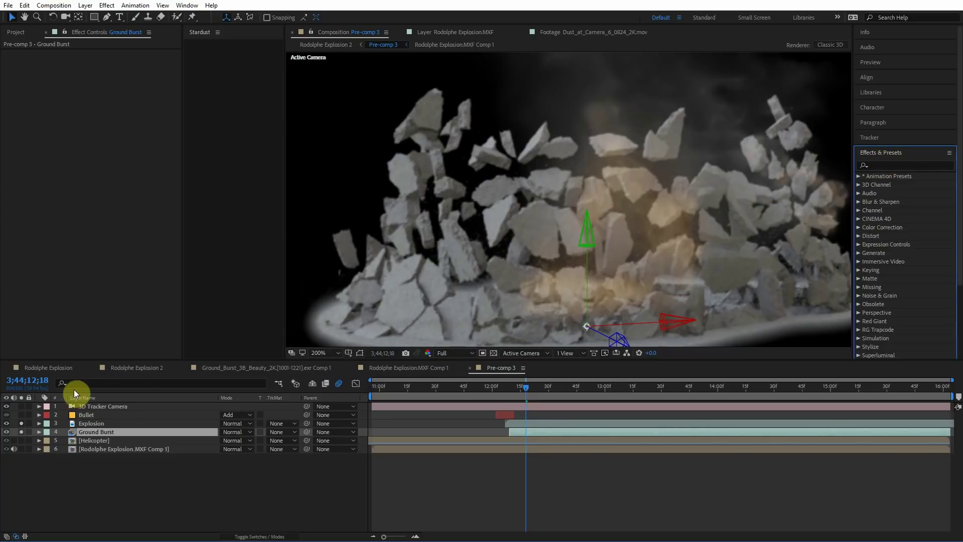
left_click(21, 423)
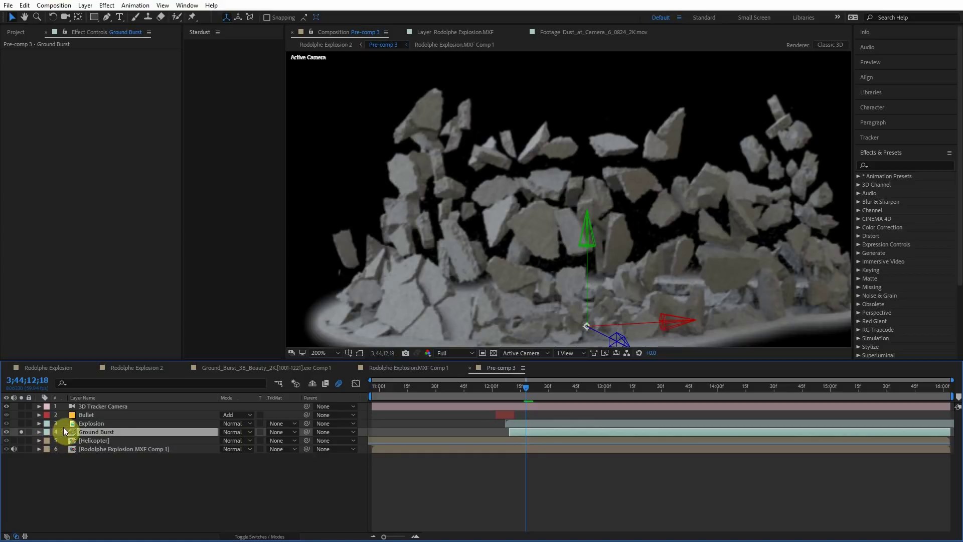
- Duplicate the ground burst layer, name the copy Matte and apply the EXtractoR effect to it
key("ctrl+d")
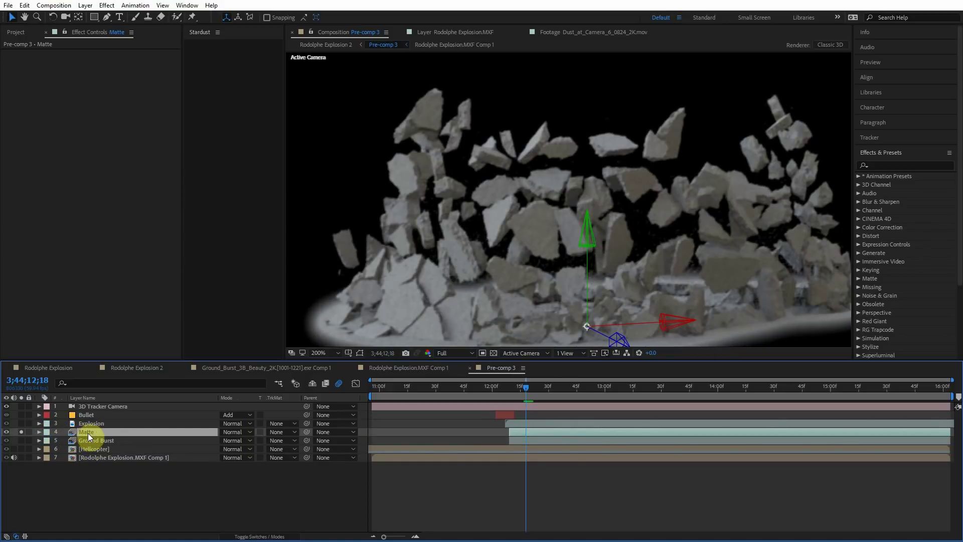
left_click(878, 165)
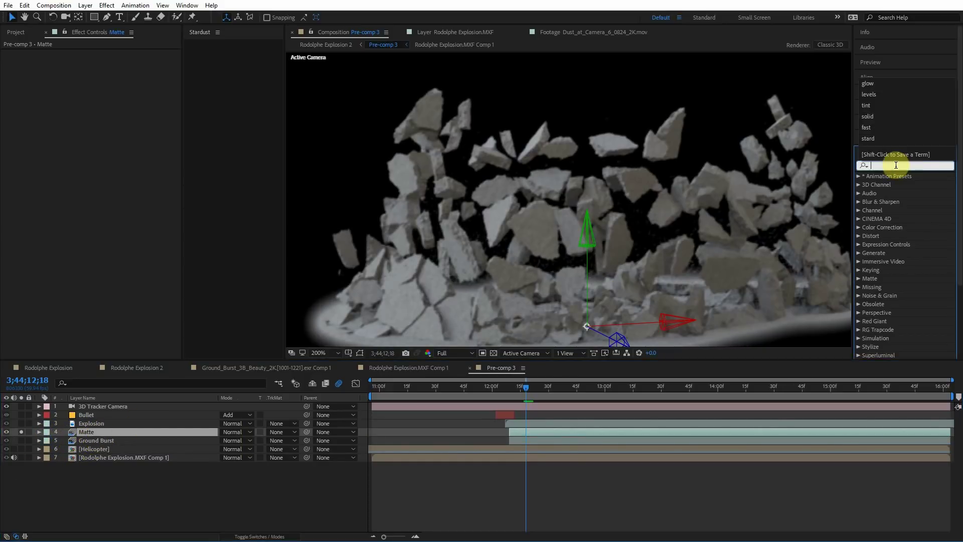
type("extra")
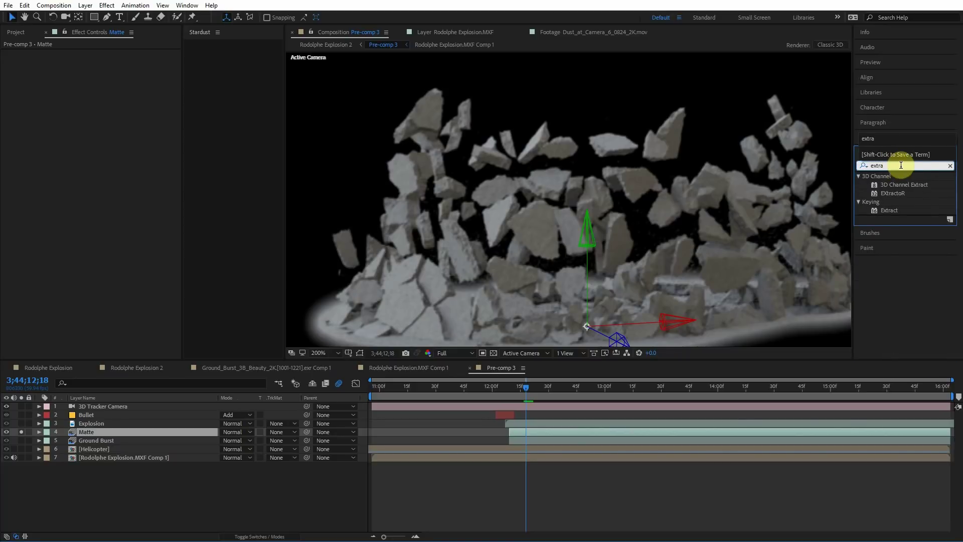
left_click_drag(903, 195, 98, 434)
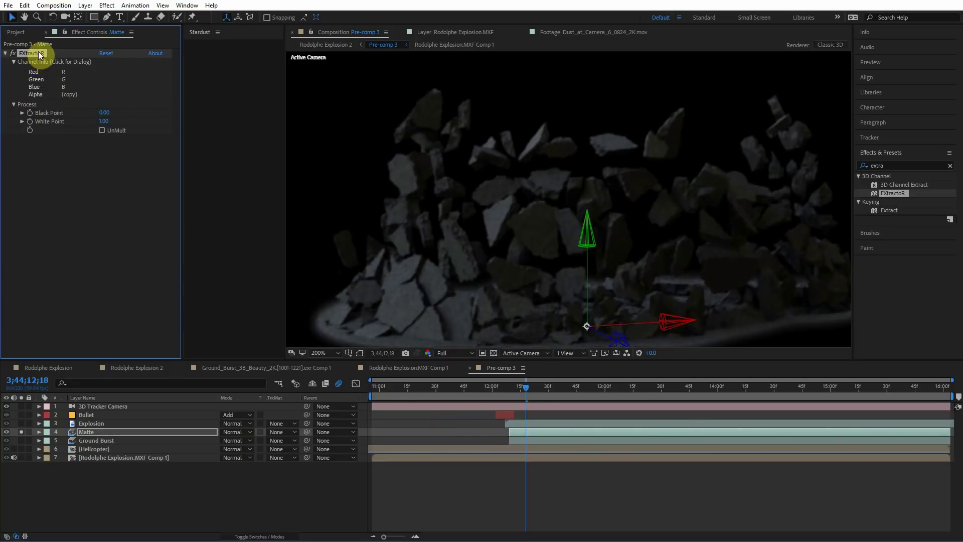
- Assign the depth.Z channel to red, green and blue in the Matte layer's EXtractoR effect
left_click(36, 83)
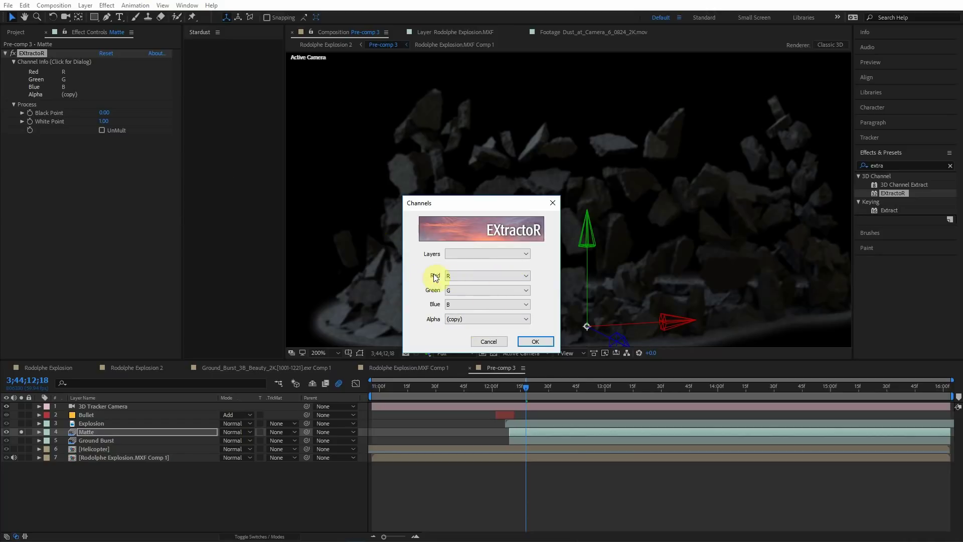
left_click(459, 275)
left_click(463, 337)
left_click(458, 290)
left_click(461, 351)
left_click(459, 307)
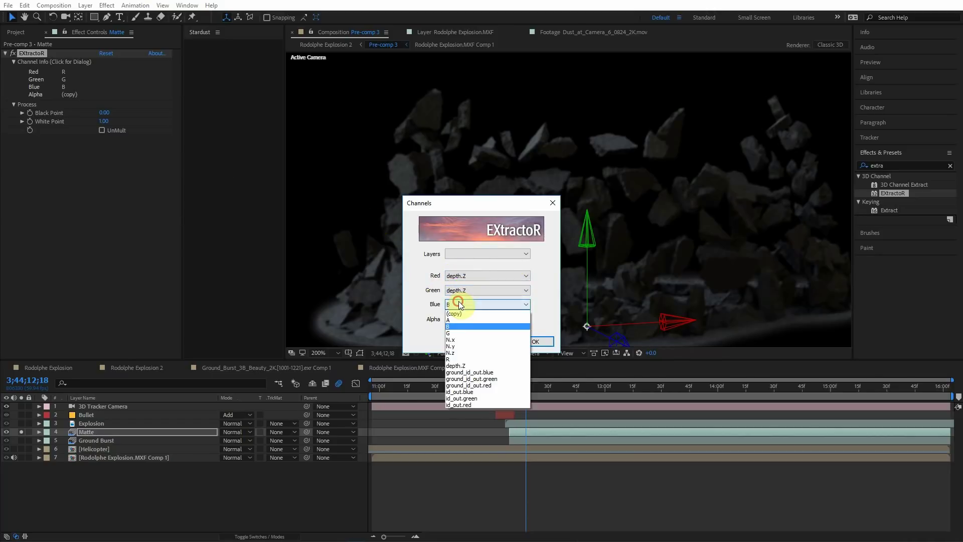
left_click(462, 363)
left_click(526, 342)
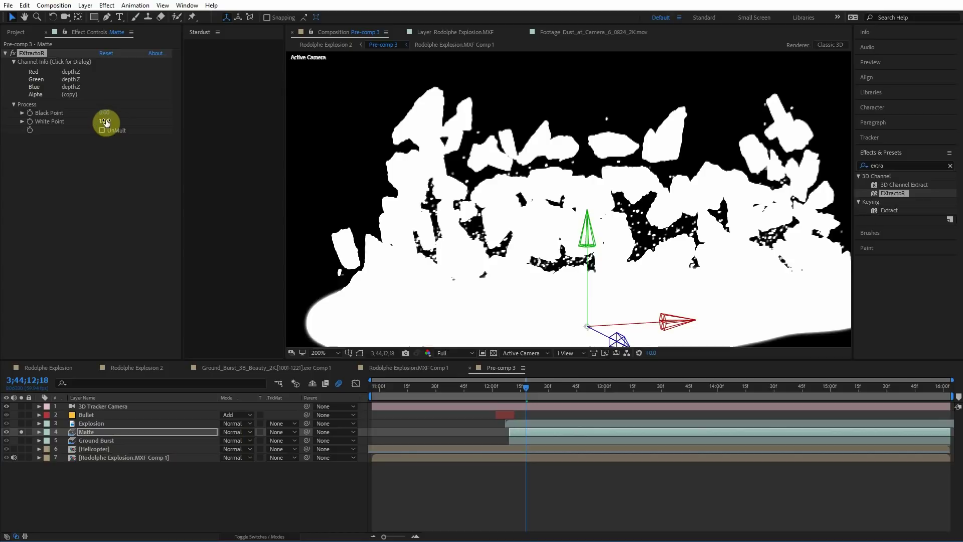
- Adjust EXtractoR's black point to about -8 and white point to 41 so the depth pass shows grey shades
left_click_drag(104, 122, 112, 123)
scroll(550, 269, "up", 1)
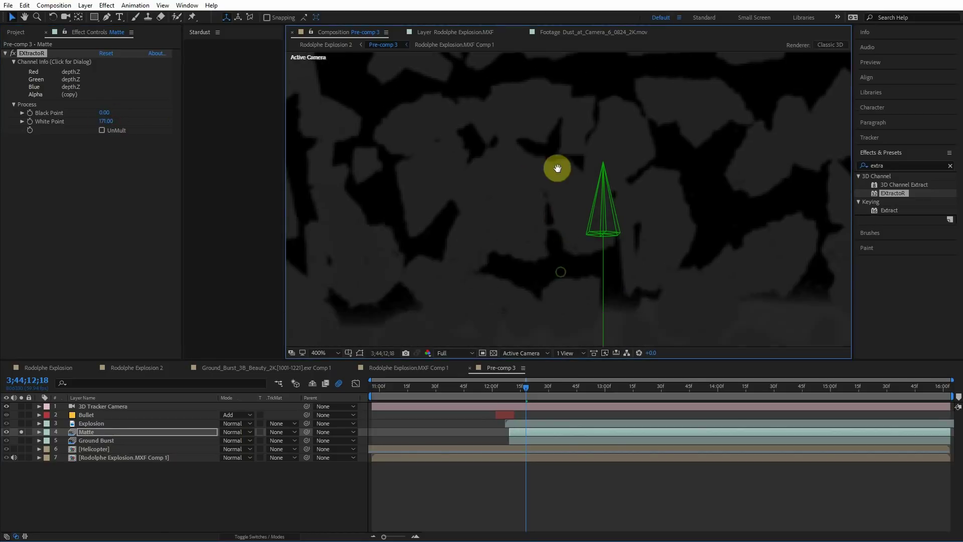
scroll(557, 169, "down", 3)
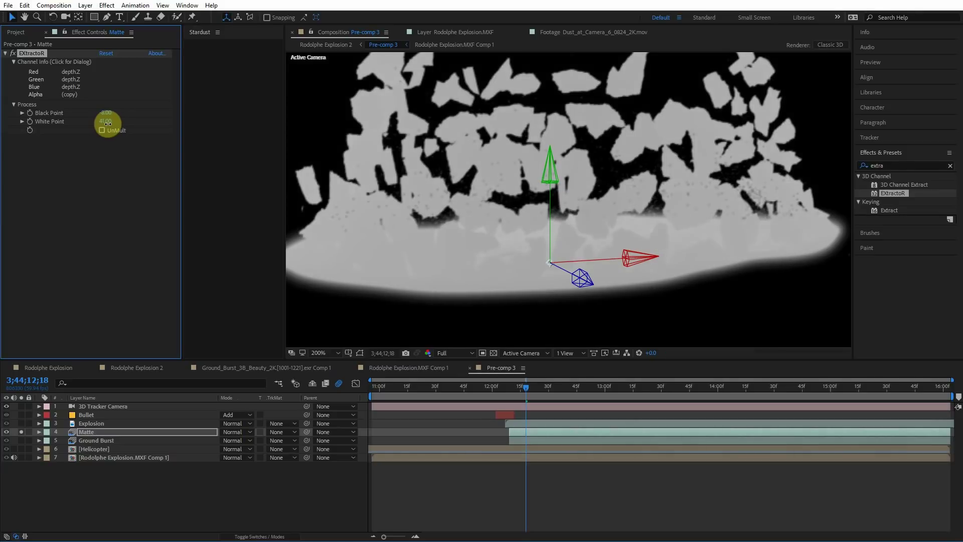
- Examine the depth matte closely for shade differences between the front and rear debris and the ground
scroll(504, 245, "up", 1)
scroll(518, 208, "down", 2)
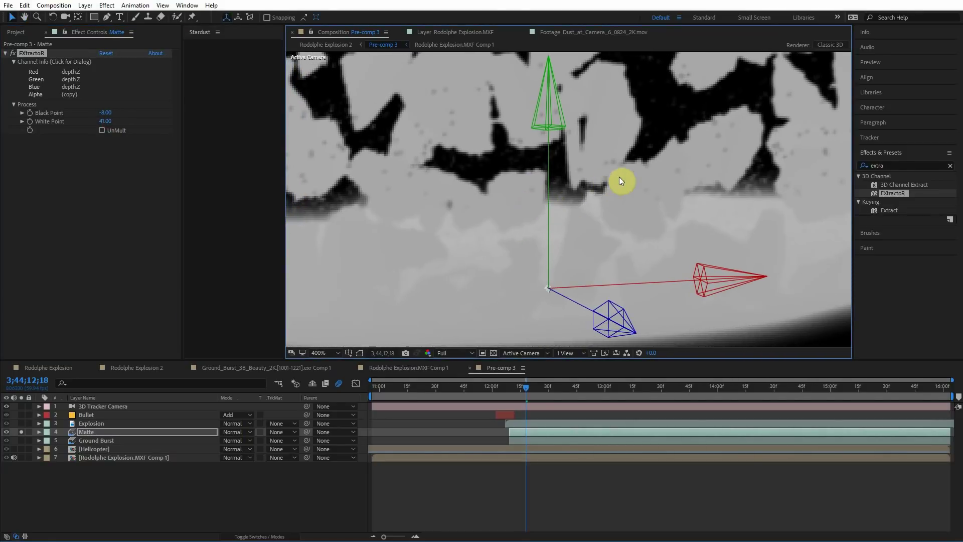
mouse_move(579, 200)
left_mouse_down()
mouse_move(590, 250)
mouse_move(559, 184)
mouse_move(567, 221)
mouse_move(581, 218)
left_mouse_up()
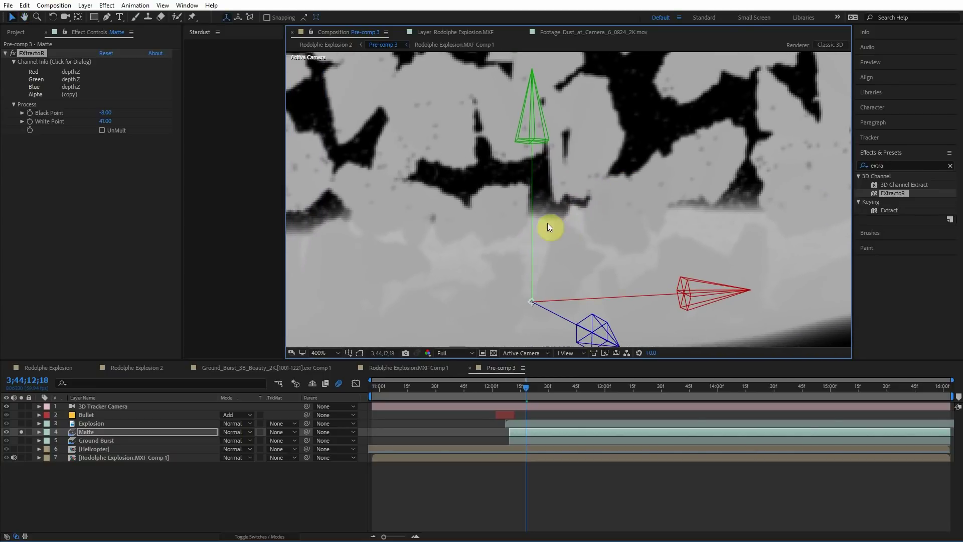
scroll(516, 221, "down", 1)
scroll(570, 194, "up", 1)
scroll(580, 166, "down", 1)
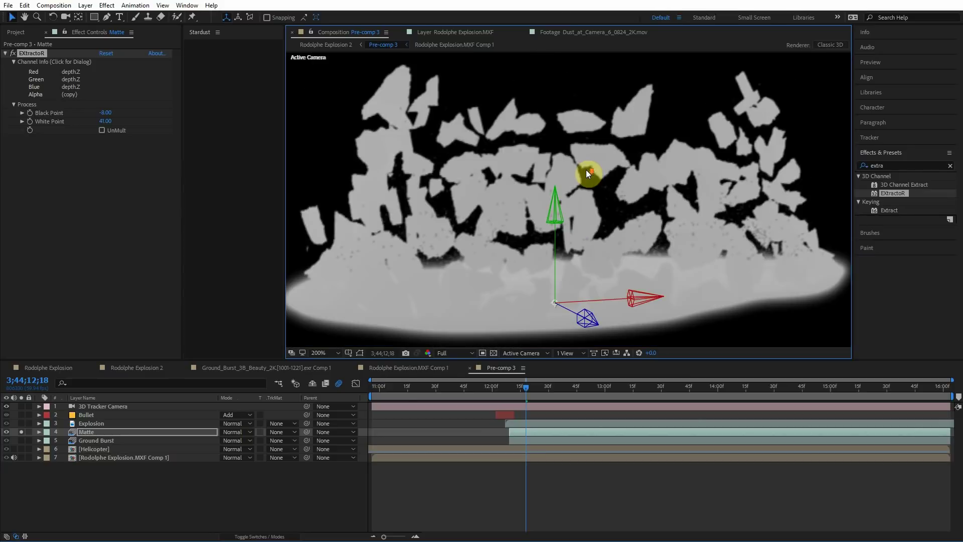
left_click_drag(586, 170, 558, 196)
key("v")
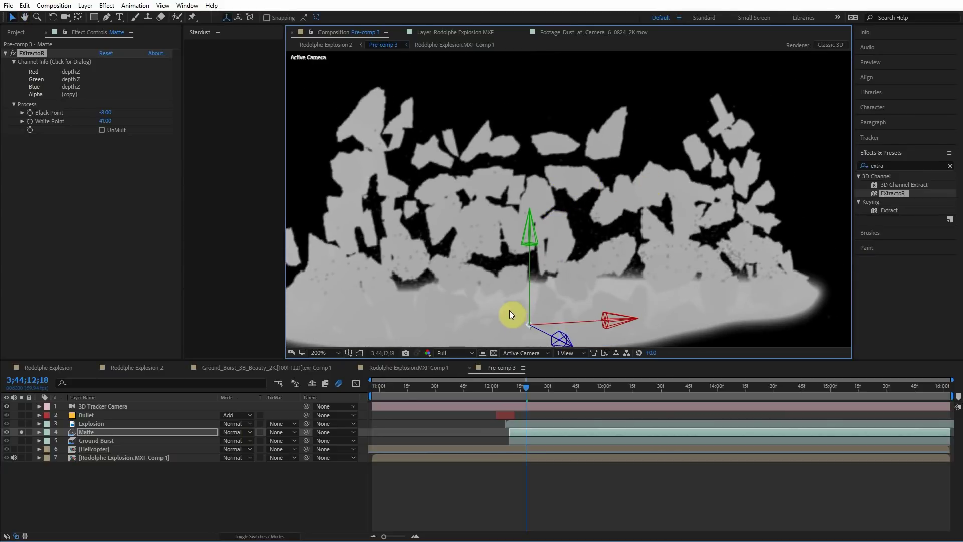
scroll(571, 292, "up", 1)
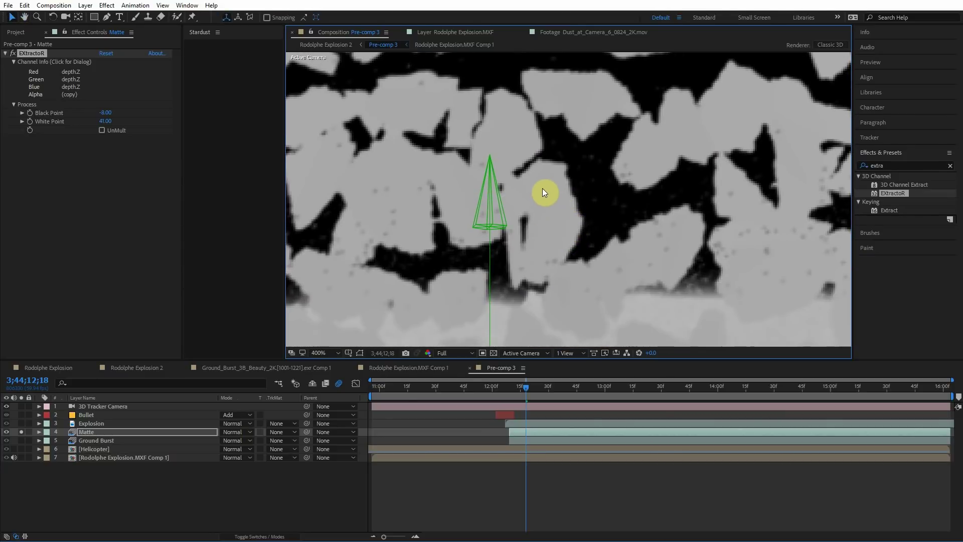
scroll(546, 191, "down", 1)
left_click_drag(562, 214, 591, 176)
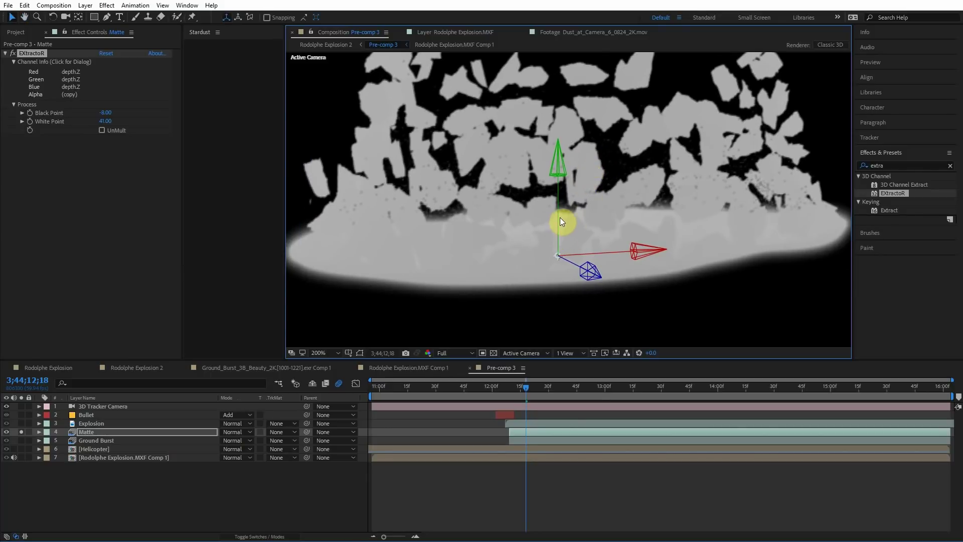
- Apply the Invert effect to the Matte layer's depth pass
left_click_drag(736, 224, 736, 286)
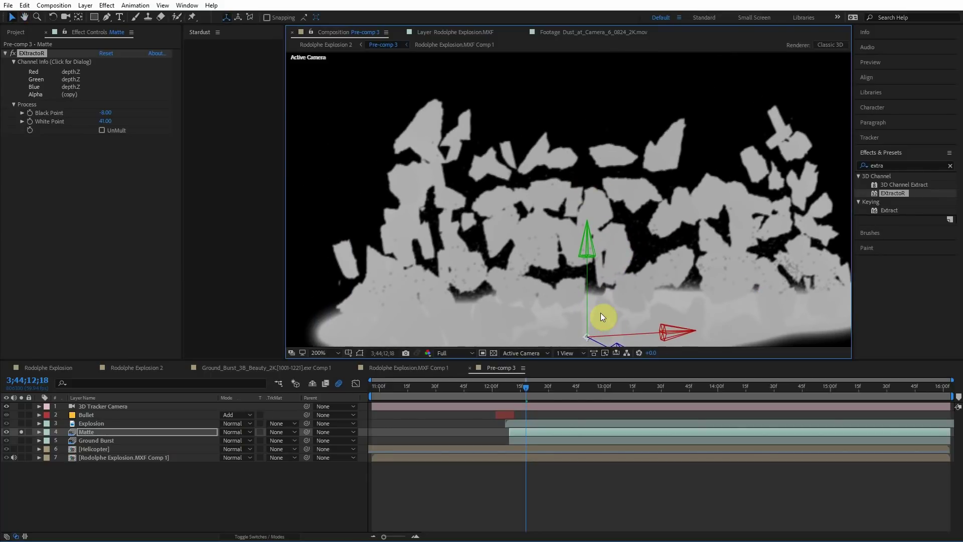
left_click(869, 168)
type("inver")
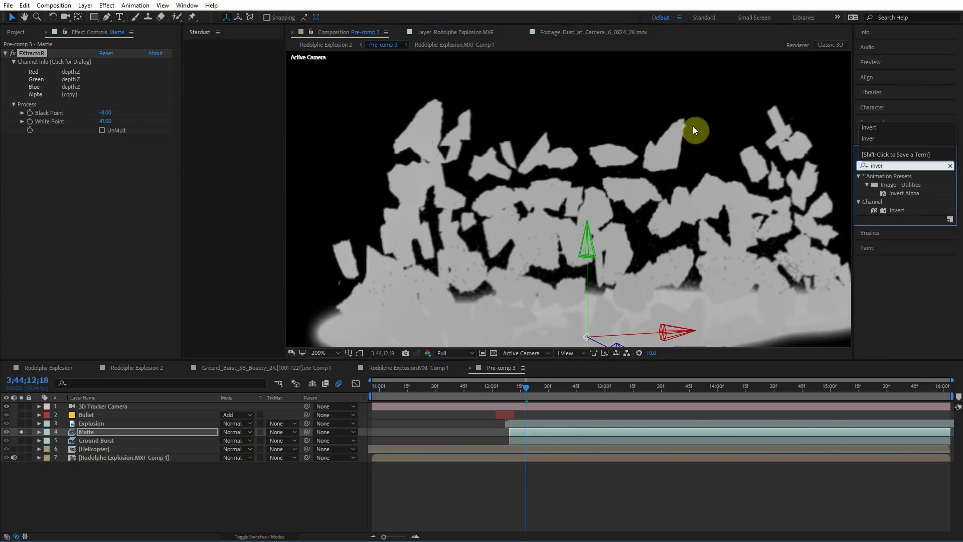
left_click_drag(897, 210, 67, 181)
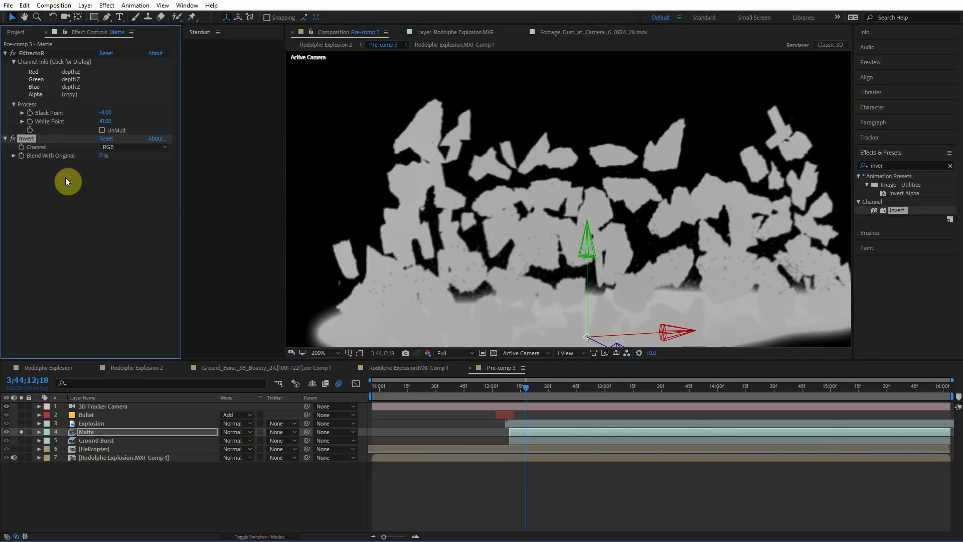
left_click_drag(510, 239, 523, 200)
key("v")
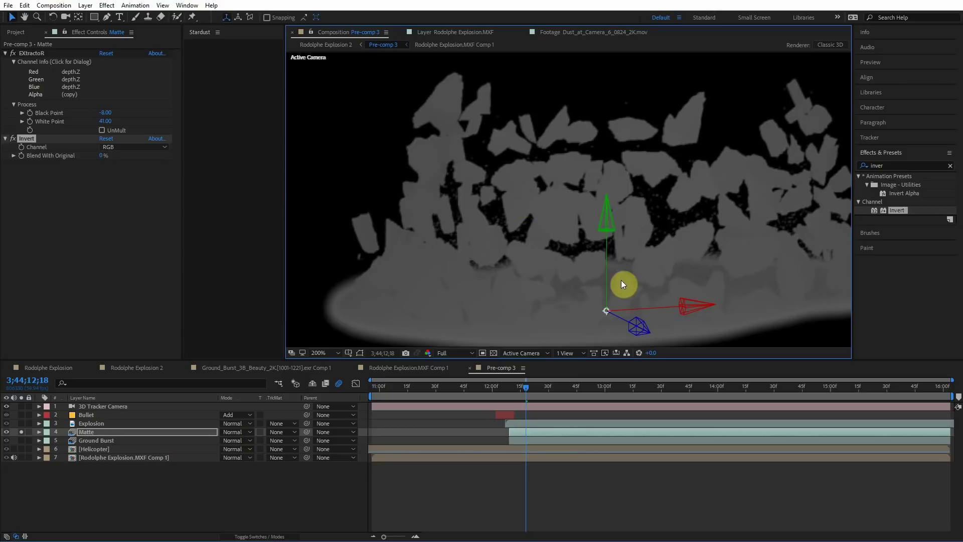
- Apply the Levels effect to the Matte layer with input black about 0.24 and input white about 0.36
left_click(107, 127)
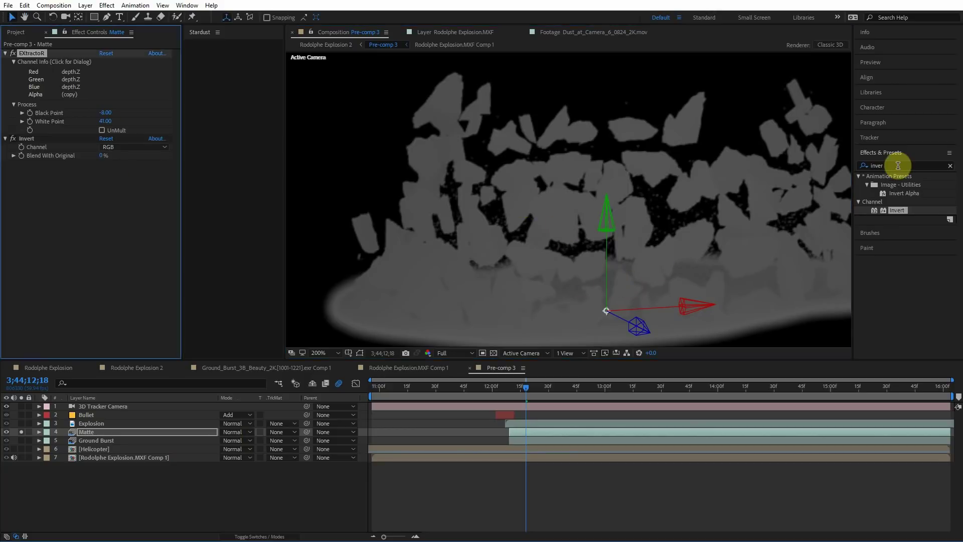
left_click(900, 163)
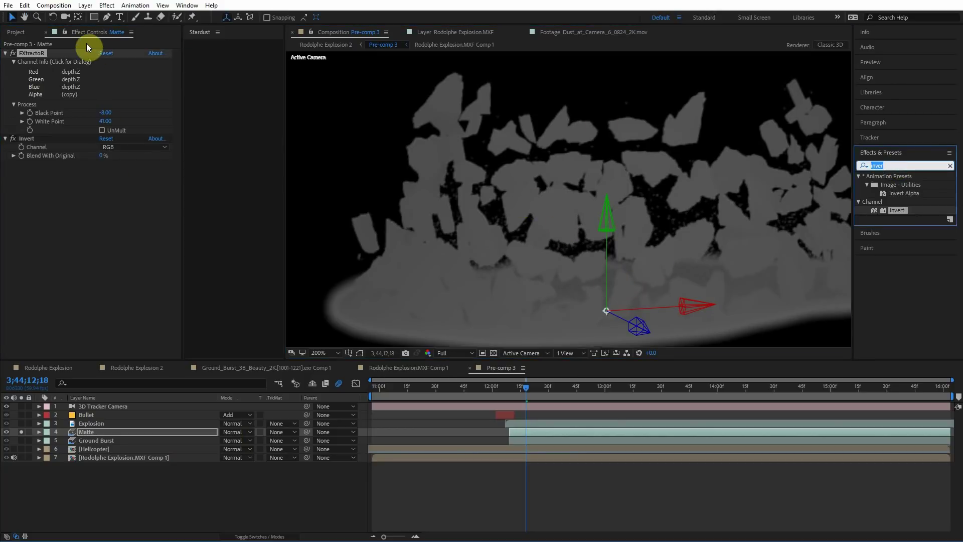
type("levels")
left_click_drag(898, 227, 54, 212)
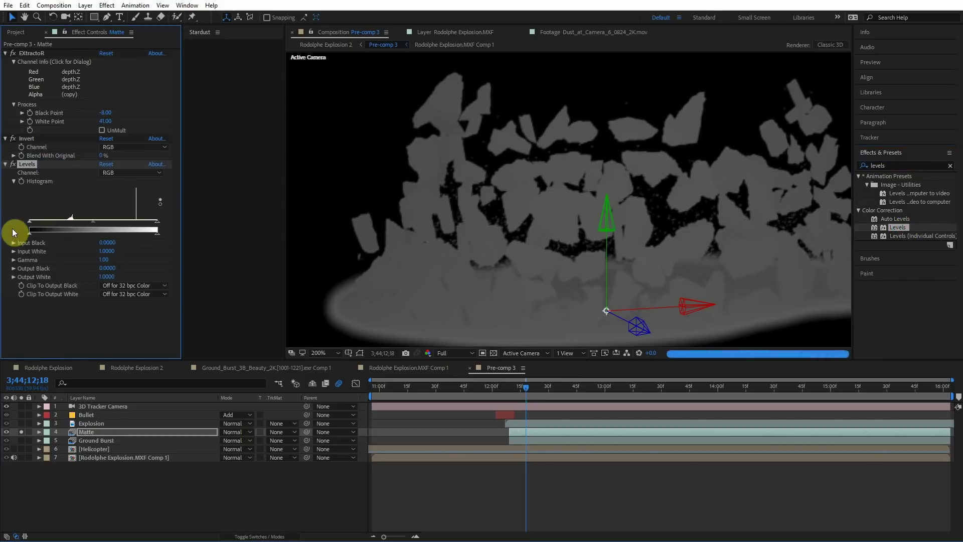
left_click_drag(28, 221, 58, 220)
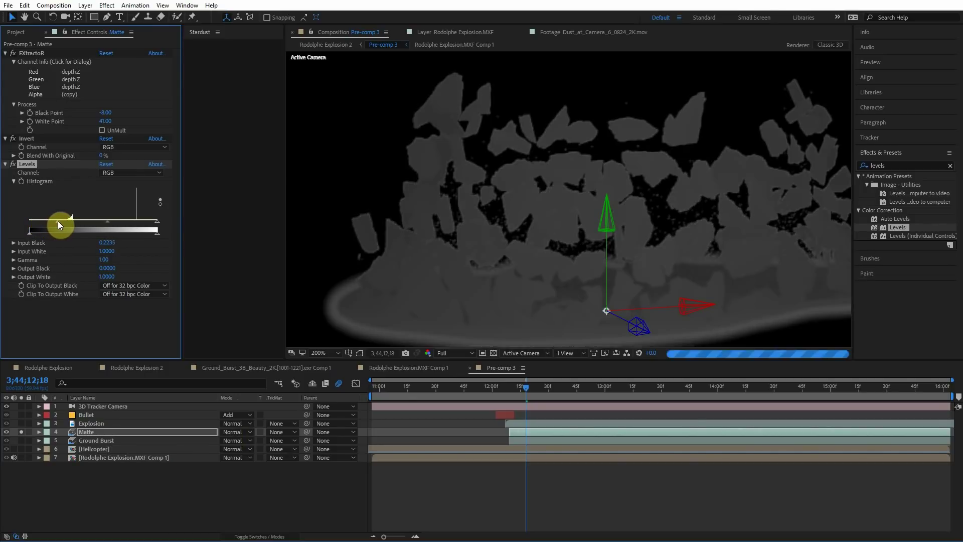
left_click_drag(143, 221, 76, 221)
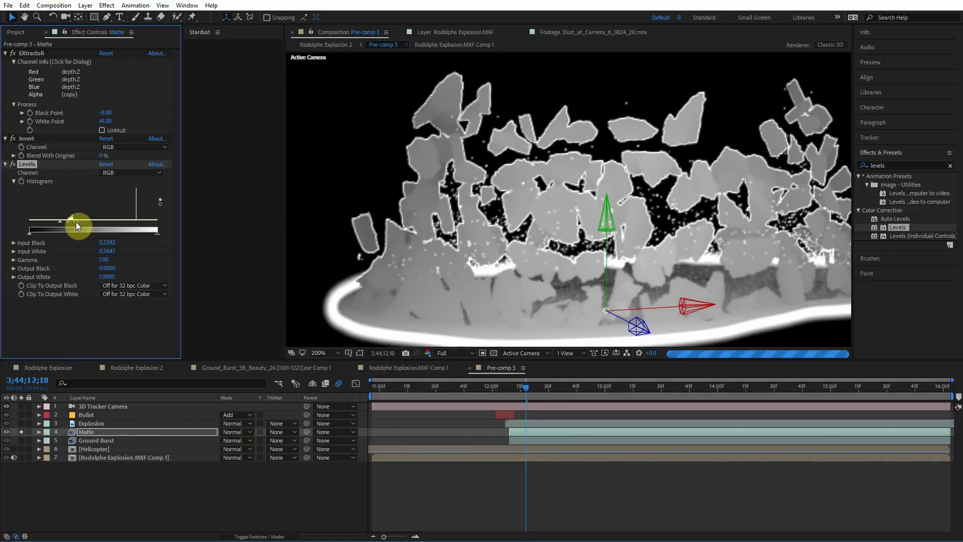
- Enable UnMult in the Matte layer's EXtractoR effect and tighten Levels to input black about 0.286 and input white about 0.329
left_click_drag(574, 279, 523, 221)
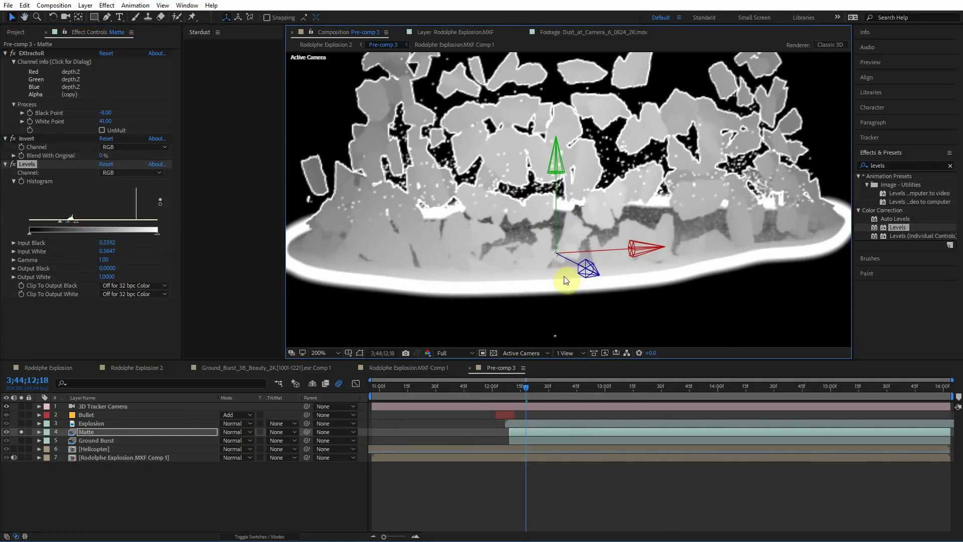
left_click_drag(359, 202, 435, 232)
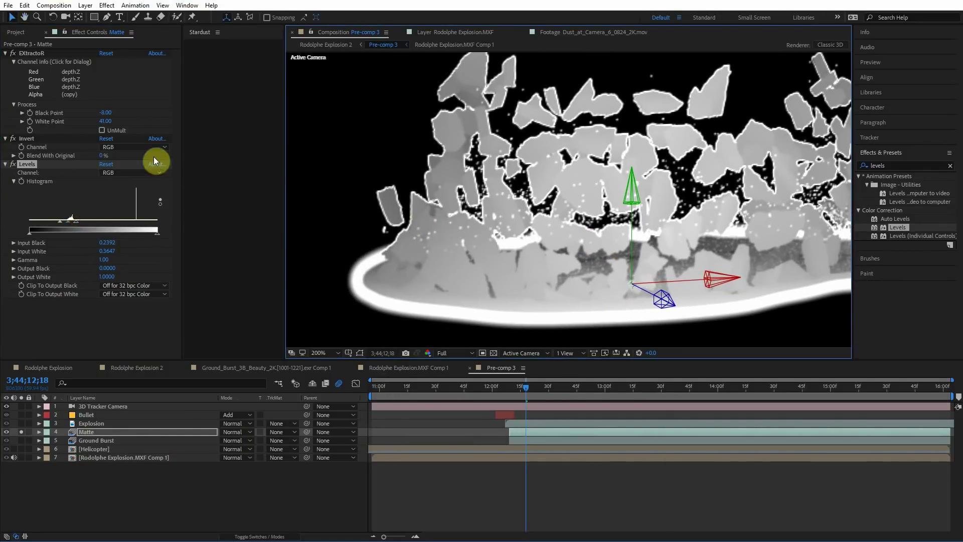
left_click(102, 130)
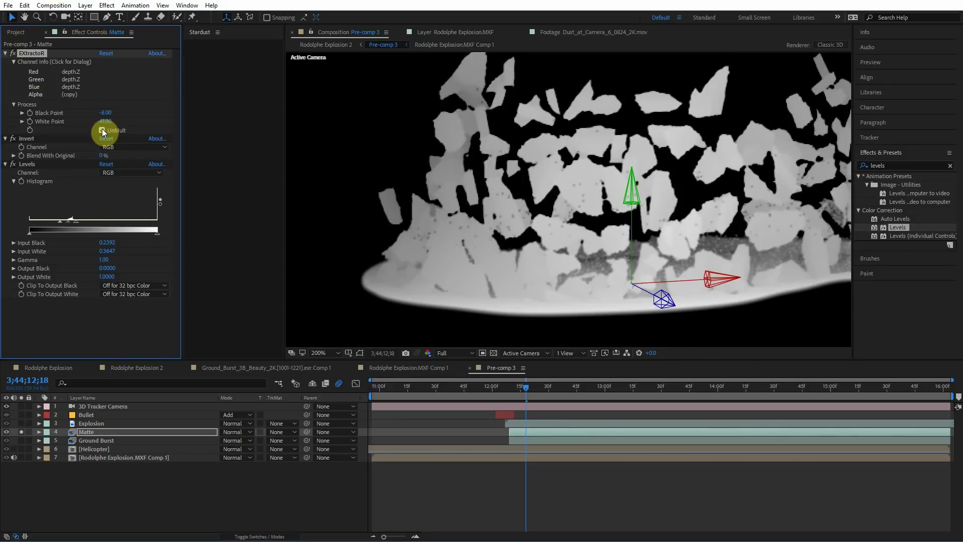
left_click_drag(60, 222, 72, 221)
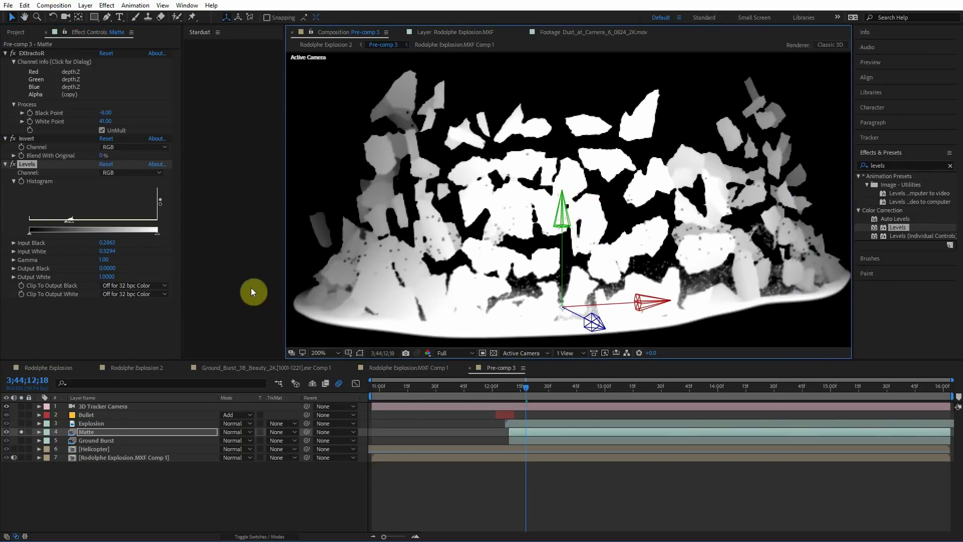
- Place the Matte layer directly above Explosion and set Explosion's track matte to Luma Inverted Matte "Matte"
left_click_drag(85, 432, 88, 420)
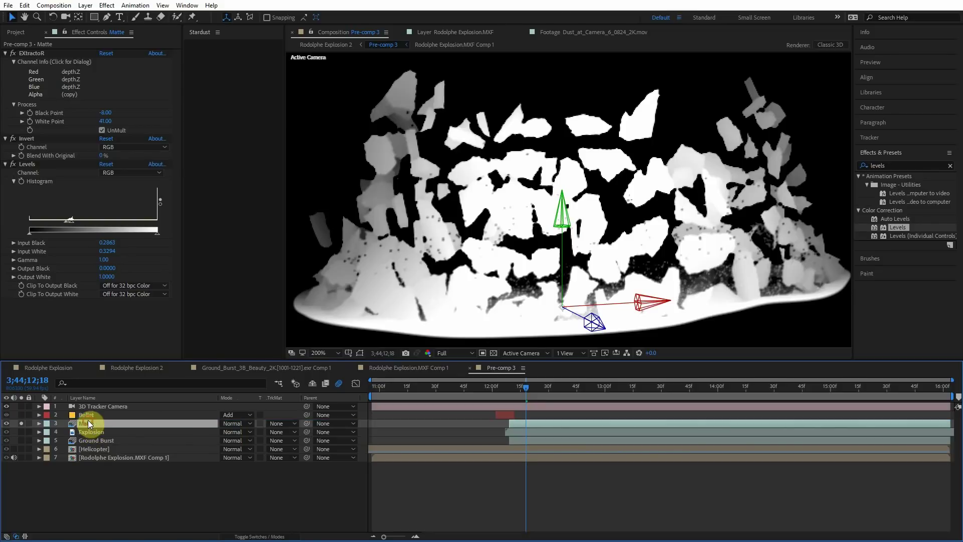
left_click(81, 433)
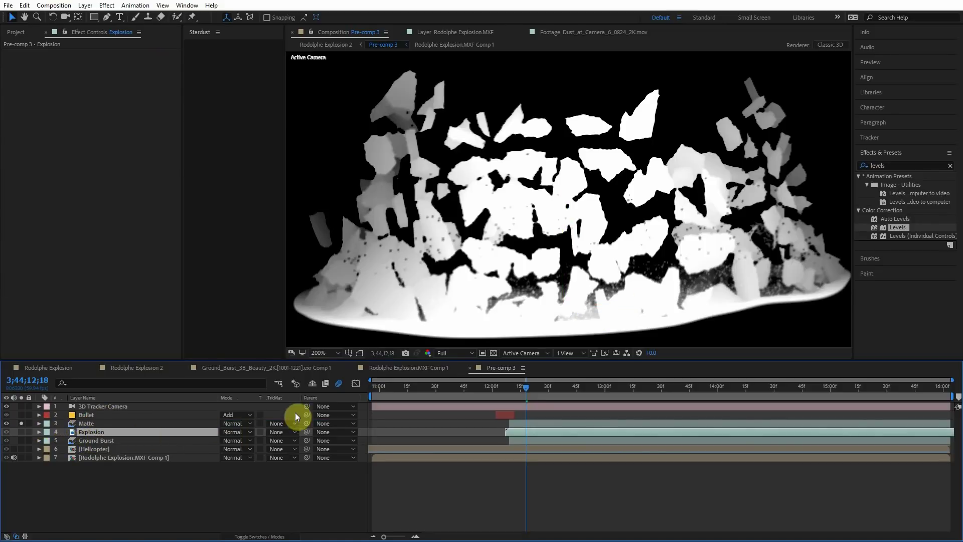
left_click(280, 431)
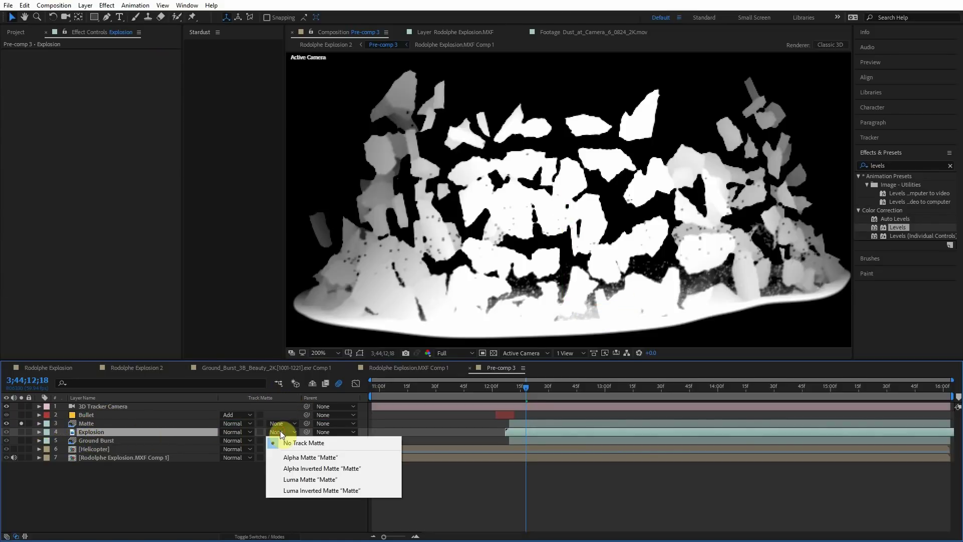
left_click(309, 489)
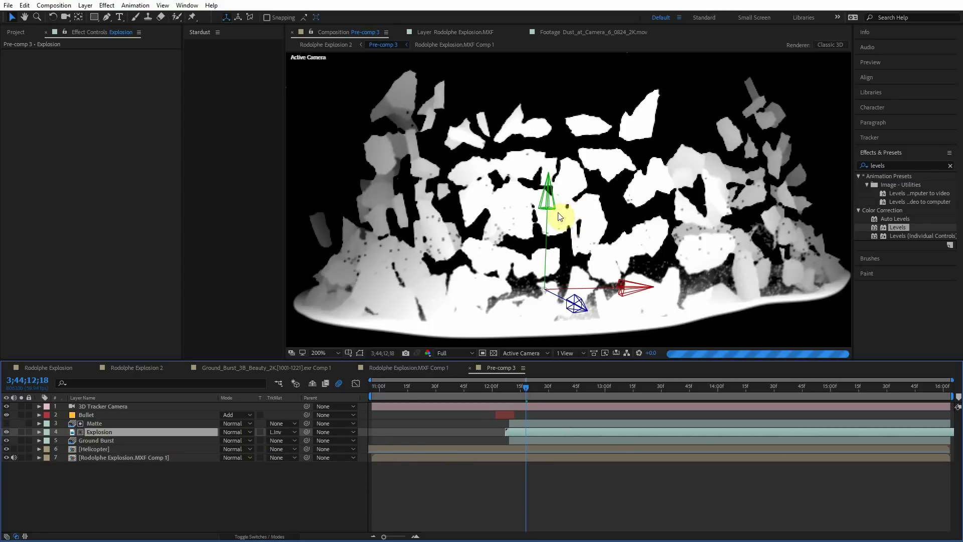
- Check how the matted fire sits among the flying debris at several frames around the burst
scroll(559, 228, "down", 1)
left_click_drag(528, 389, 537, 387)
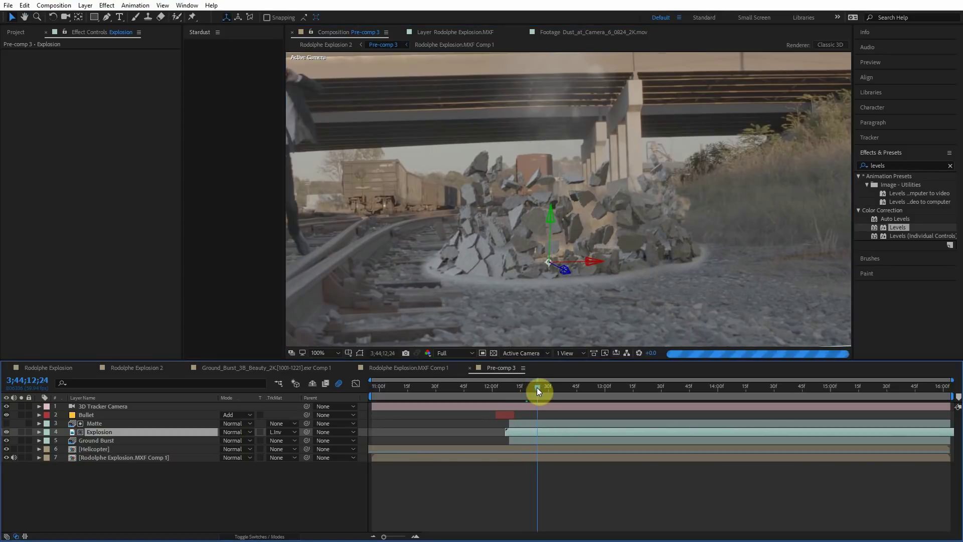
scroll(616, 182, "up", 1)
scroll(615, 183, "down", 2)
scroll(609, 203, "up", 1)
left_click_drag(591, 212, 641, 233)
scroll(582, 235, "up", 1)
scroll(592, 222, "down", 1)
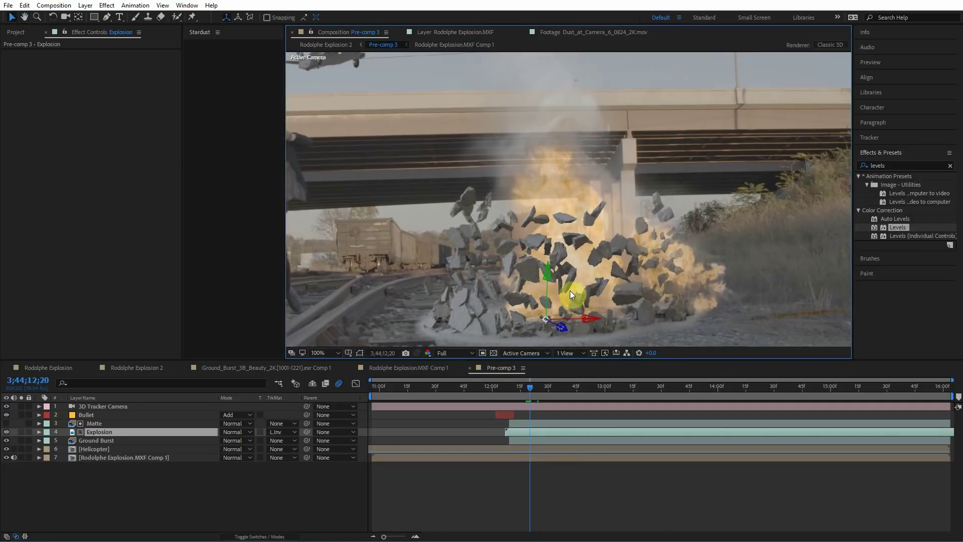
- Adjust the Matte layer's Levels input white to about 0.337 for the fire between the rocks
scroll(570, 291, "up", 1)
left_click_drag(565, 276, 571, 221)
left_click(101, 424)
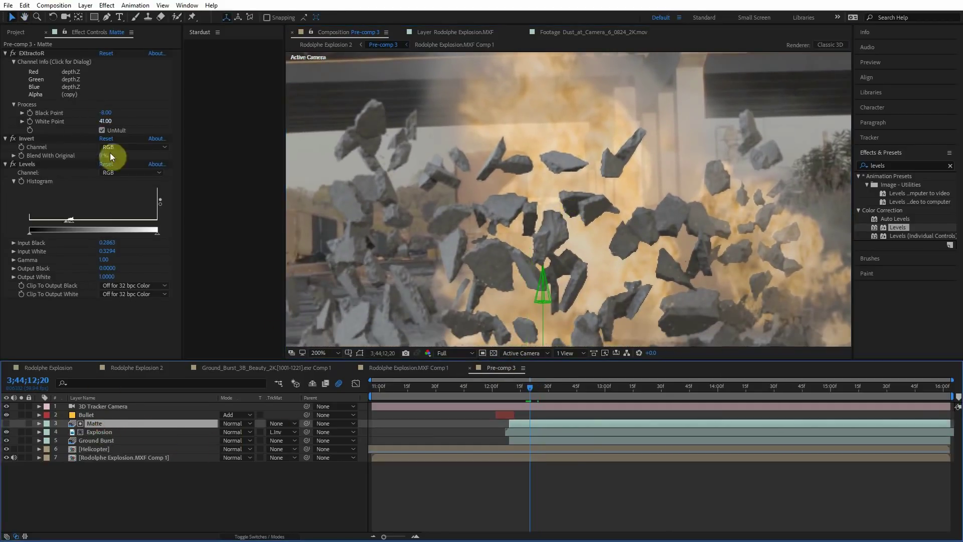
left_click_drag(73, 227, 70, 226)
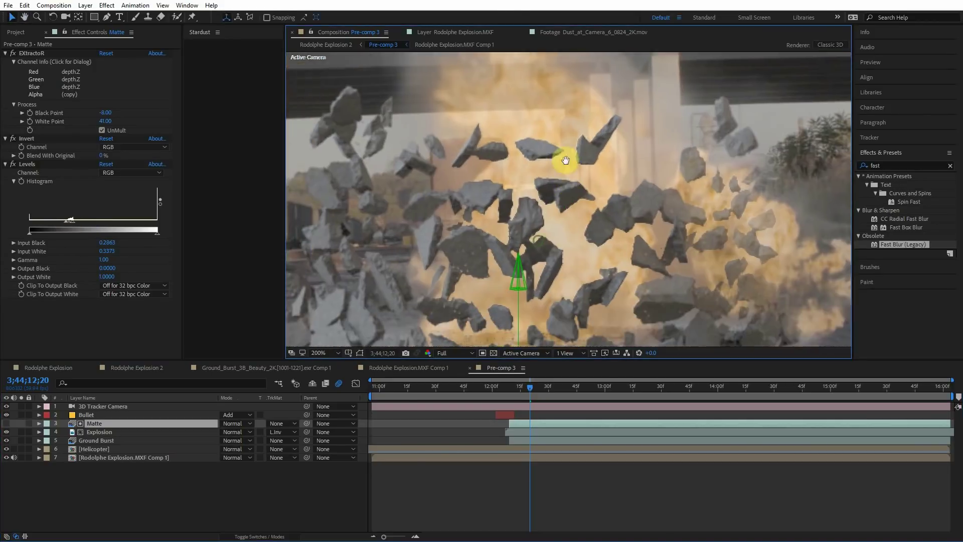
- Apply Fast Blur (Legacy) to the Matte layer with a blurriness of 3
left_click_drag(903, 244, 95, 314)
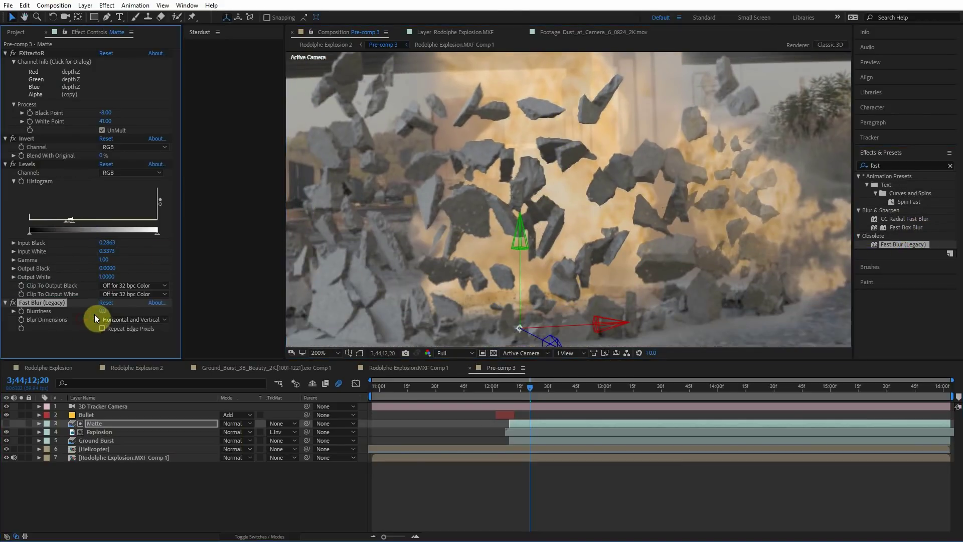
left_click(104, 312)
type("3")
left_click(124, 348)
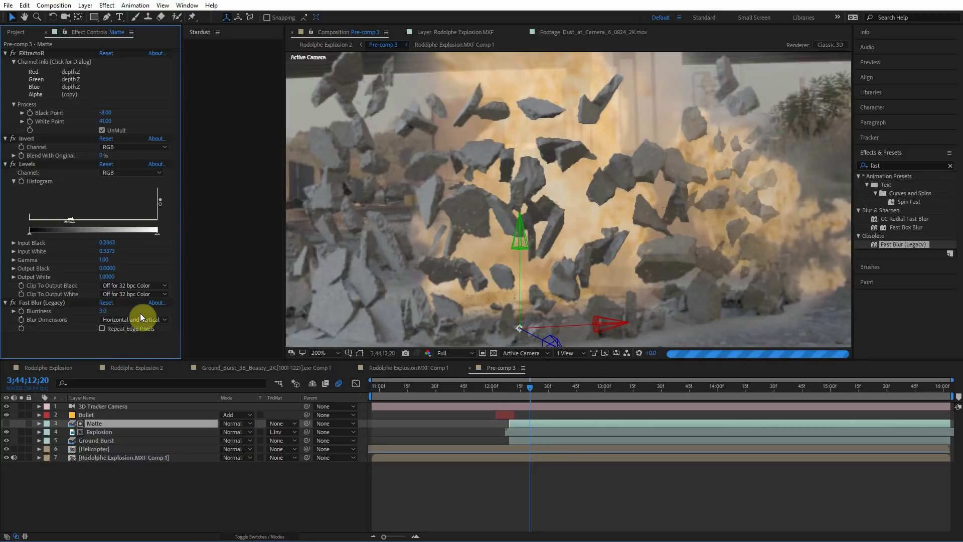
- Set the effect opacity in Fast Blur's compositing options to 35%
double_click(43, 302)
scroll(125, 474, "down", 2)
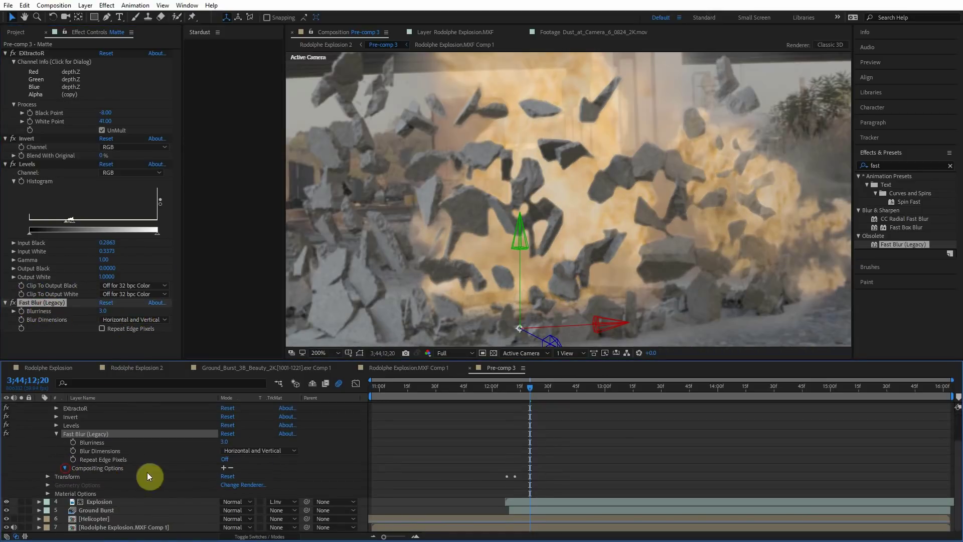
left_click(228, 477)
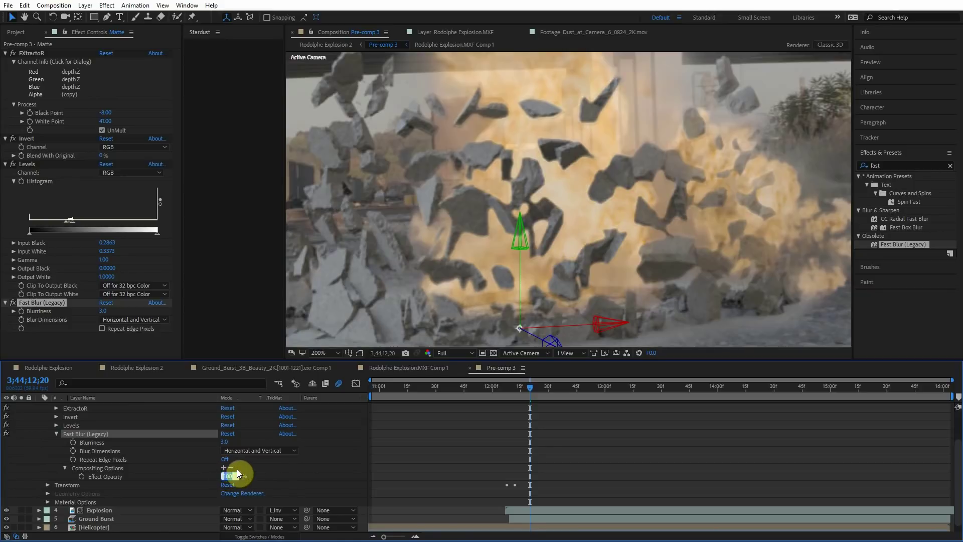
type("35")
key("Return")
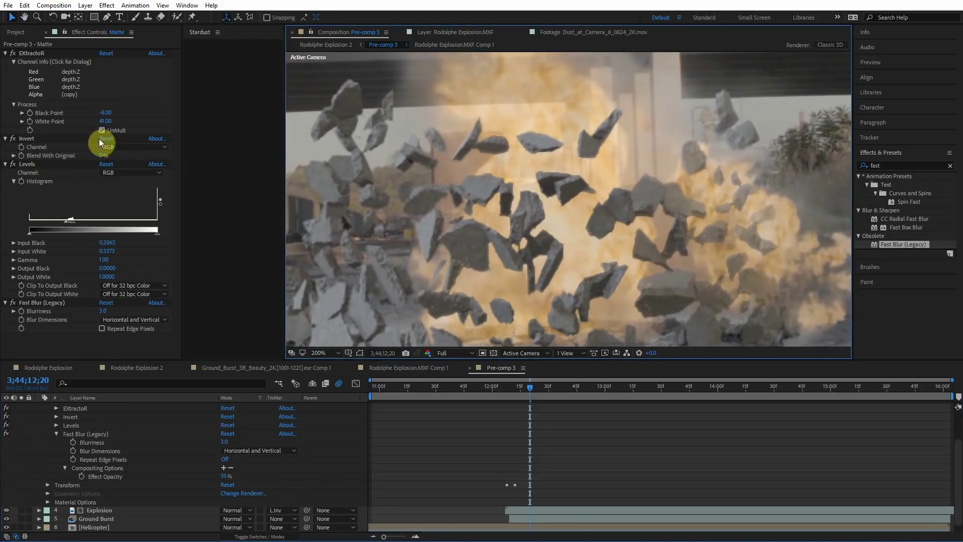
- Compare the debris edges with the Matte layer's Fast Blur switched on and off
left_click(13, 303)
left_click(13, 303)
left_click(13, 303)
left_click(13, 303)
left_click(13, 303)
left_click(13, 303)
- Collapse the Matte layer's properties and inspect the blended fire and debris at frame 3;44;12;19, close up and from afar
scroll(560, 206, "down", 1)
mouse_move(526, 394)
left_mouse_down()
mouse_move(518, 394)
mouse_move(528, 393)
left_mouse_up()
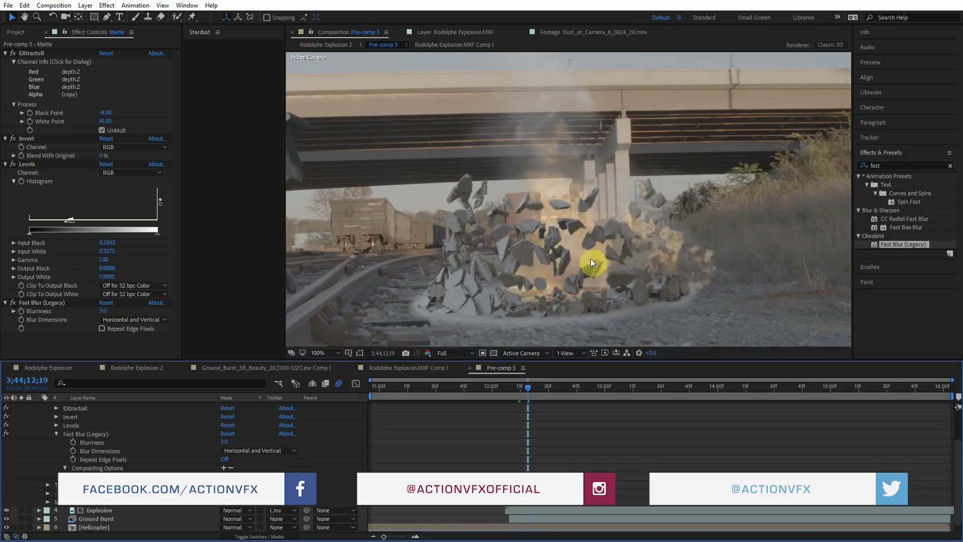
scroll(39, 450, "up", 2)
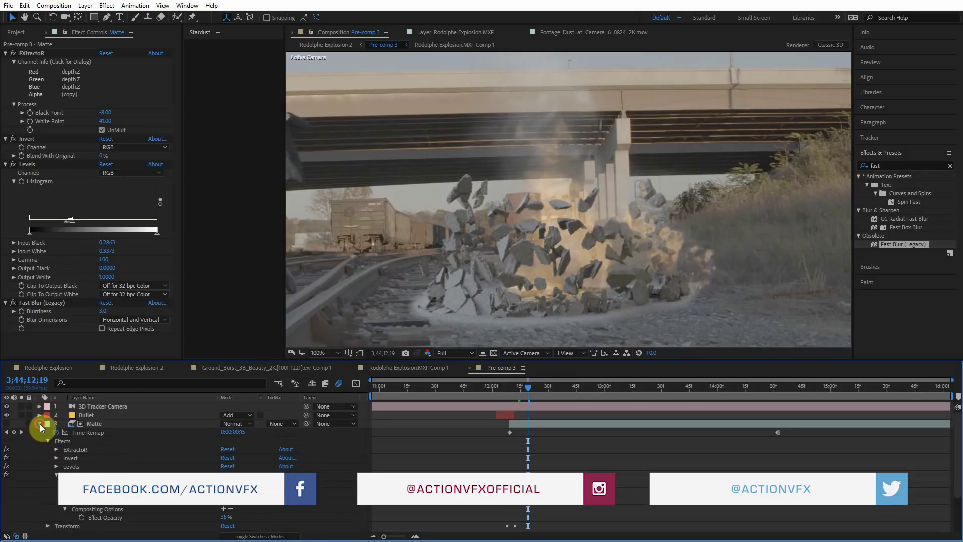
left_click(39, 424)
left_click(101, 432)
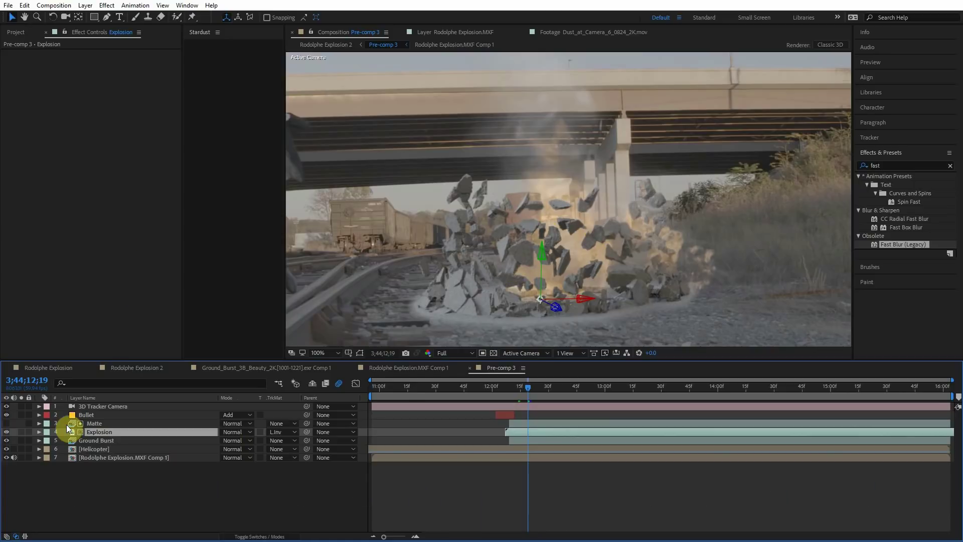
left_click(88, 424)
scroll(567, 251, "up", 1)
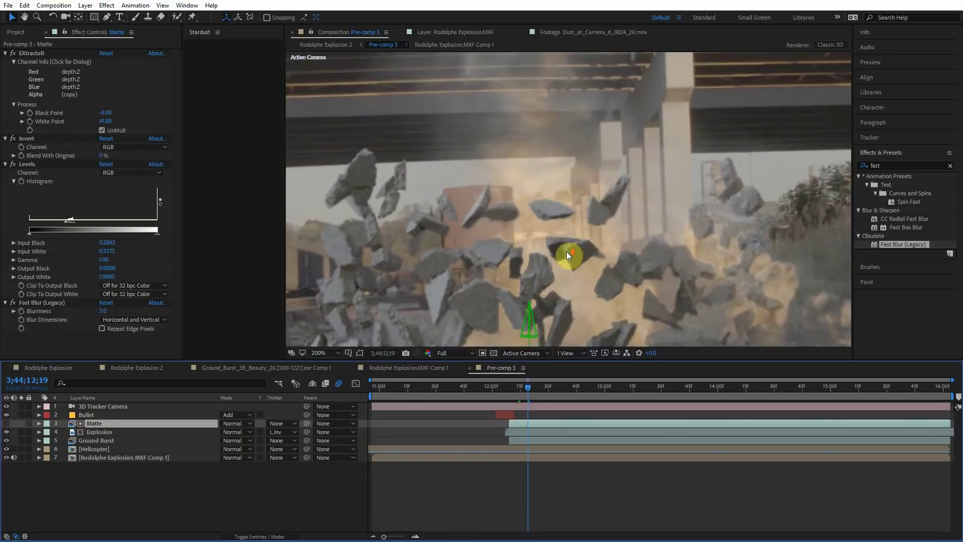
left_click_drag(567, 252, 543, 193)
scroll(543, 193, "down", 1)
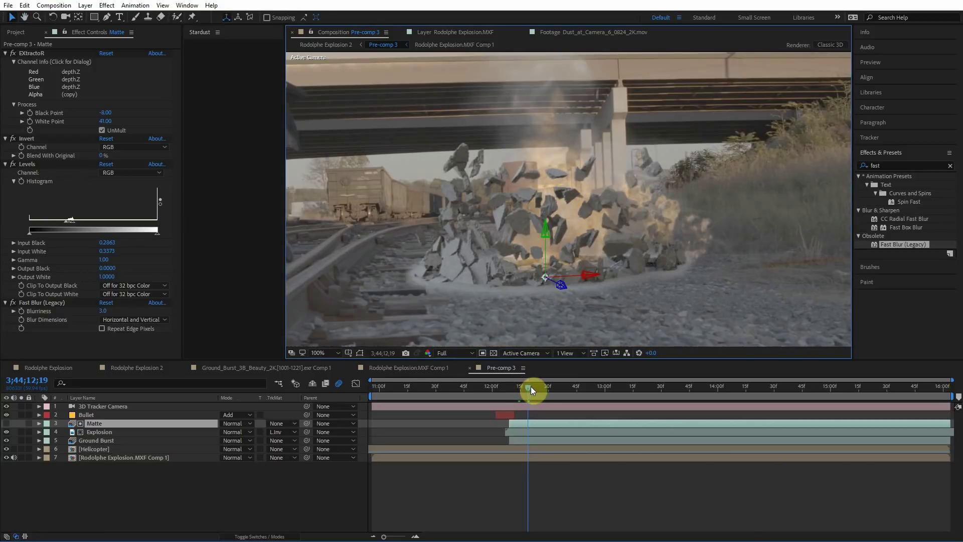
- Review the whole explosion at frames 3;44;12;34 and 3;44;12;31, and select the Explosion layer
left_click_drag(529, 384, 556, 389)
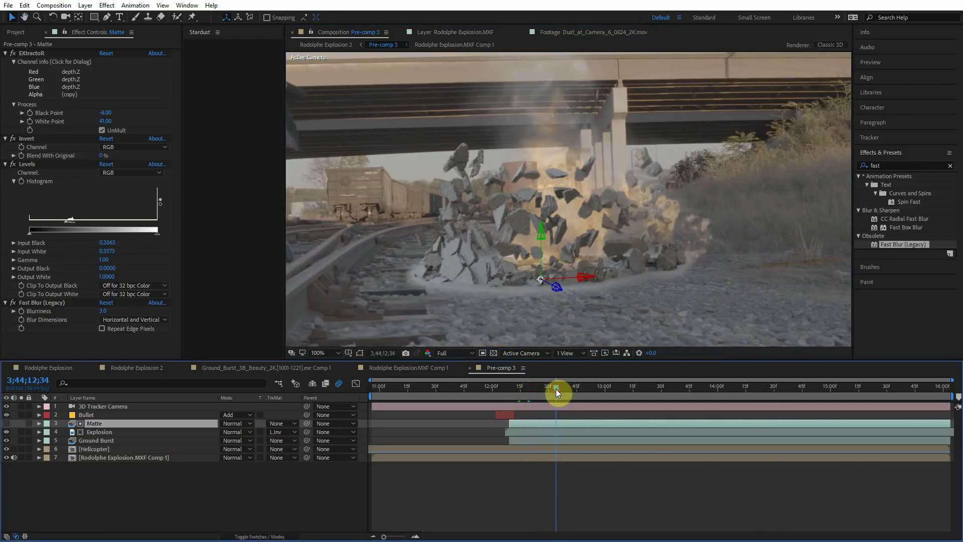
scroll(416, 195, "down", 1)
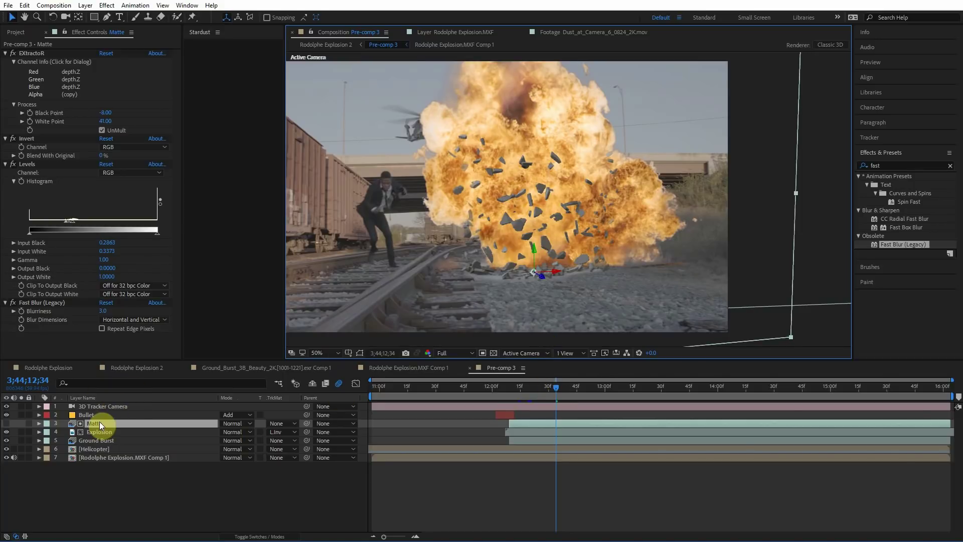
left_click(551, 392)
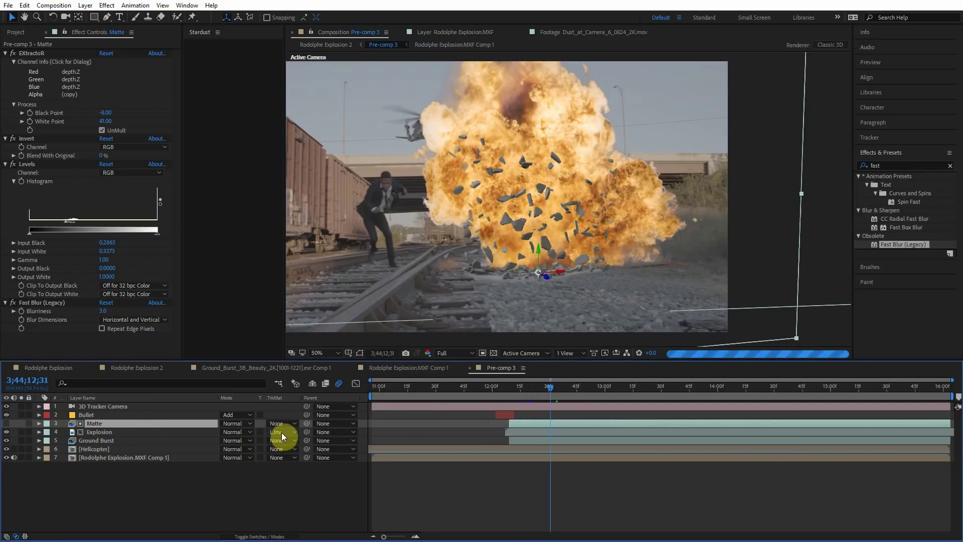
left_click(101, 432)
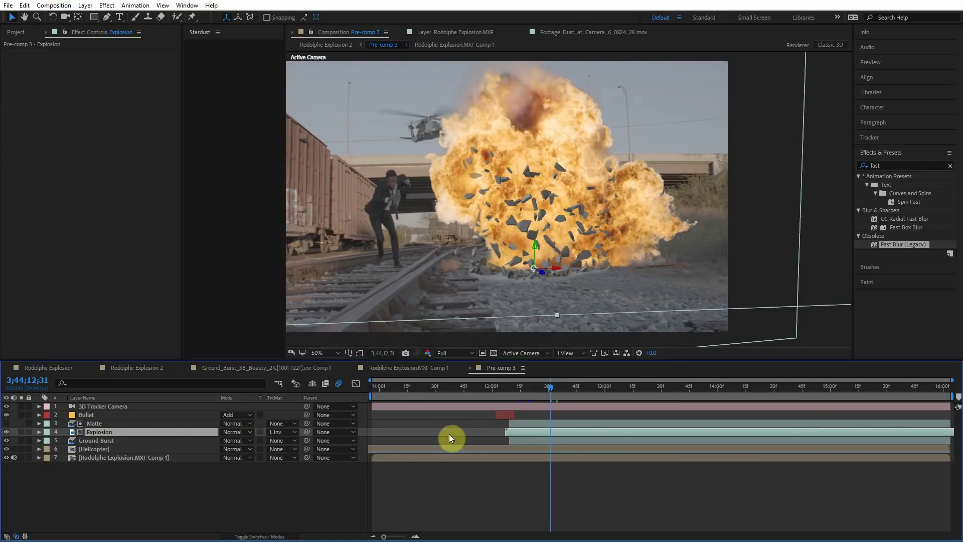
- Keyframe the Matte layer's opacity from 100% at 3;44;12;22 down to 0% at 3;44;12;36
left_click(535, 391)
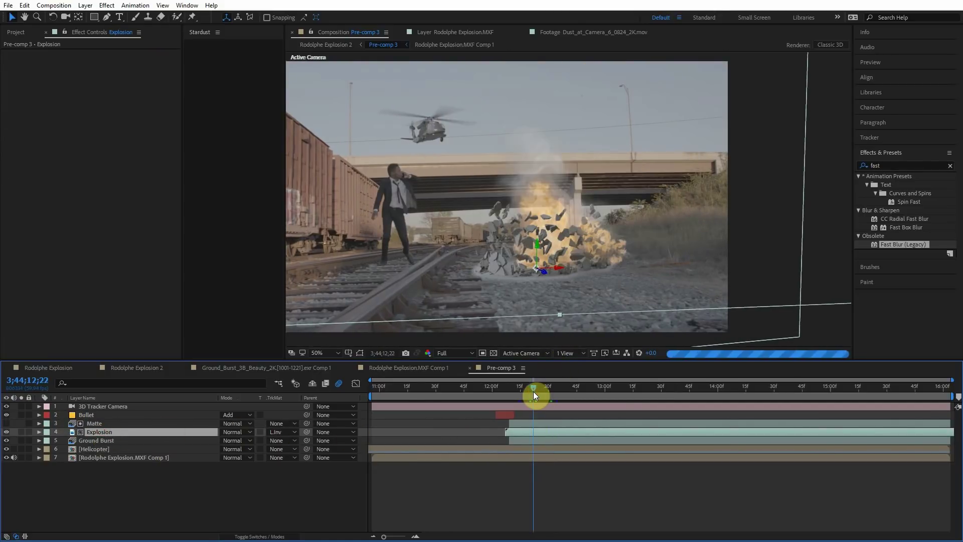
left_click(91, 423)
key("t")
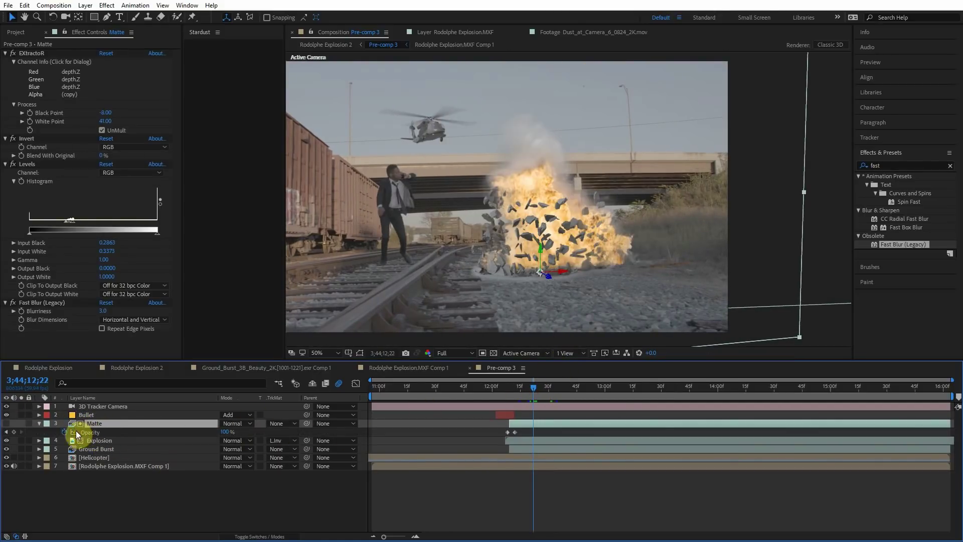
left_click(14, 432)
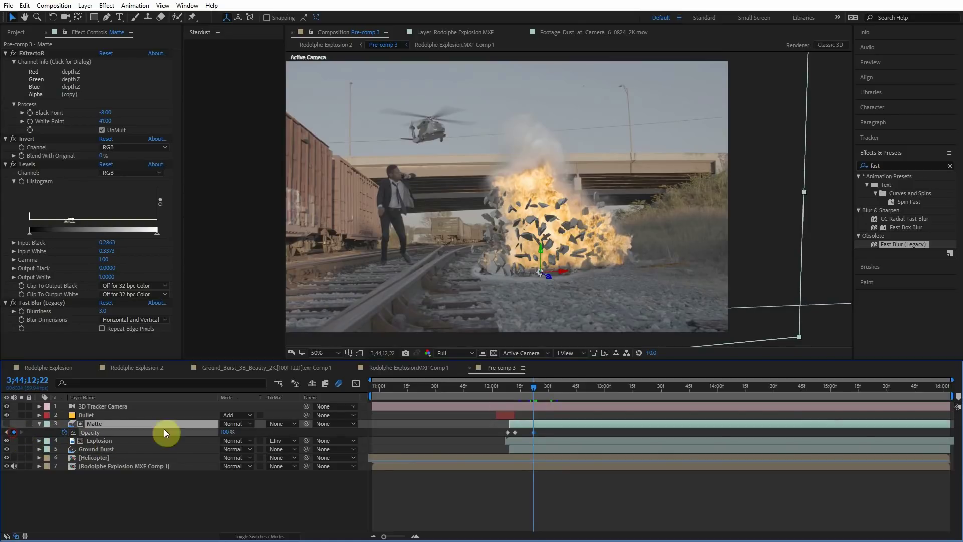
left_click_drag(540, 386, 560, 394)
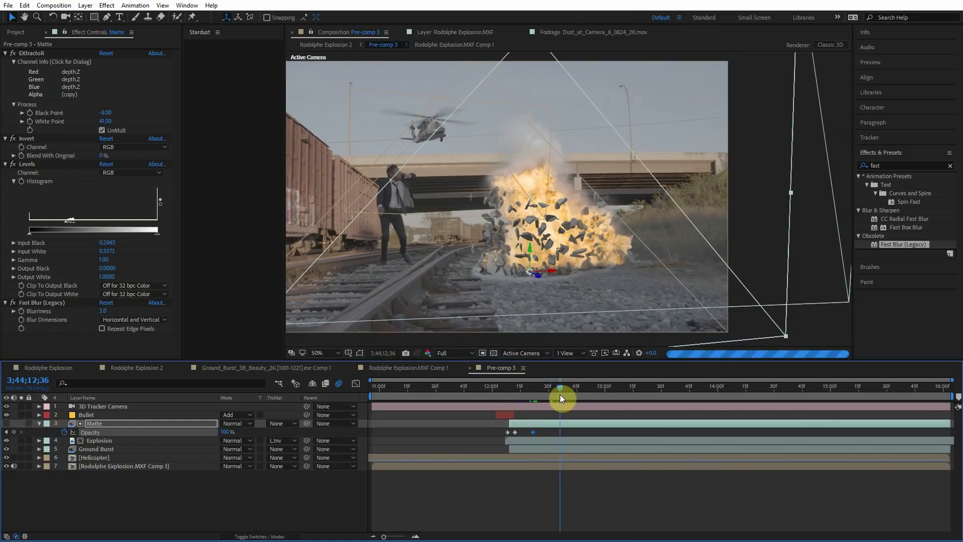
left_click_drag(223, 432, 7, 430)
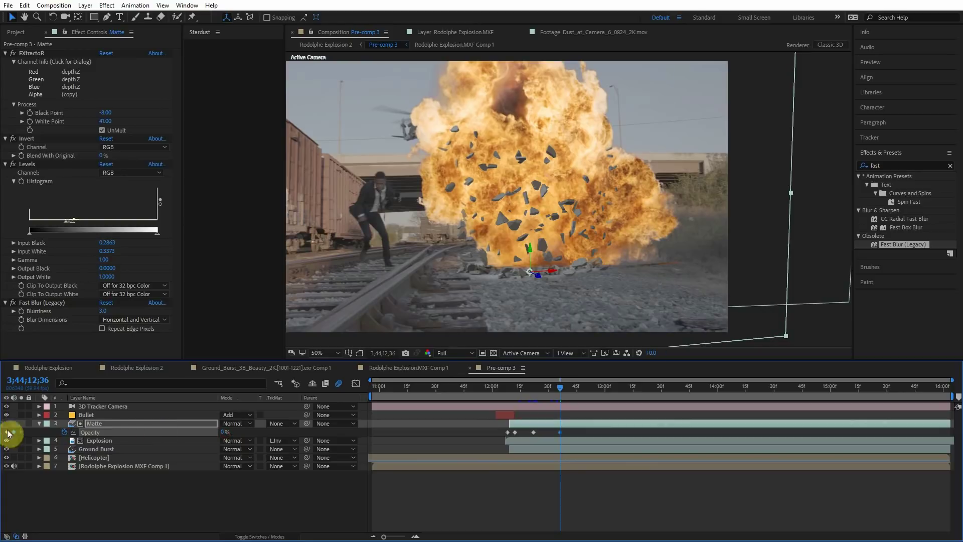
- Preview the explosion and step through frames 3;44;12;22 to 3;44;12;30 to check how the debris fades into the fire
left_click(871, 62)
left_click(904, 76)
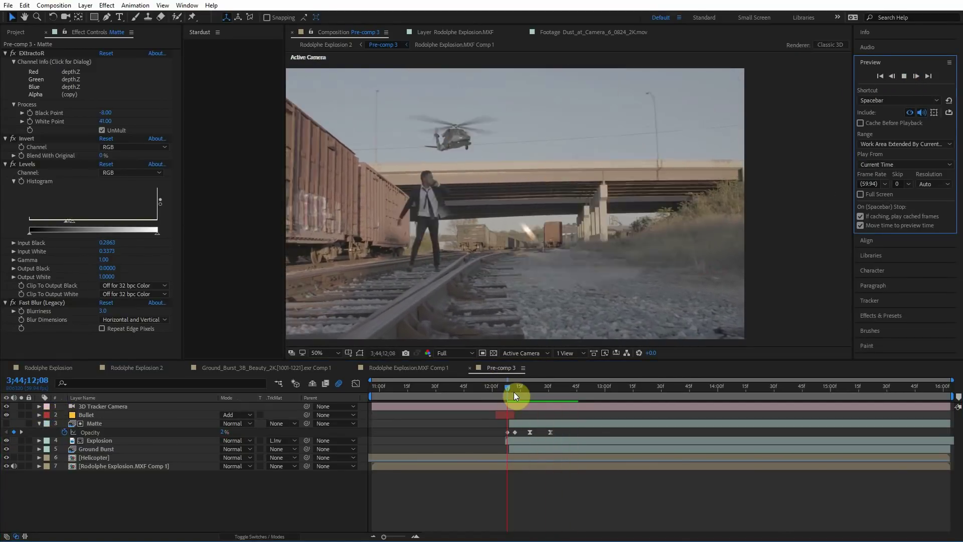
left_click_drag(514, 394, 549, 377)
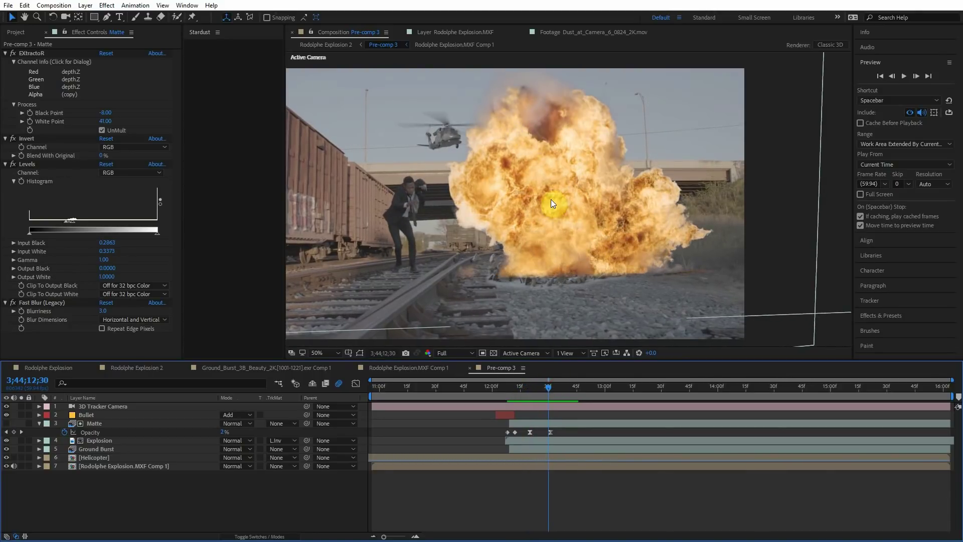
left_click_drag(520, 394, 542, 387)
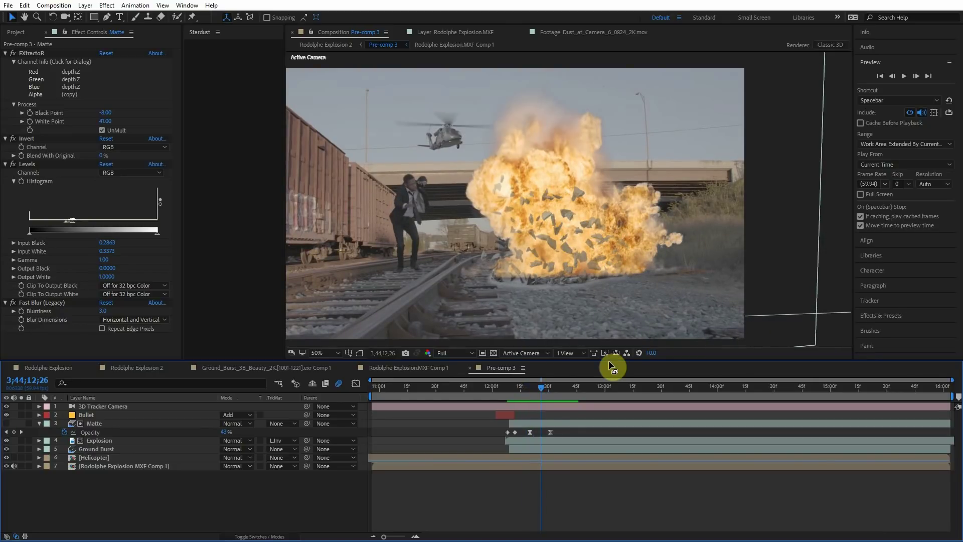
left_click_drag(523, 394, 540, 391)
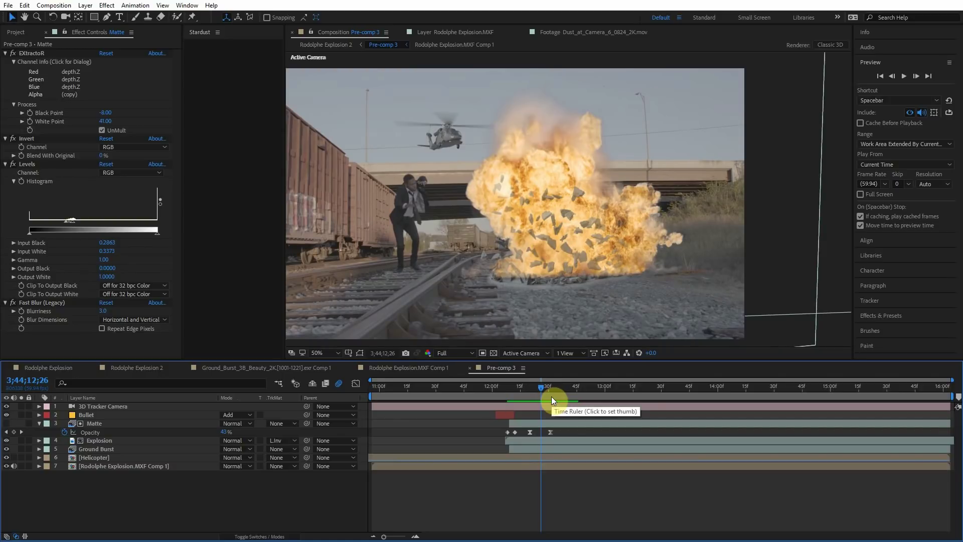
mouse_move(552, 396)
left_mouse_down()
mouse_move(533, 396)
mouse_move(544, 396)
left_mouse_up()
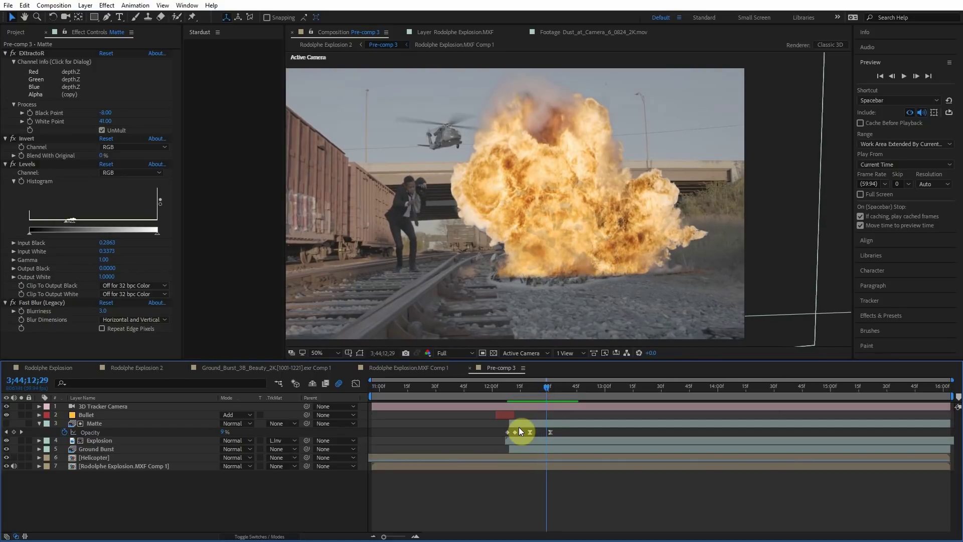
left_click(531, 392)
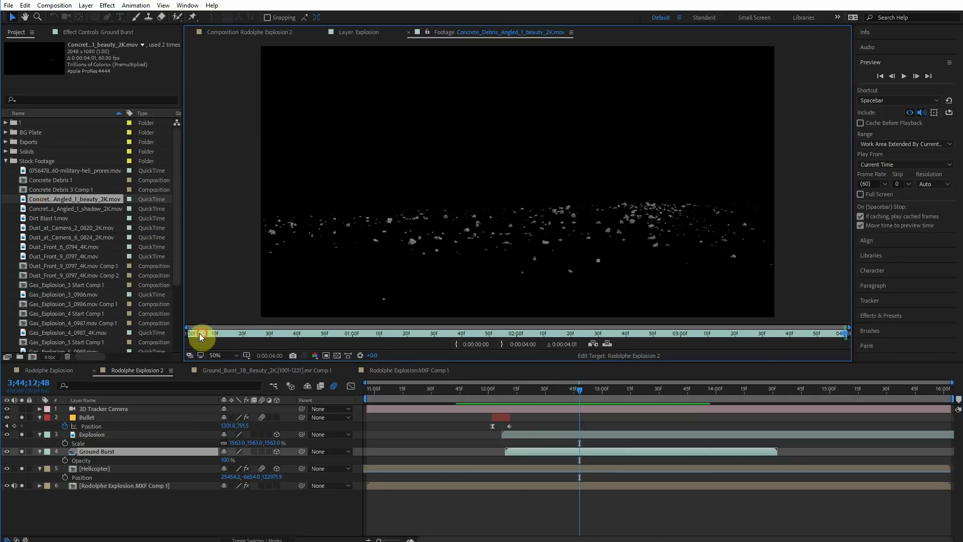
- Add Concrete_Debris_Angled_1_beauty_2K.mov above the Explosion layer in Rodolphe Explosion 2 and make it a 3D layer
left_click_drag(200, 334, 114, 426)
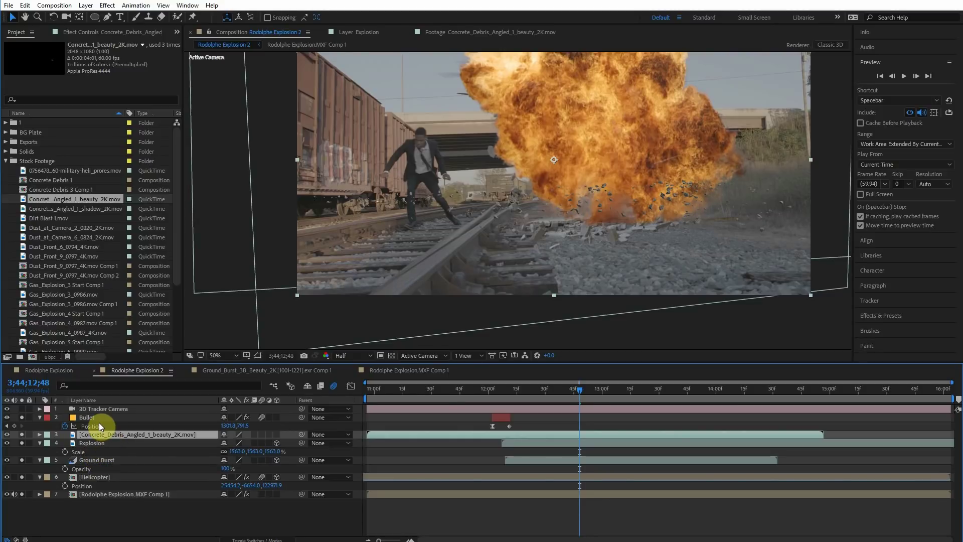
left_click(41, 442)
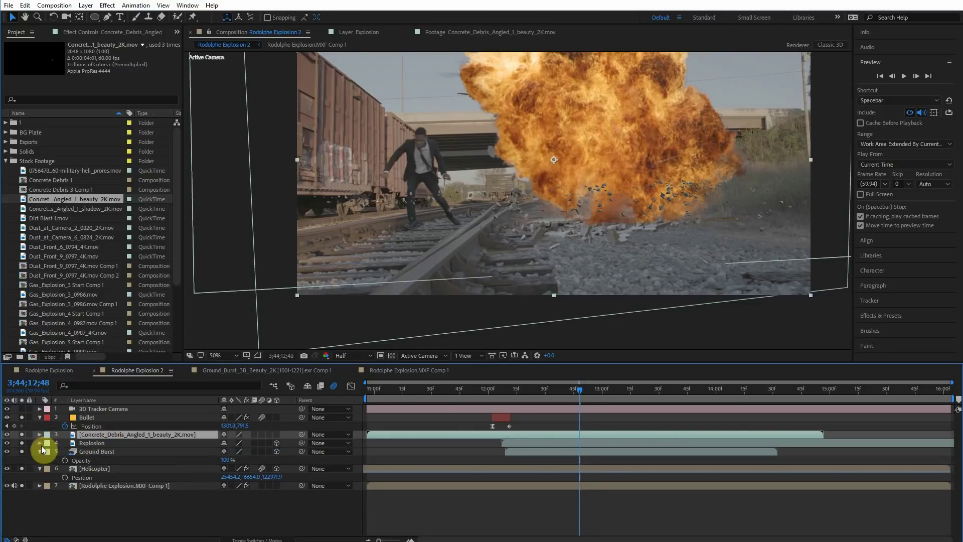
left_click(98, 440)
left_click(273, 435)
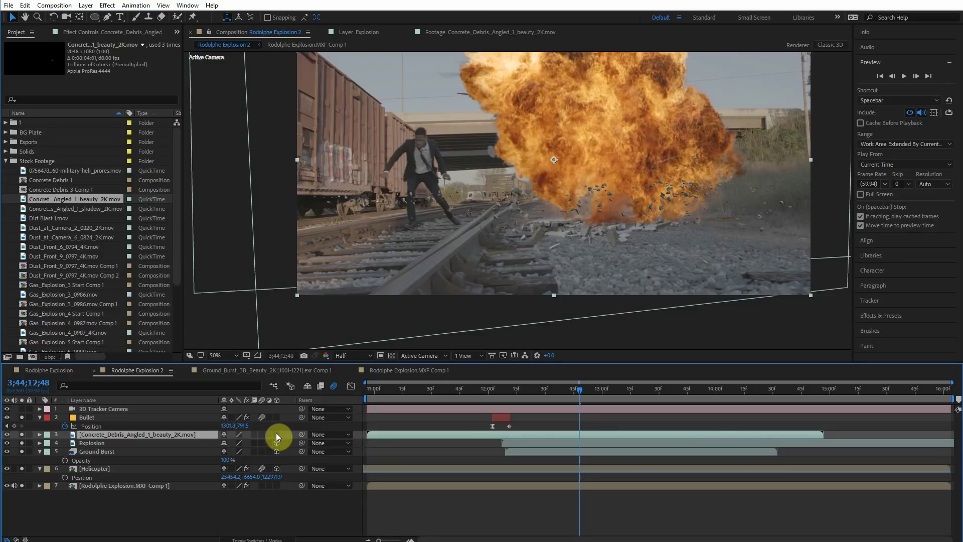
left_click(277, 434)
- Copy the Ground Burst layer's position onto the concrete debris layer
left_click(106, 451)
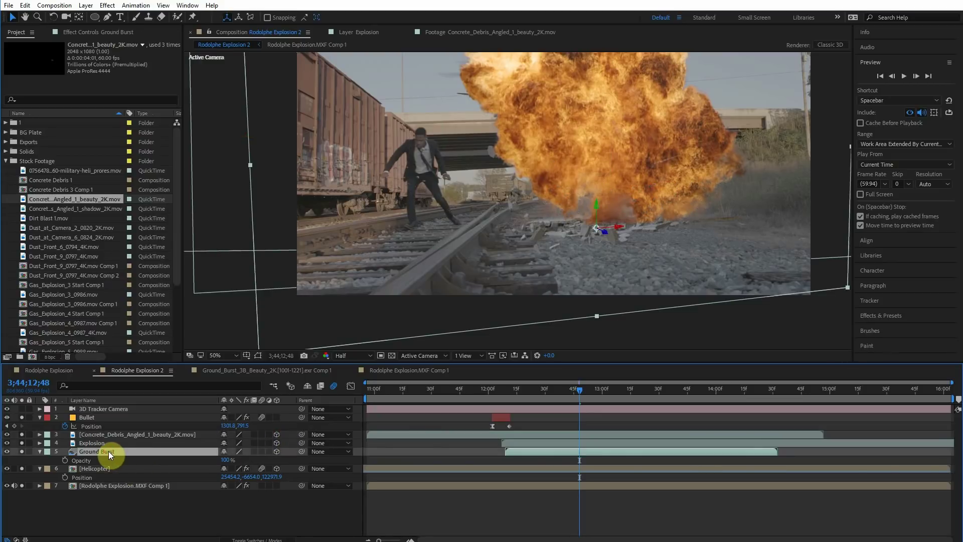
key("p")
left_click(90, 459)
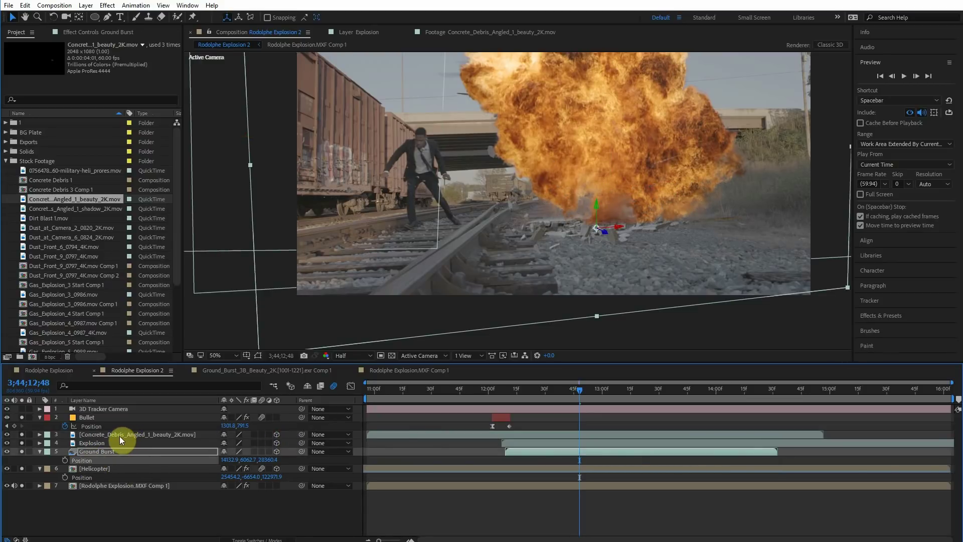
left_click(119, 435)
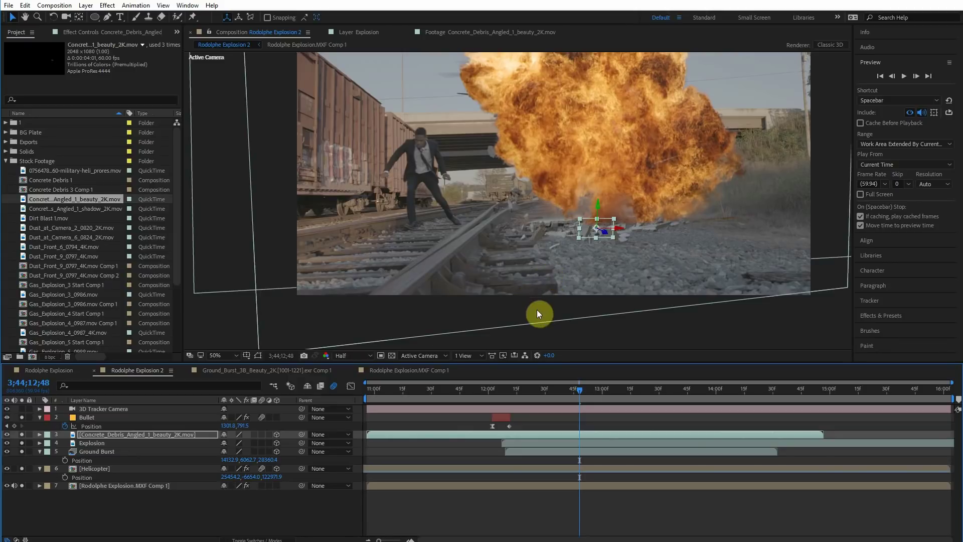
- Scale the concrete debris layer to 1582% and slide it in time to start just before 3;44;12;48
key("s")
left_click_drag(251, 442, 323, 436)
left_click_drag(511, 436, 719, 437)
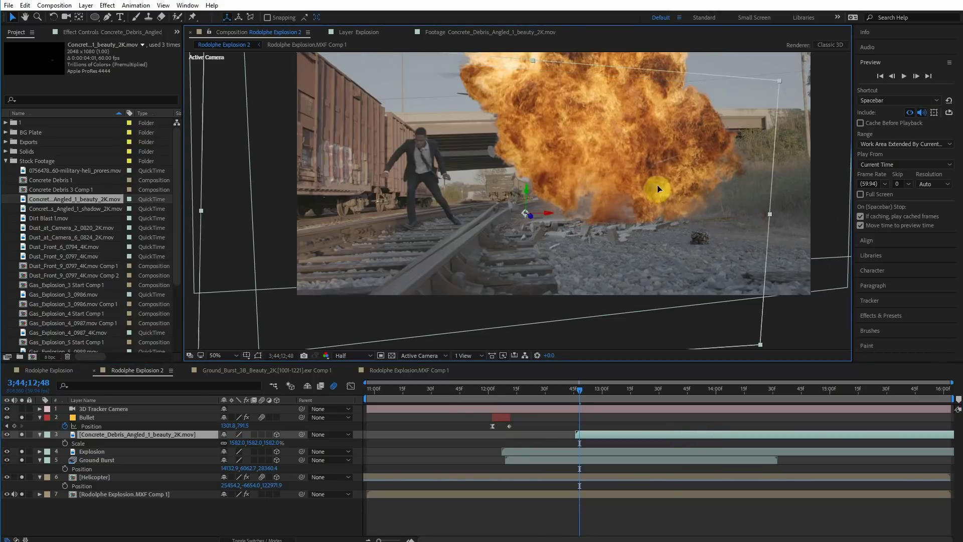
- Set the concrete debris layer's anchor point to 1629, 599, 0 and flip the layer horizontally
key("a")
left_click_drag(224, 444, 523, 447)
mouse_move(243, 443)
left_mouse_down()
mouse_move(269, 440)
mouse_move(235, 440)
left_mouse_up()
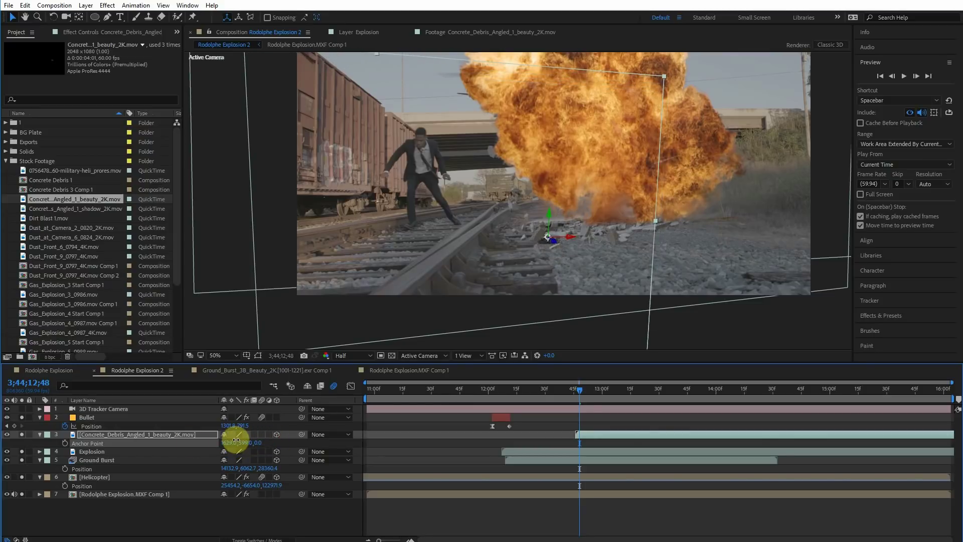
right_click(610, 226)
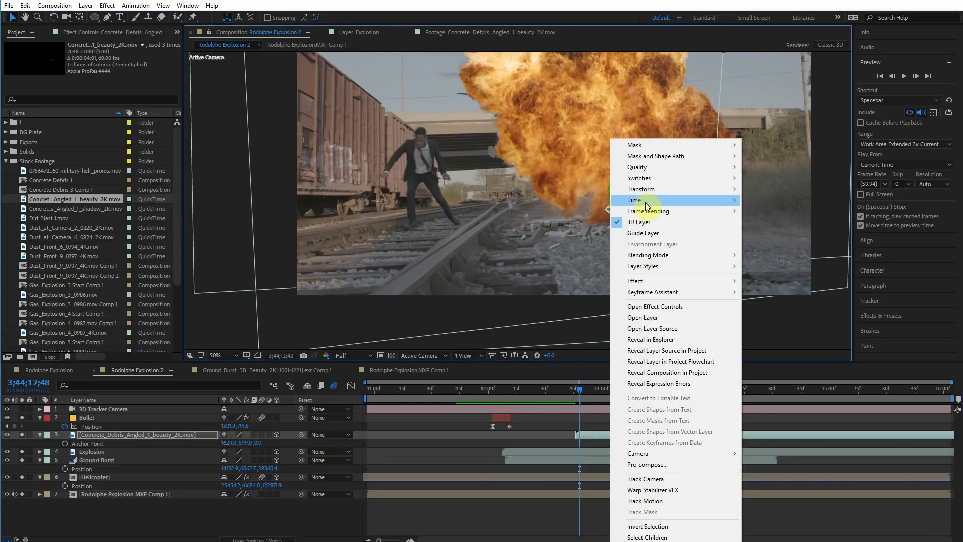
mouse_move(649, 191)
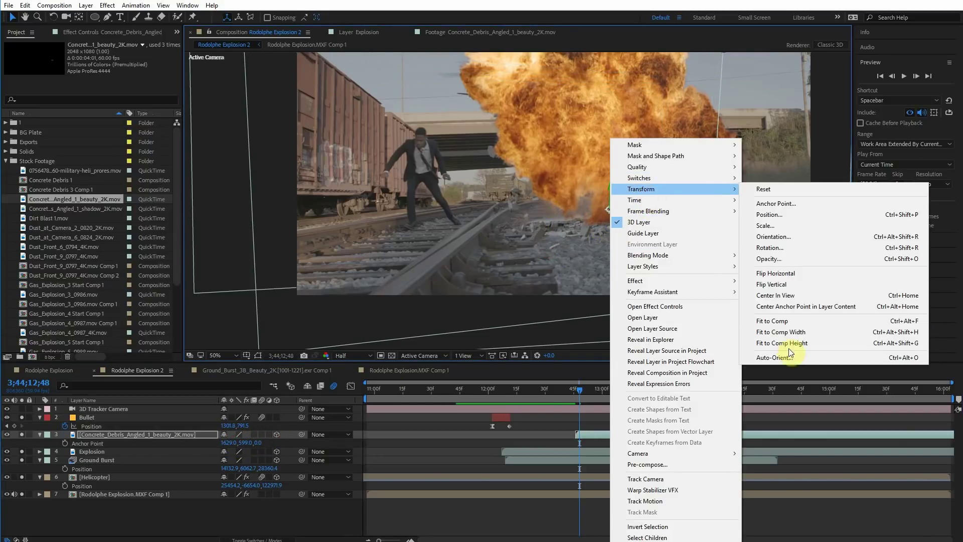
left_click(784, 274)
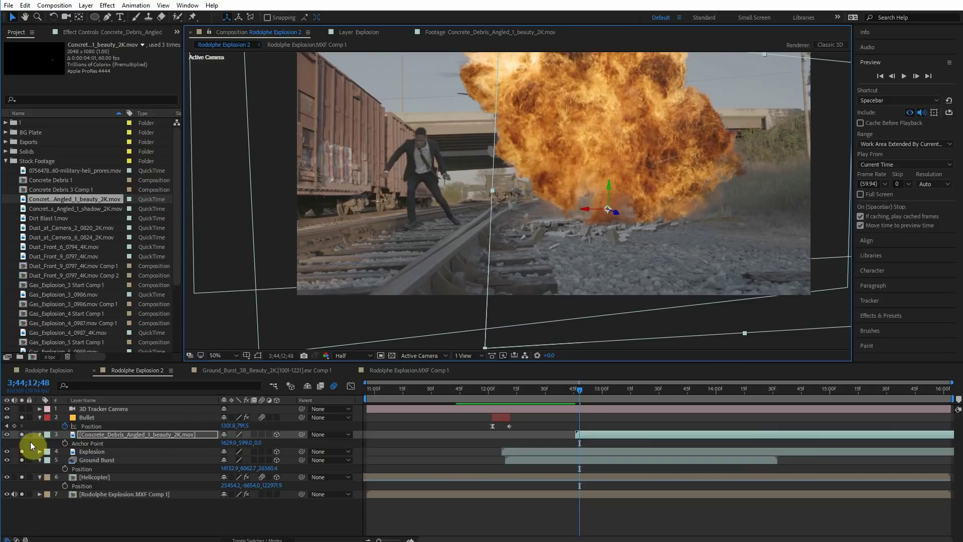
- Adjust the concrete debris layer's rotation over the burst and shift its start earlier to about 3;44;12;19
key("w")
left_click_drag(609, 185, 597, 223)
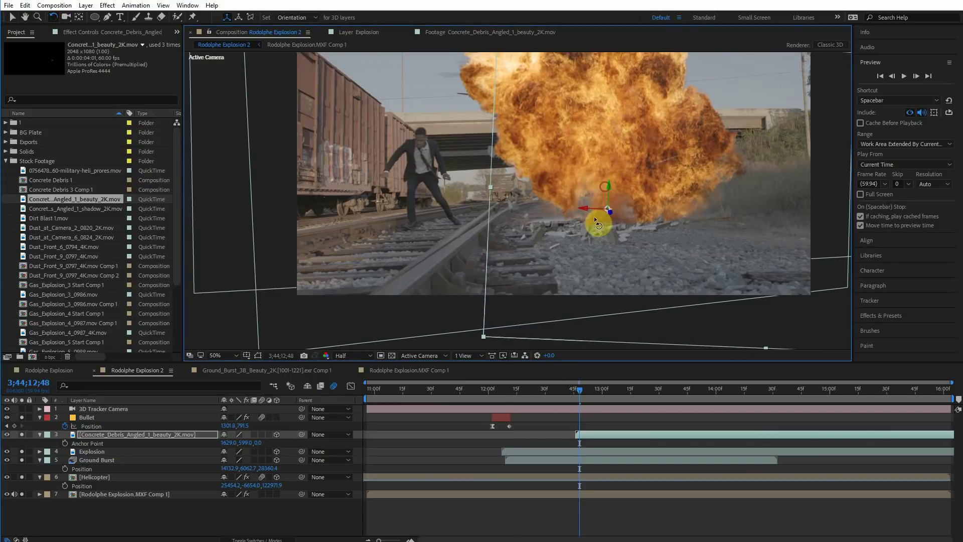
key("ctrl+z")
left_click_drag(591, 440, 538, 437)
left_click(13, 16)
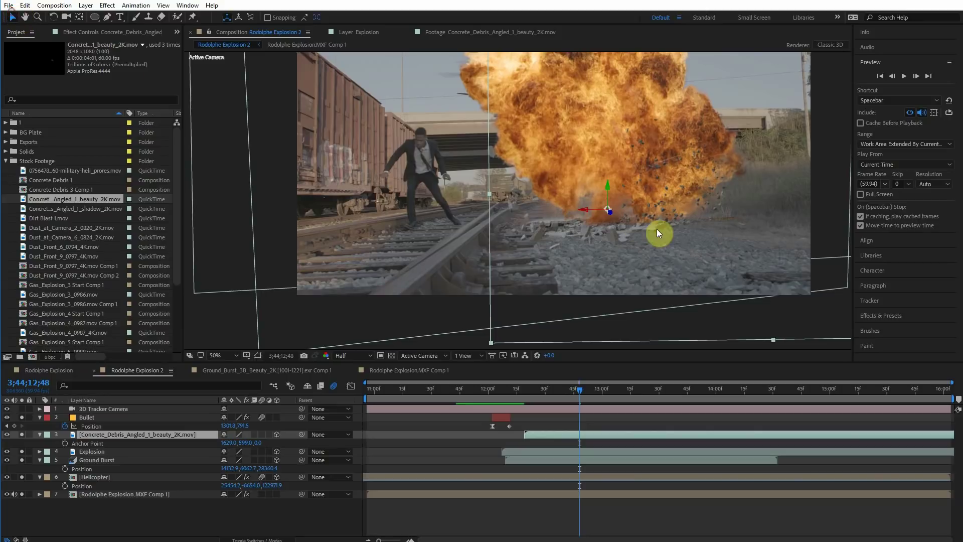
- Nudge the debris over the ground burst and slide its layer to start at about 3;44;12;10
left_click_drag(610, 210, 962, 482)
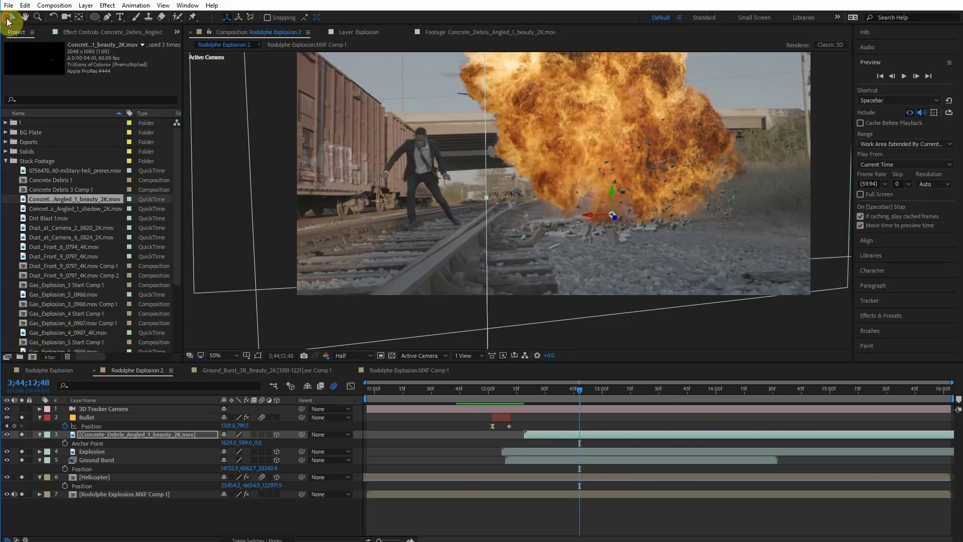
left_click_drag(704, 266, 686, 268)
left_click_drag(576, 391, 536, 392)
left_click_drag(550, 437, 533, 437)
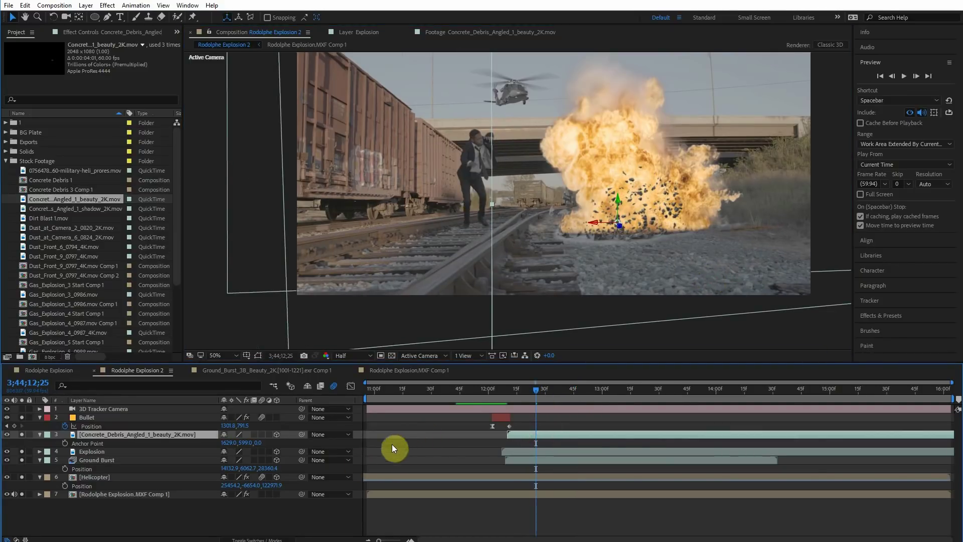
- Enlarge the mirrored concrete debris layer to a scale of -2721, 2721, 2721%
key("s")
left_click_drag(262, 441, 813, 440)
left_click(643, 208)
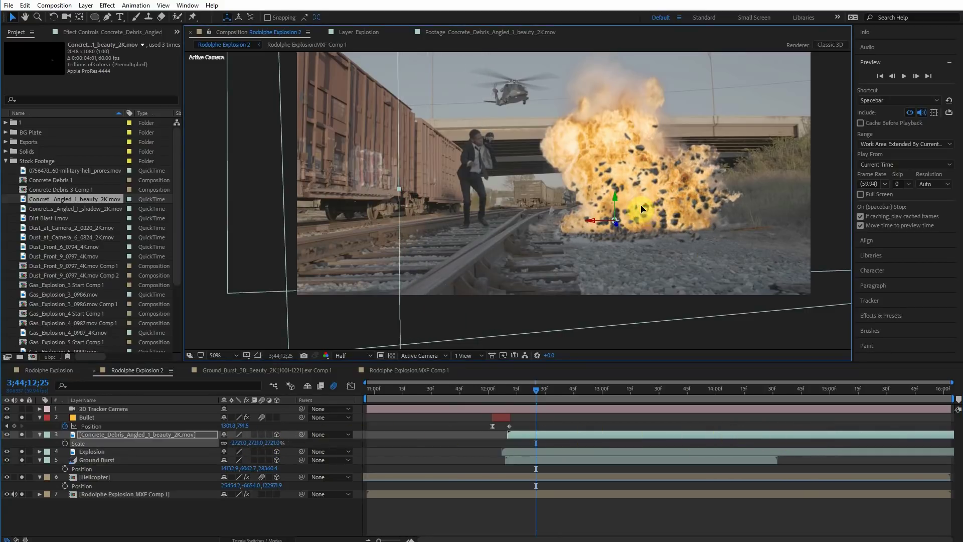
- Keyframe the concrete debris layer's opacity from 0% at 3;44;12;12 to 100% at 3;44;12;21
mouse_move(531, 390)
left_mouse_down()
mouse_move(498, 390)
mouse_move(561, 387)
mouse_move(502, 396)
mouse_move(528, 389)
left_mouse_up()
key("t")
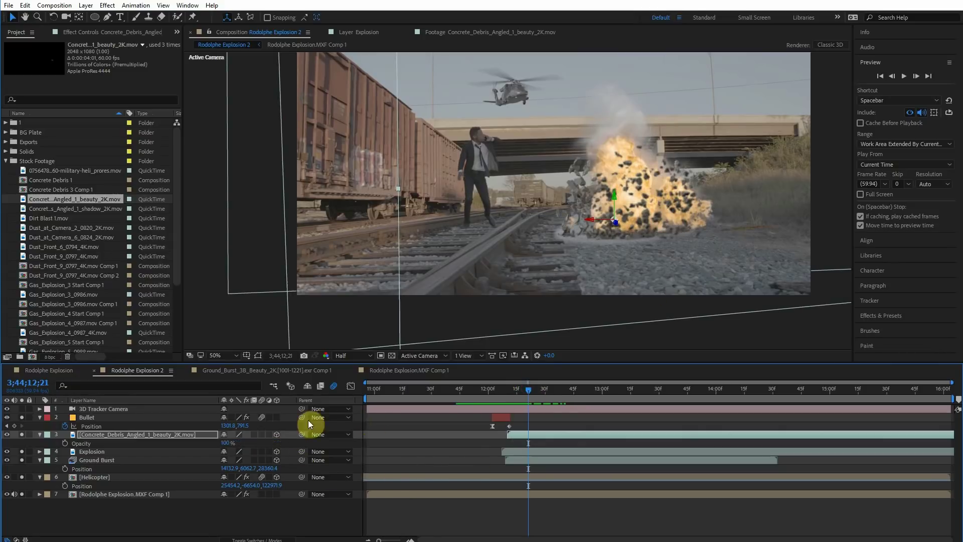
left_click(65, 444)
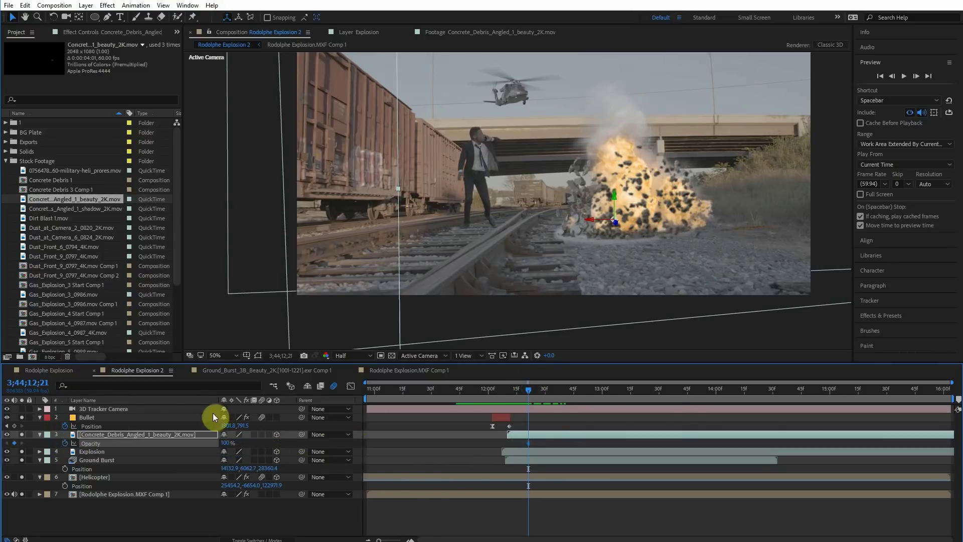
left_click_drag(528, 390, 508, 388)
left_click_drag(225, 443, 113, 437)
left_click_drag(237, 443, 157, 441)
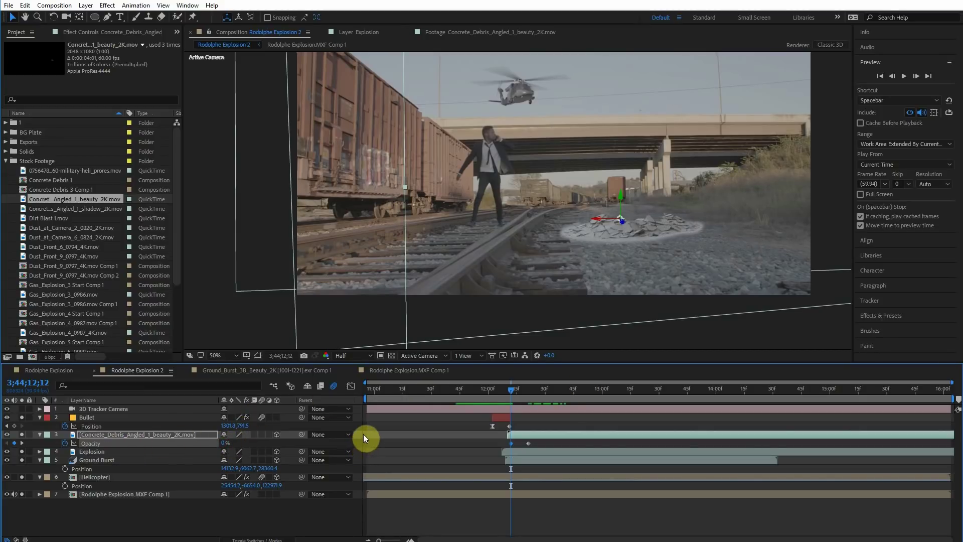
- Preview the explosion with the added debris, inspect its first frames up to 3;44;12;12, and select the Explosion layer
left_click_drag(513, 388, 495, 376)
left_click(905, 77)
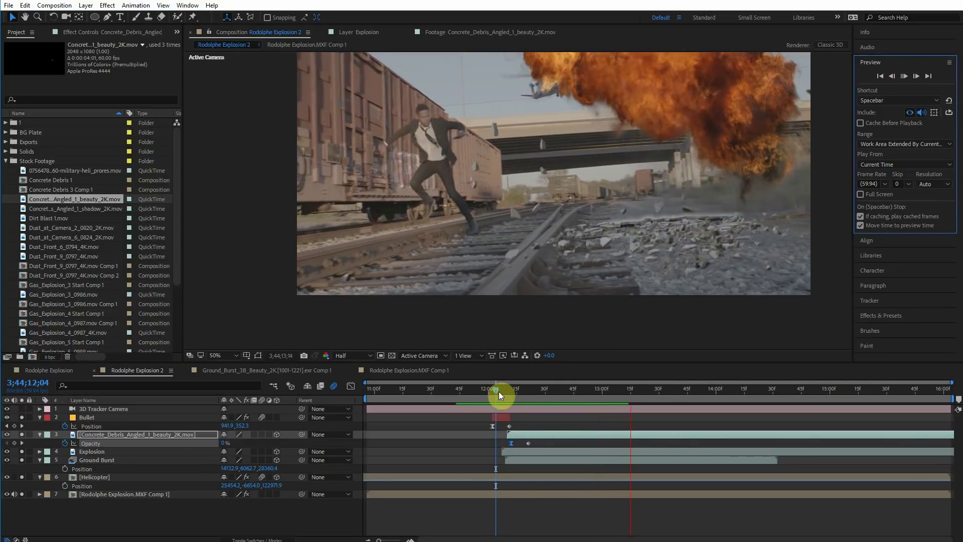
left_click(501, 392)
left_click_drag(502, 392, 550, 357)
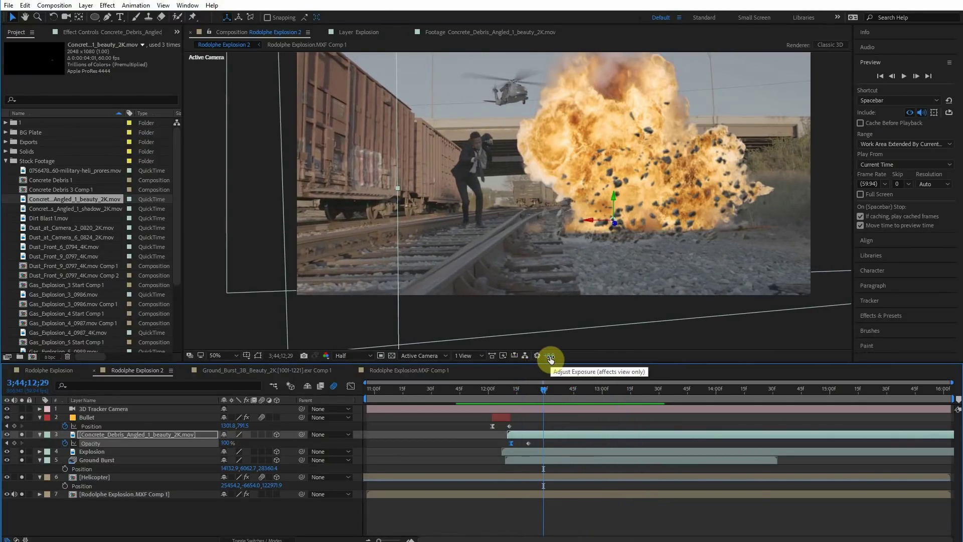
left_click(502, 389)
left_click_drag(502, 389, 506, 389)
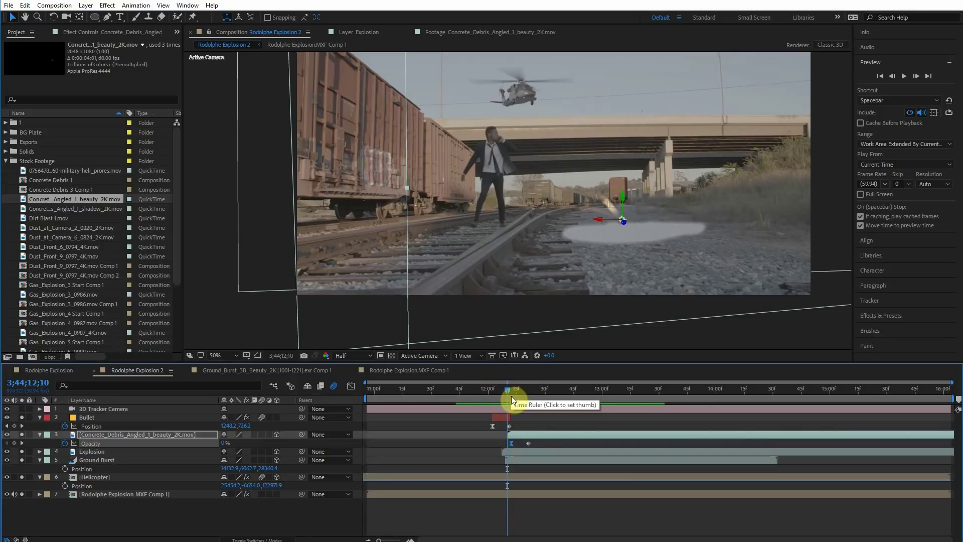
left_click_drag(511, 396, 508, 399)
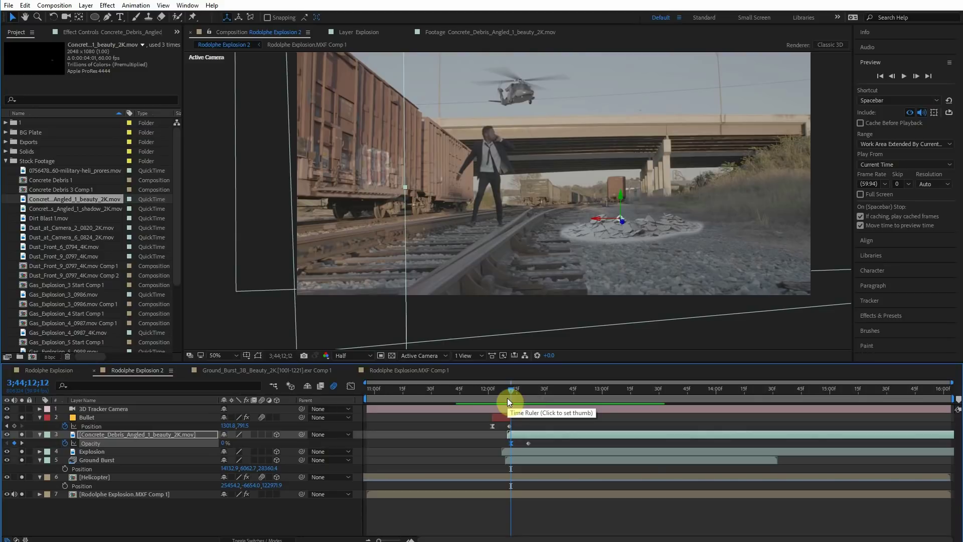
left_click(83, 451)
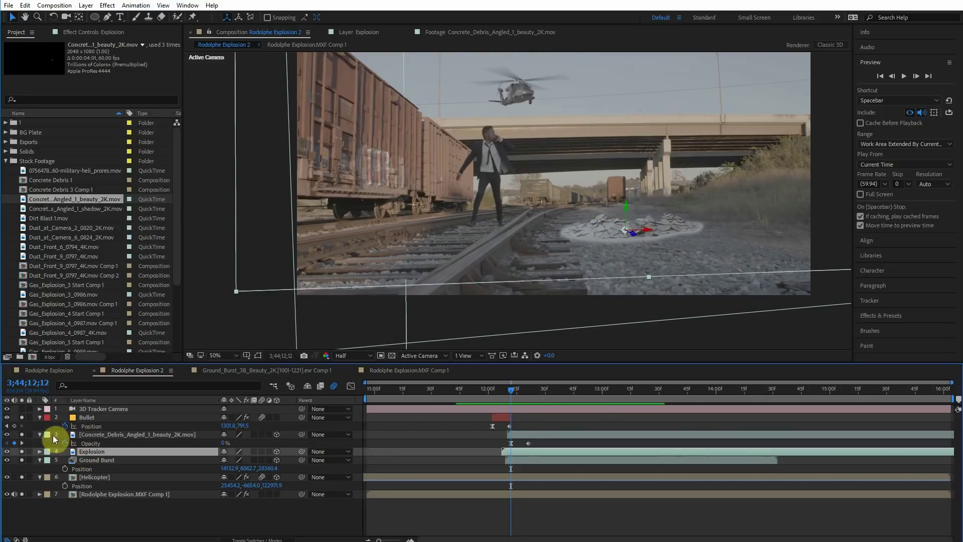
- Keyframe the Ground Burst layer's opacity from 2% at 3;44;12;08 to 100% at 3;44;12;12
left_click(40, 434)
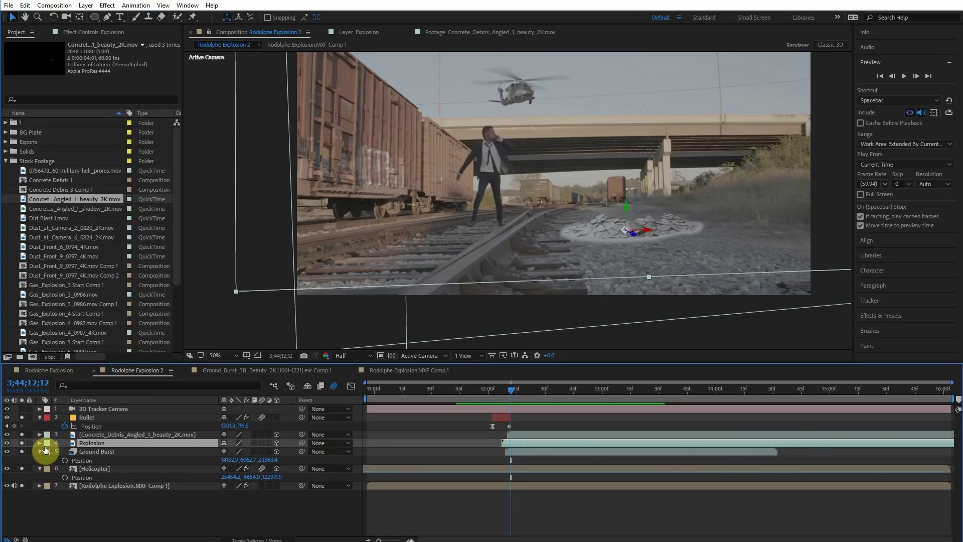
left_click(40, 451)
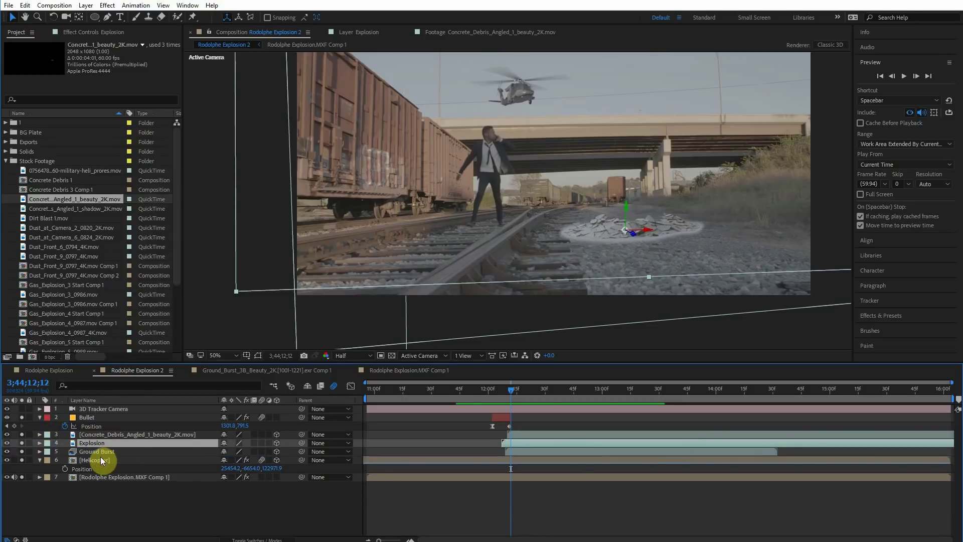
left_click(89, 451)
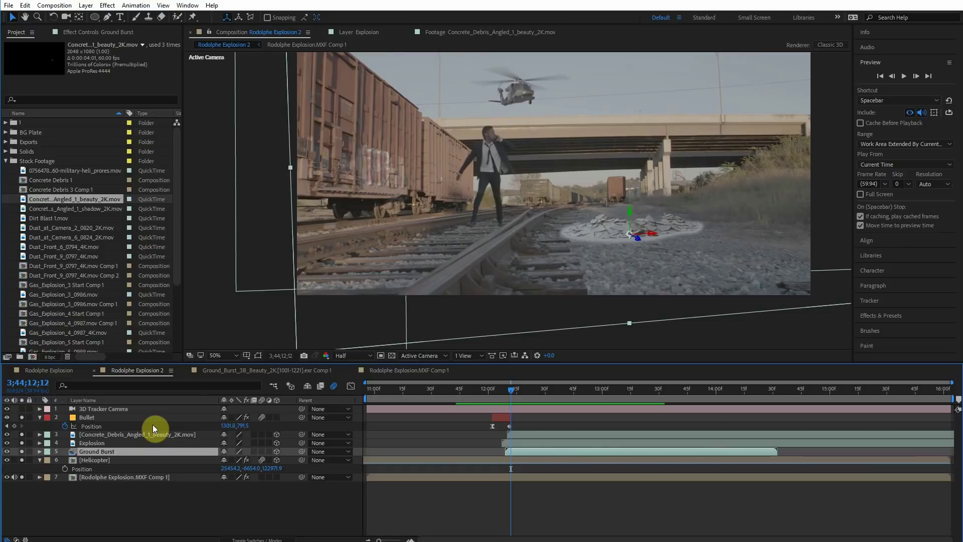
key("t")
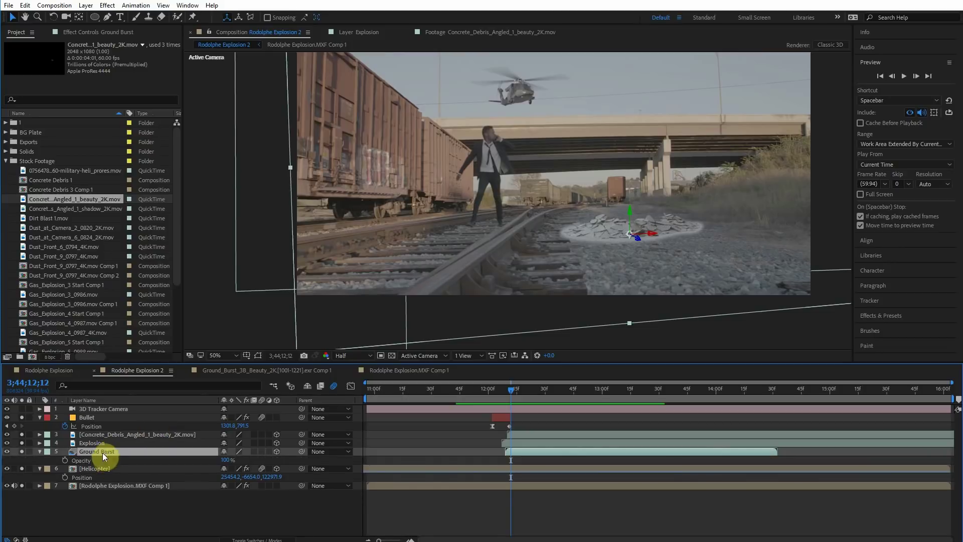
left_click(64, 461)
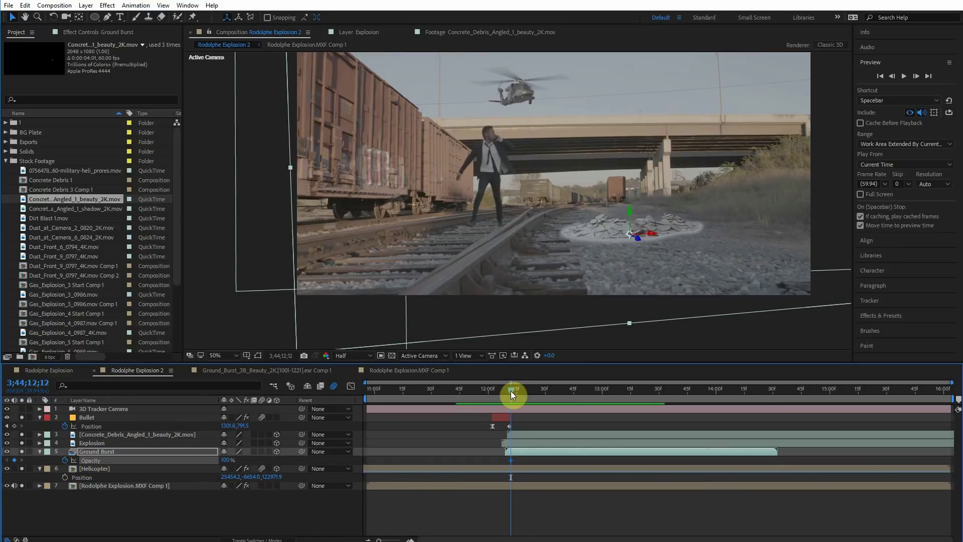
left_click_drag(511, 390, 507, 390)
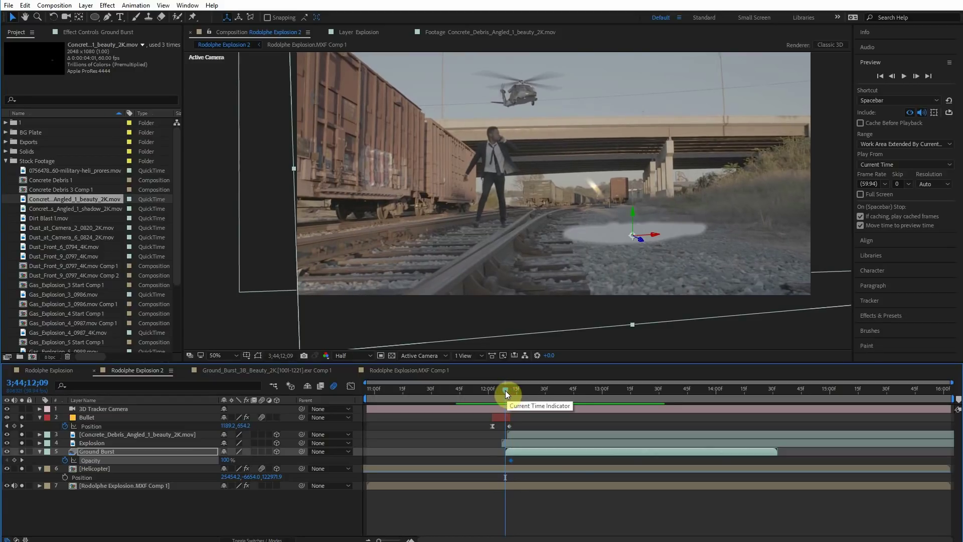
left_click_drag(507, 390, 505, 390)
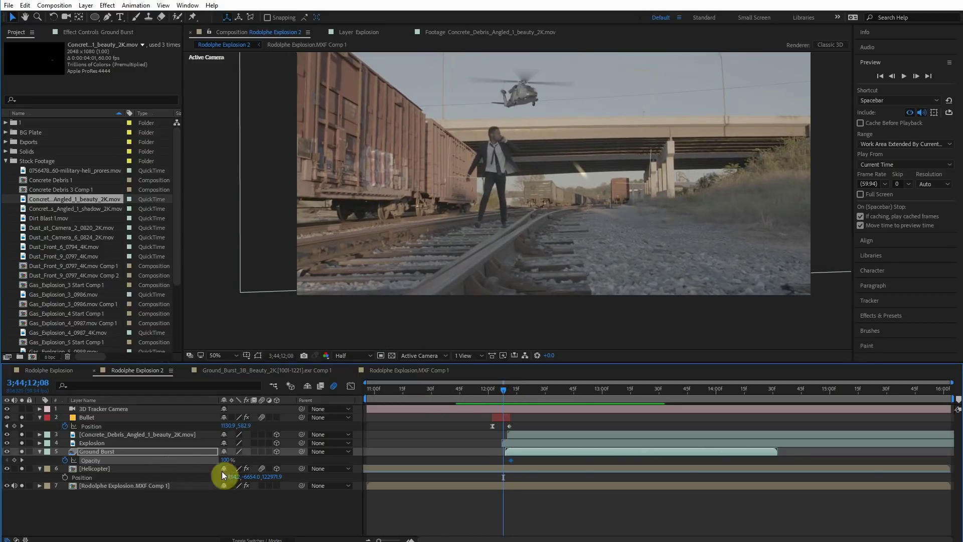
left_click_drag(224, 460, 1, 462)
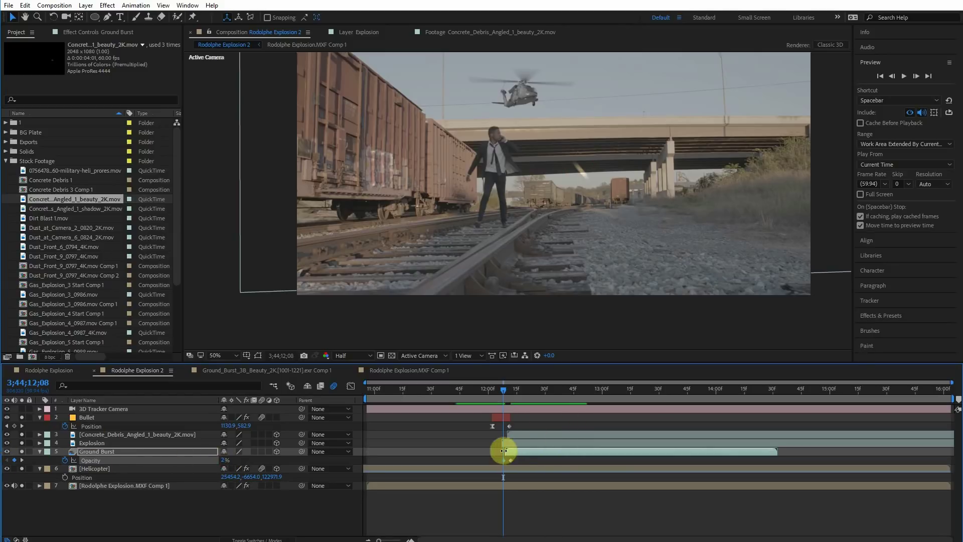
left_click_drag(504, 396, 507, 395)
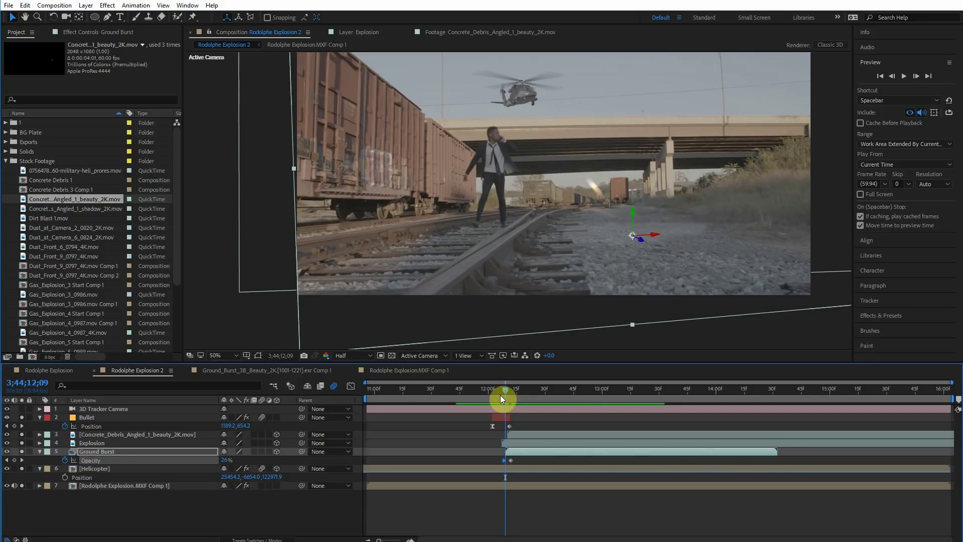
- Preview the shot from 3;44;11;42 and examine how the ground burst, debris and fire blend during the explosion
left_click_drag(501, 396, 454, 393)
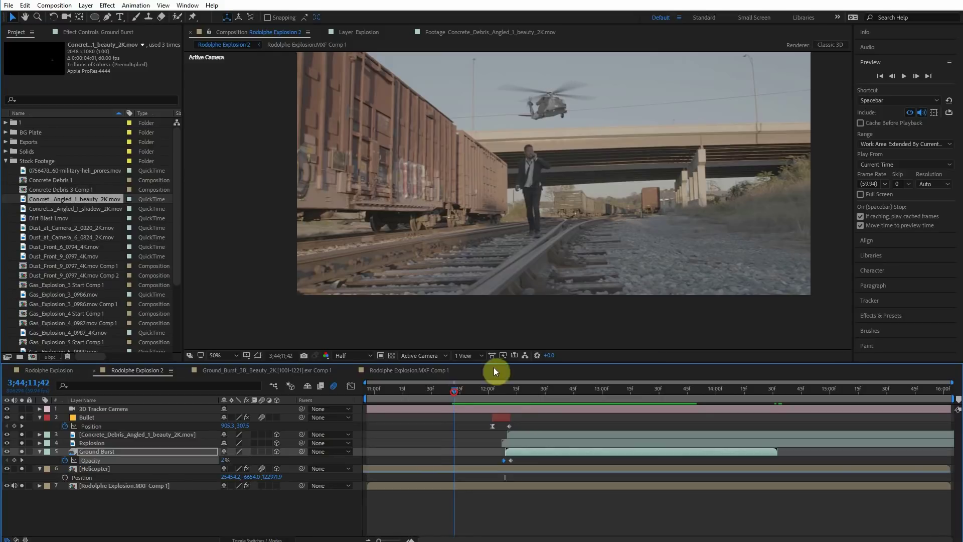
left_click(901, 75)
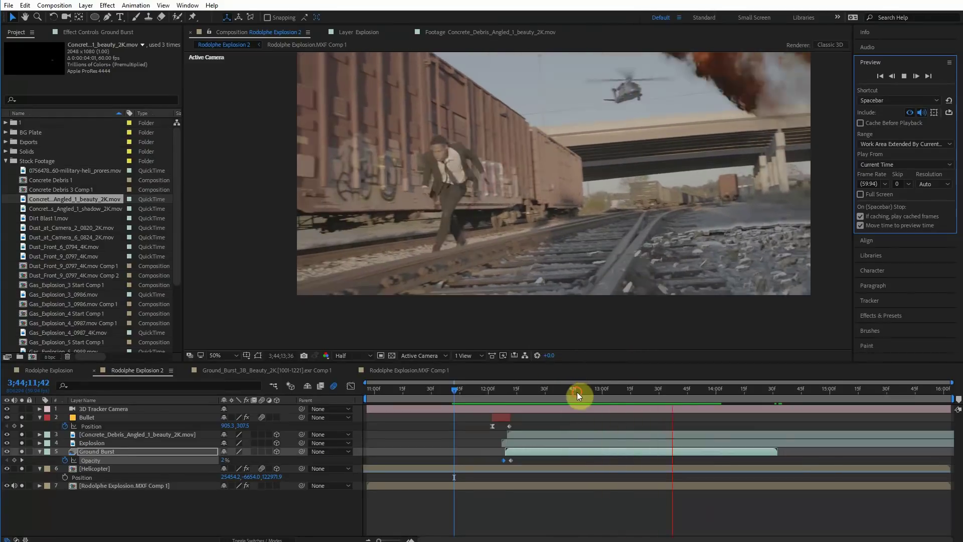
key("space")
left_click(904, 76)
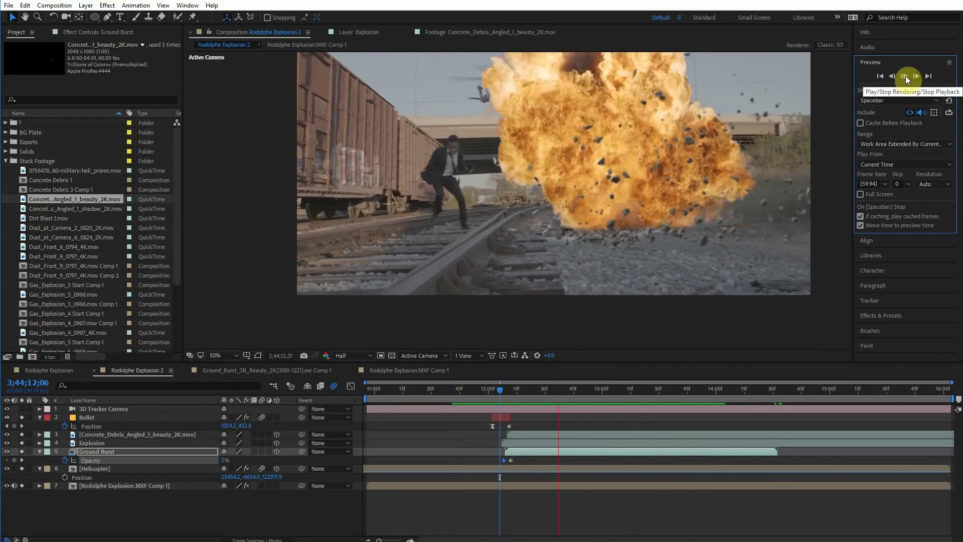
left_click_drag(546, 389, 551, 386)
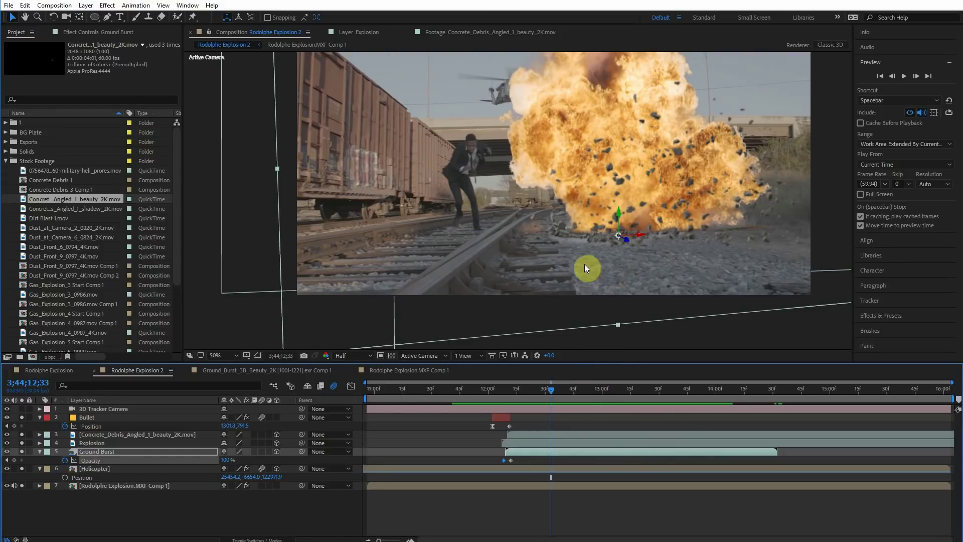
left_click_drag(545, 395, 566, 399)
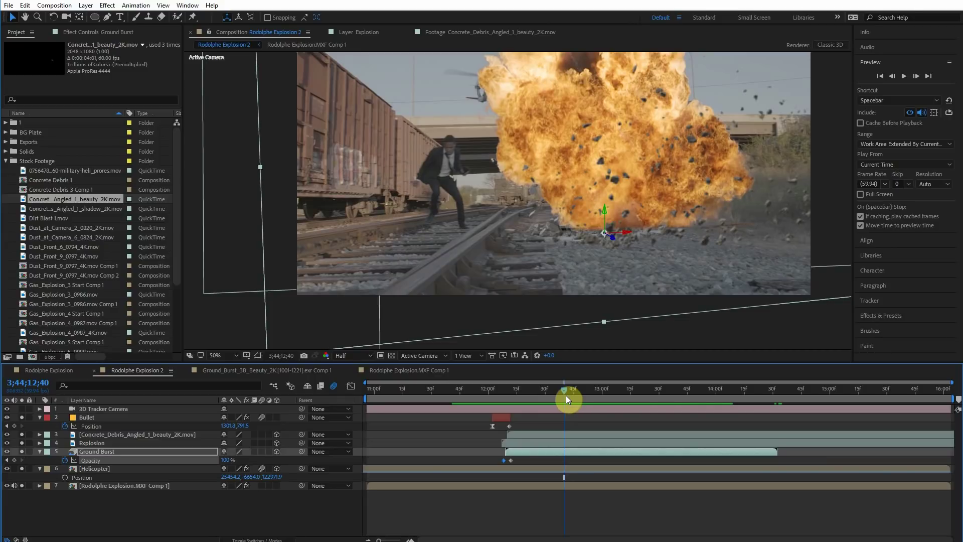
left_click_drag(573, 405, 669, 382)
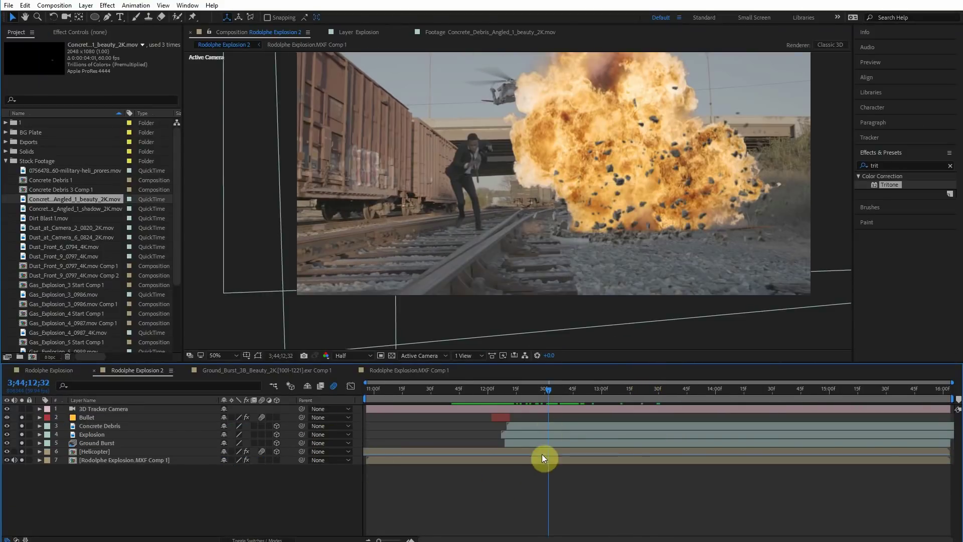
left_click_drag(543, 393, 532, 372)
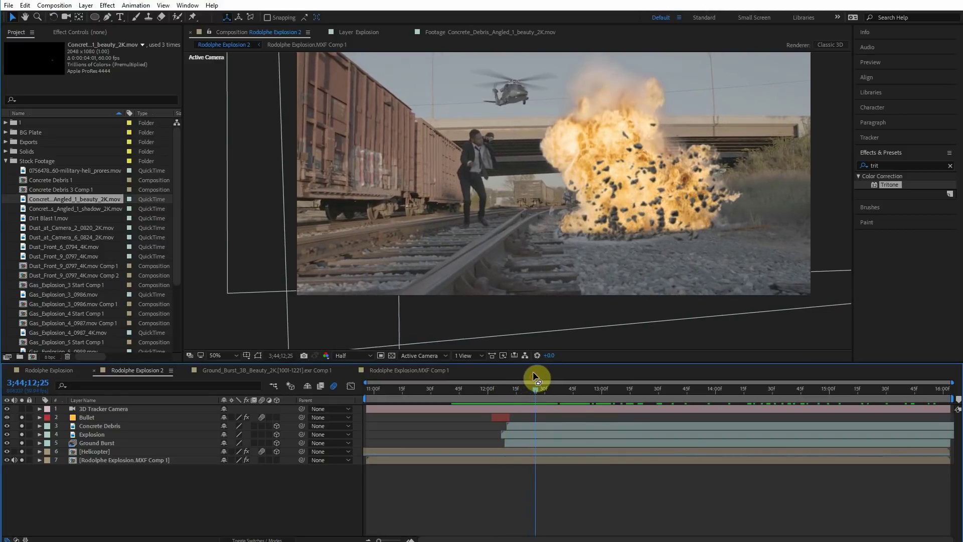
- Select the Ground Burst layer and unsolo the Explosion and Concrete Debris layers to isolate it at 3;44;12;25
left_click(93, 445)
left_click_drag(530, 398, 517, 396)
left_click(22, 435)
left_click(22, 426)
left_click_drag(521, 397, 536, 395)
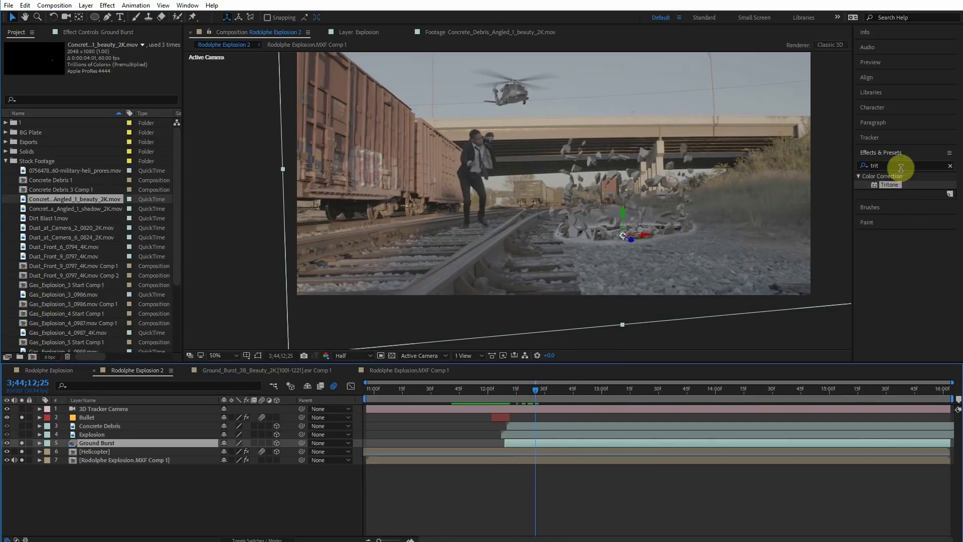
- Find the Tint effect and apply it to the Ground Burst layer
left_click_drag(903, 165, 269, 137)
key("BackSpace")
type("tint")
left_click_drag(894, 211, 528, 441)
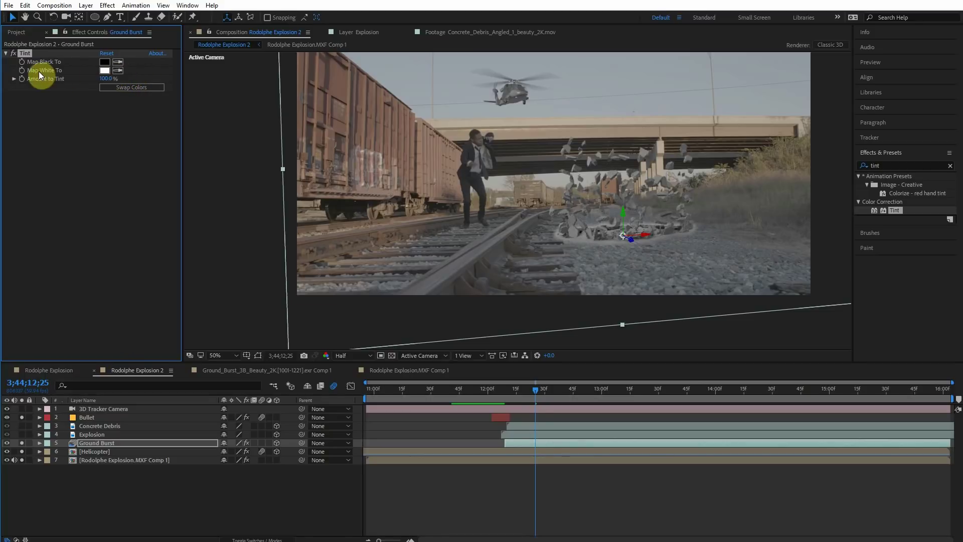
- Sample light and dark gravel tones from the footage for the Ground Burst Tint's Map White To and Map Black To colors
left_click(118, 70)
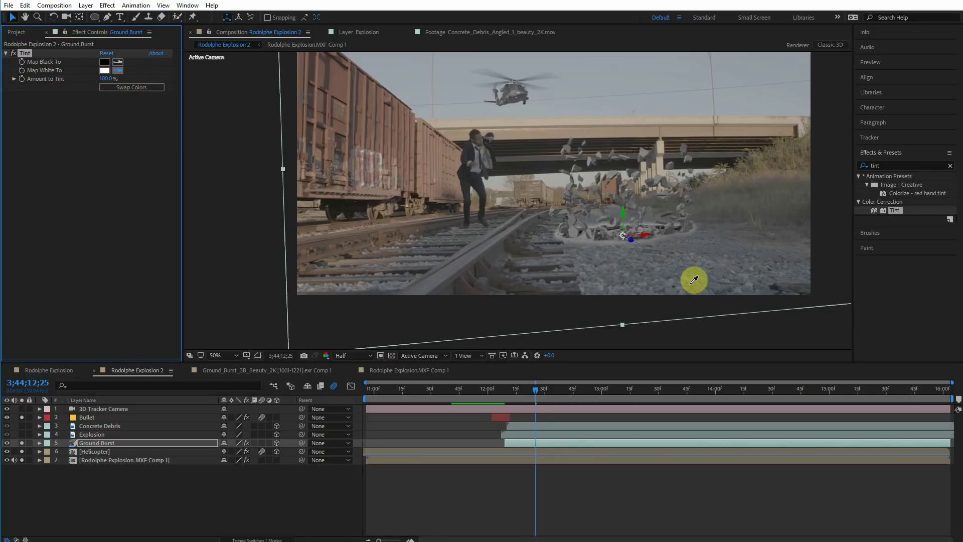
left_click(639, 278)
left_click(118, 62)
left_click(778, 284)
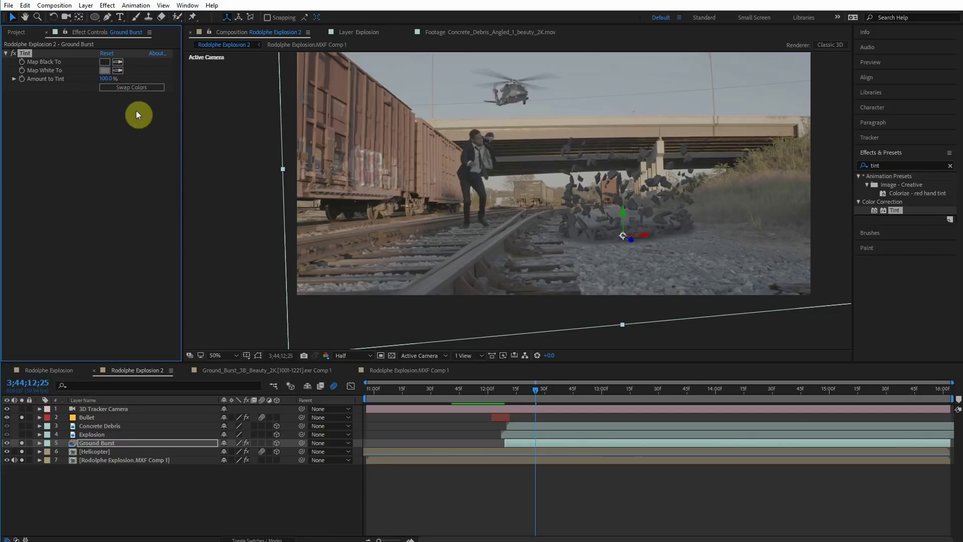
- Set the Ground Burst's Amount to Tint to 62% and compare the layer with the effect off and on
left_click_drag(106, 79, 85, 85)
left_click_drag(539, 390, 546, 390)
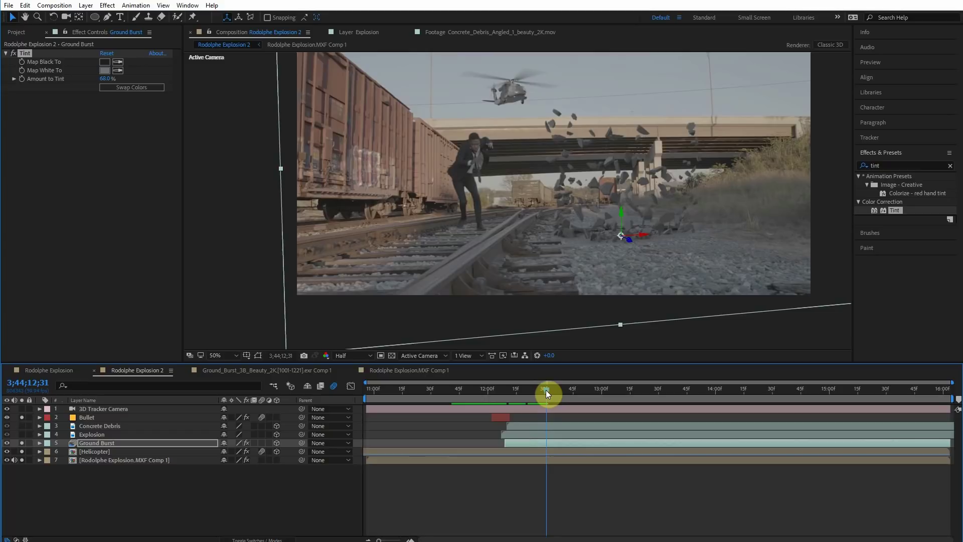
left_click_drag(108, 81, 105, 83)
left_click_drag(512, 390, 533, 389)
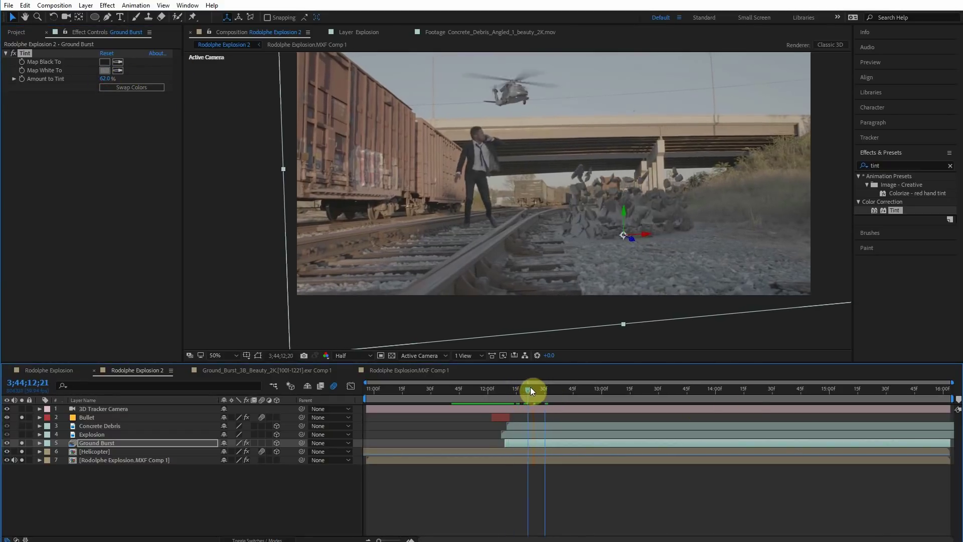
left_click(13, 53)
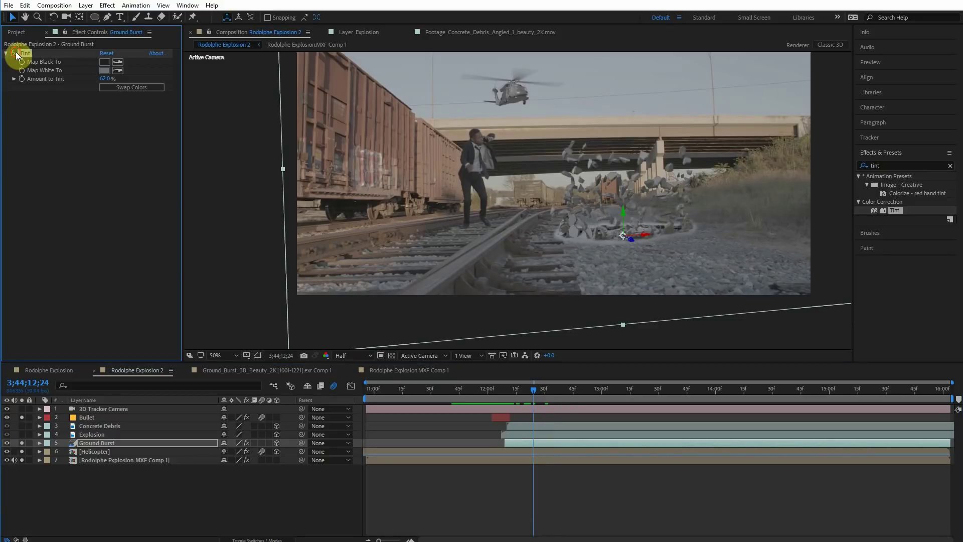
left_click(14, 52)
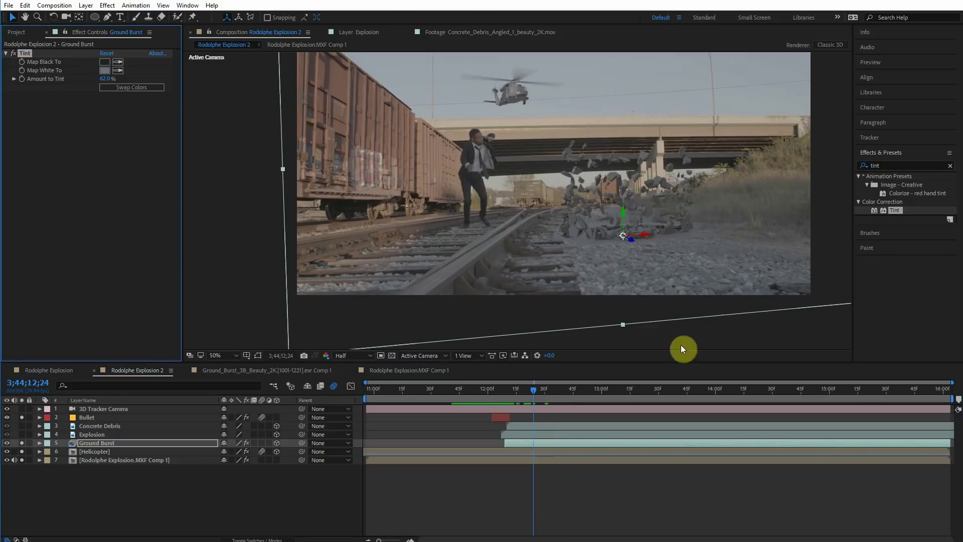
- Solo the Concrete Debris layer again and apply the Tint effect to it at 3;44;13;13
left_click(92, 426)
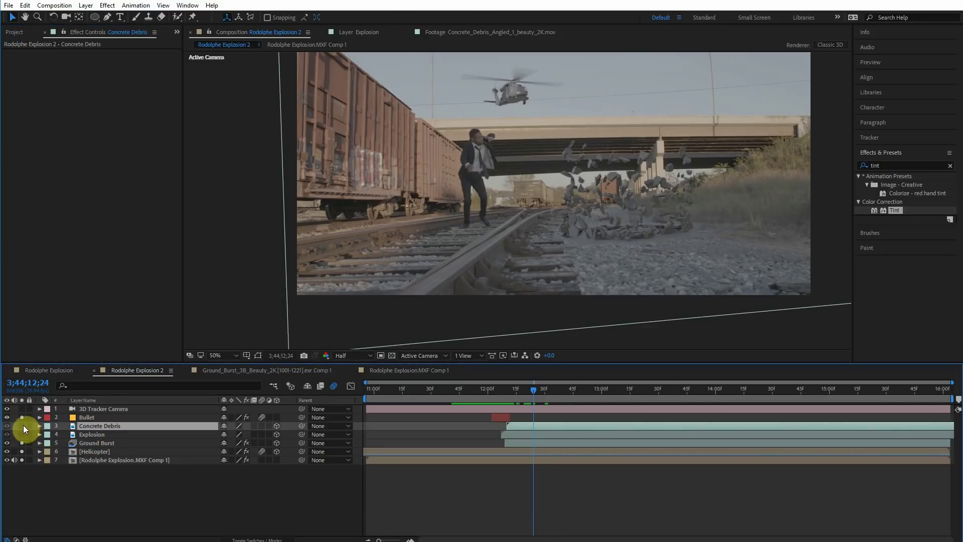
left_click(22, 426)
left_click_drag(548, 399, 627, 374)
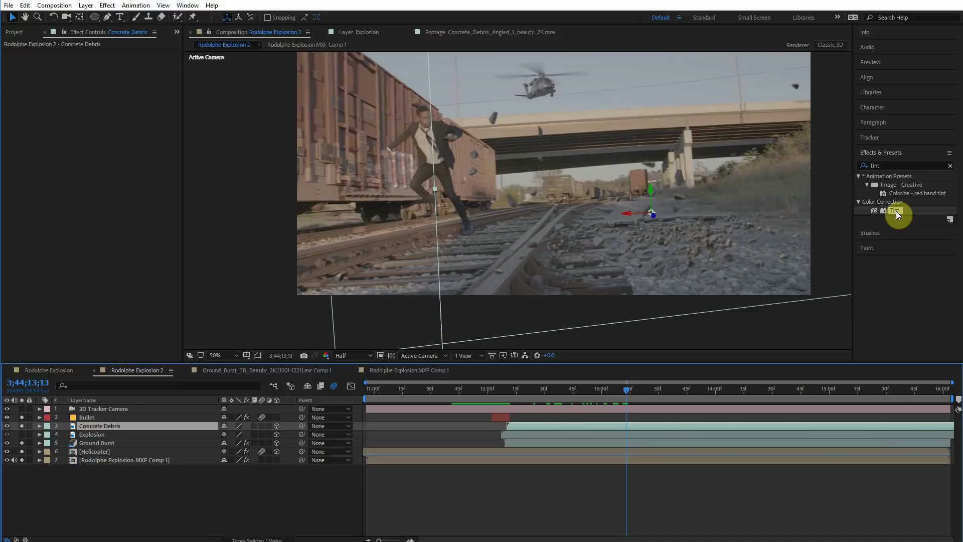
left_click_drag(896, 211, 143, 425)
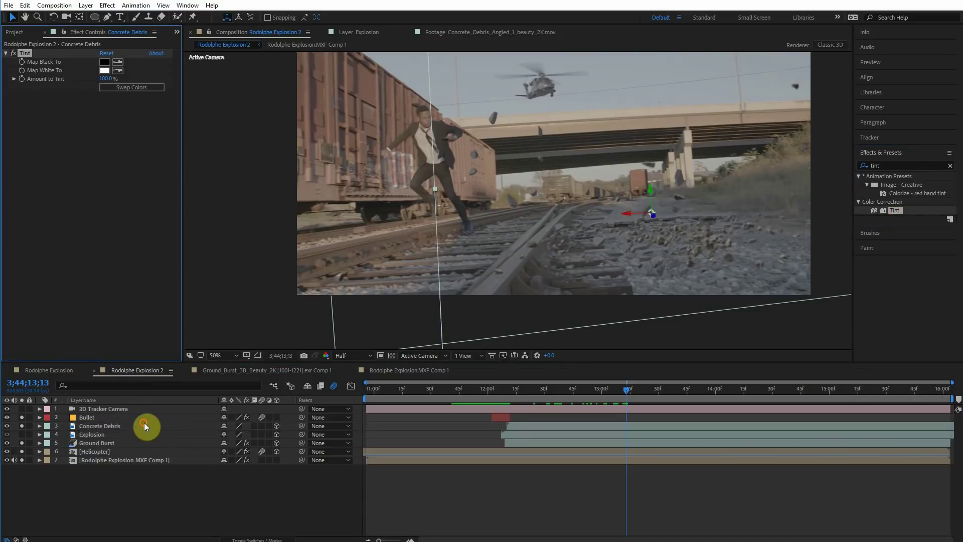
- Map the Concrete Debris Tint's white and black to tones sampled from the gravel and set Amount to Tint to 59%
left_click(118, 71)
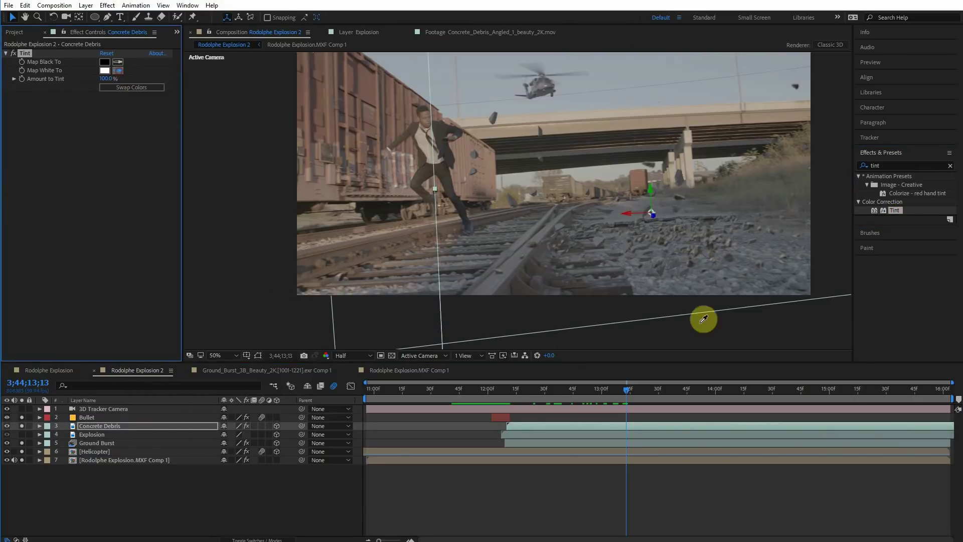
left_click(738, 278)
left_click(117, 61)
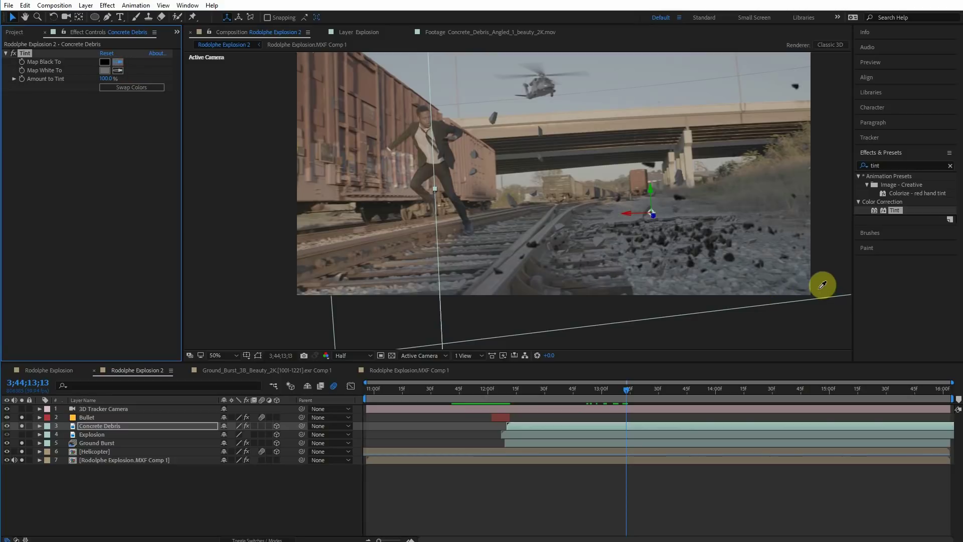
left_click(803, 294)
left_click_drag(106, 79, 90, 81)
left_click_drag(550, 389, 651, 390)
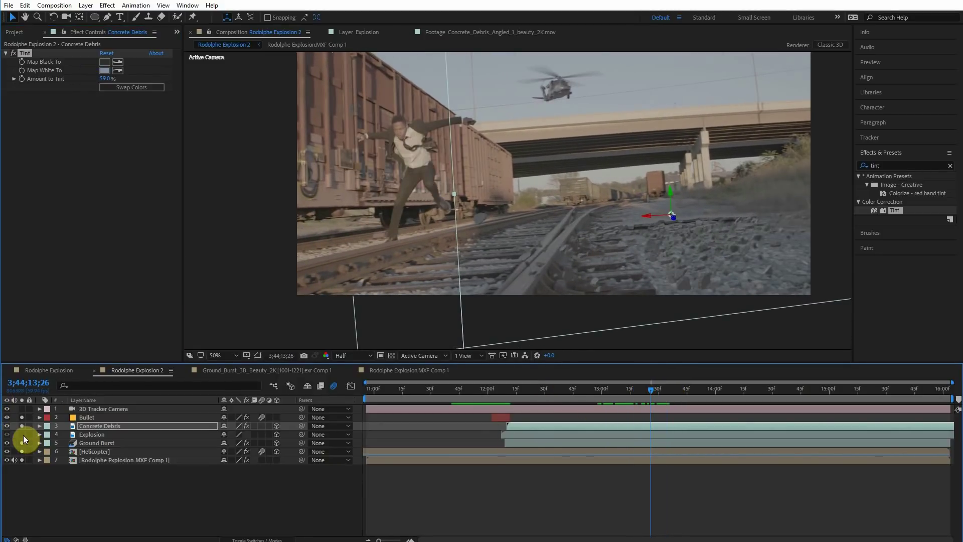
- Solo the Explosion layer again and apply the Tint effect to it at 3;44;12;31
left_click(22, 434)
left_click(87, 435)
left_click_drag(570, 387, 533, 391)
left_click(545, 397)
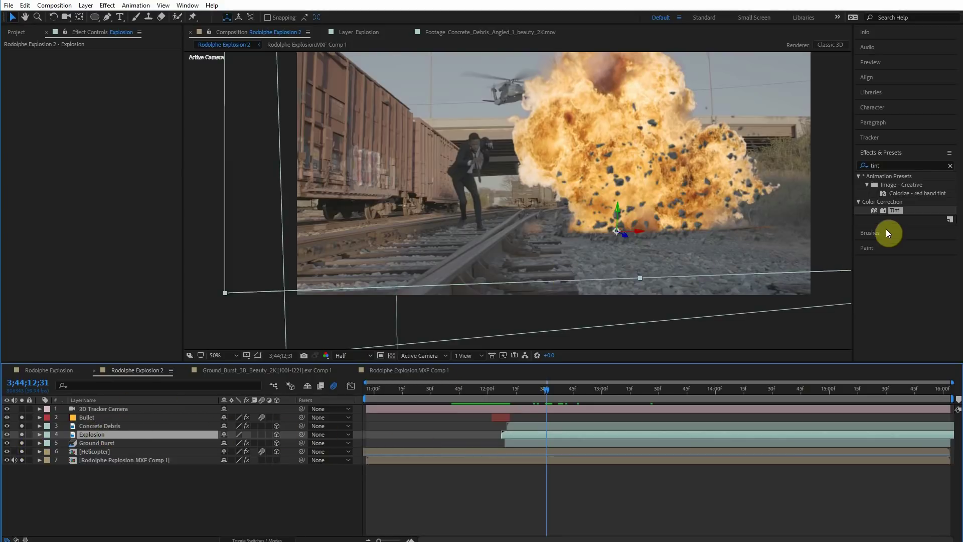
double_click(894, 211)
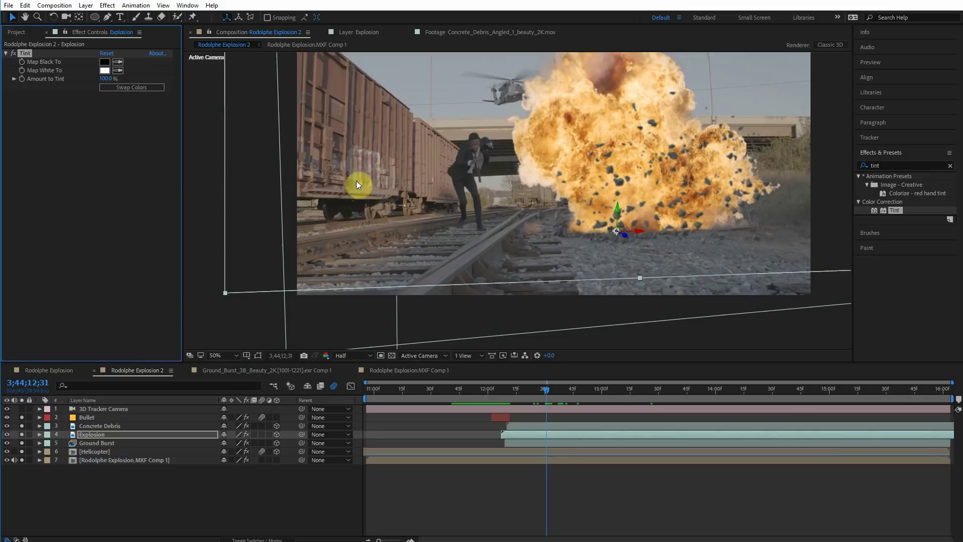
- Set the Explosion Tint's Map Black To color to dark grey 222222
left_click(105, 63)
left_click(85, 280)
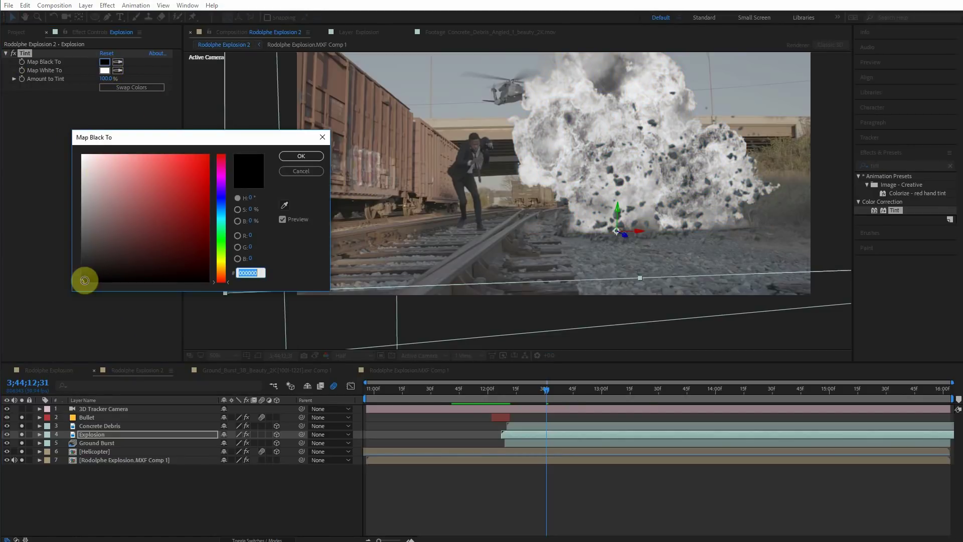
left_click_drag(86, 280, 69, 264)
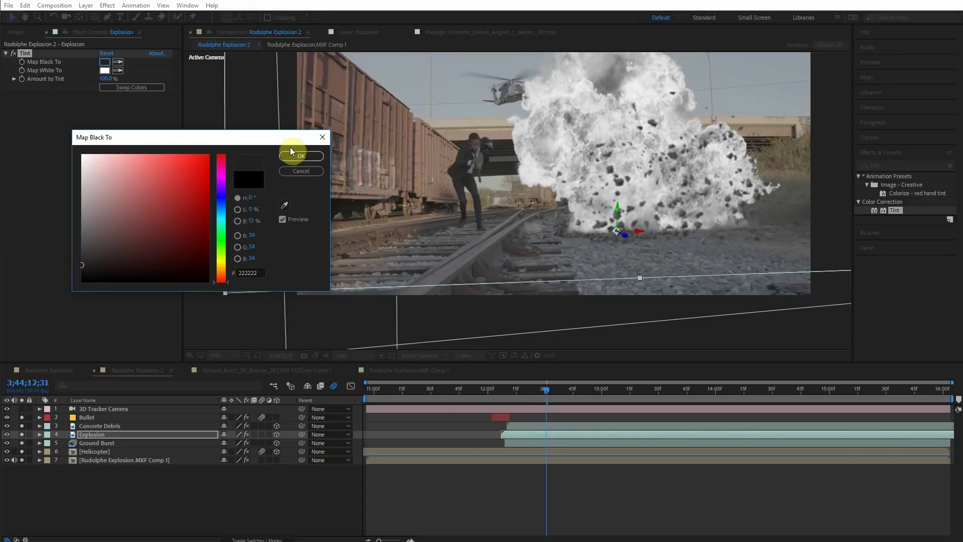
left_click(301, 156)
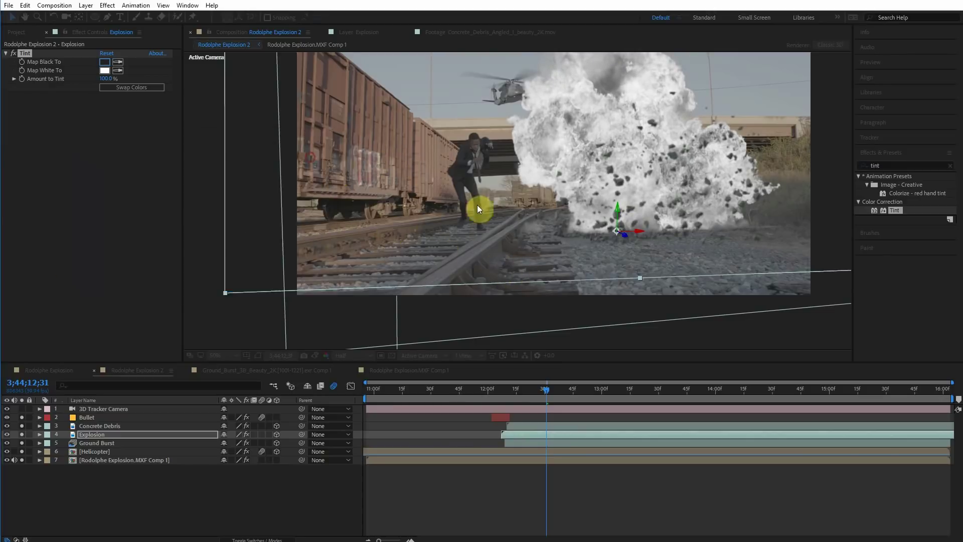
- Change the Explosion Tint's Map Black To color to a neutral dark grey and set Amount to Tint to 54%
left_click(103, 62)
left_click(316, 162)
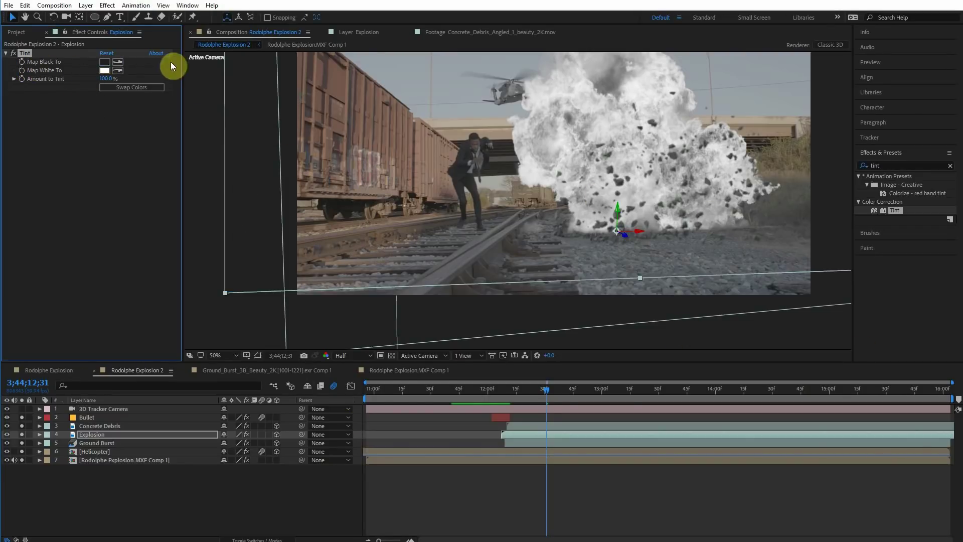
left_click_drag(114, 82, 86, 80)
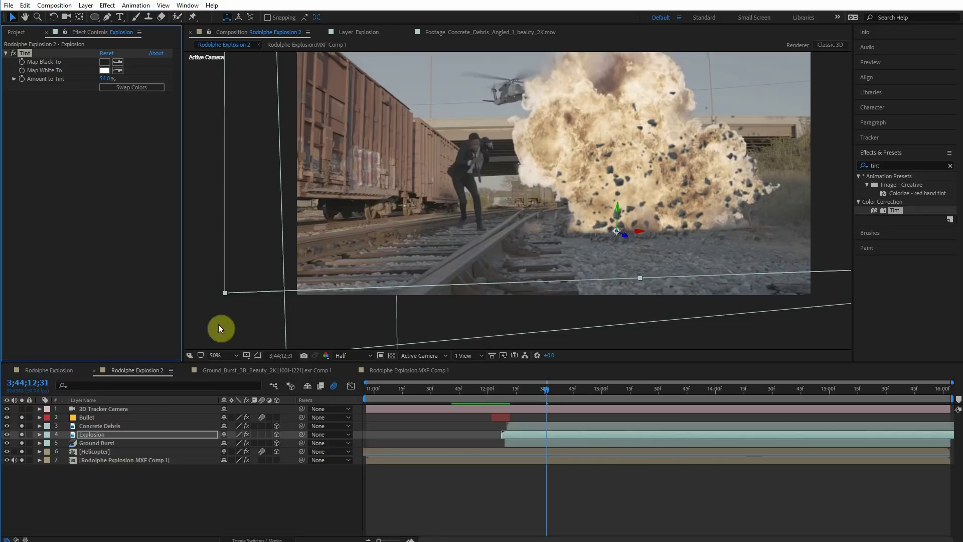
- Paste the copied Grade adjustment layer above the 3D Tracker Camera layer and enable it in the composite
left_click(96, 416)
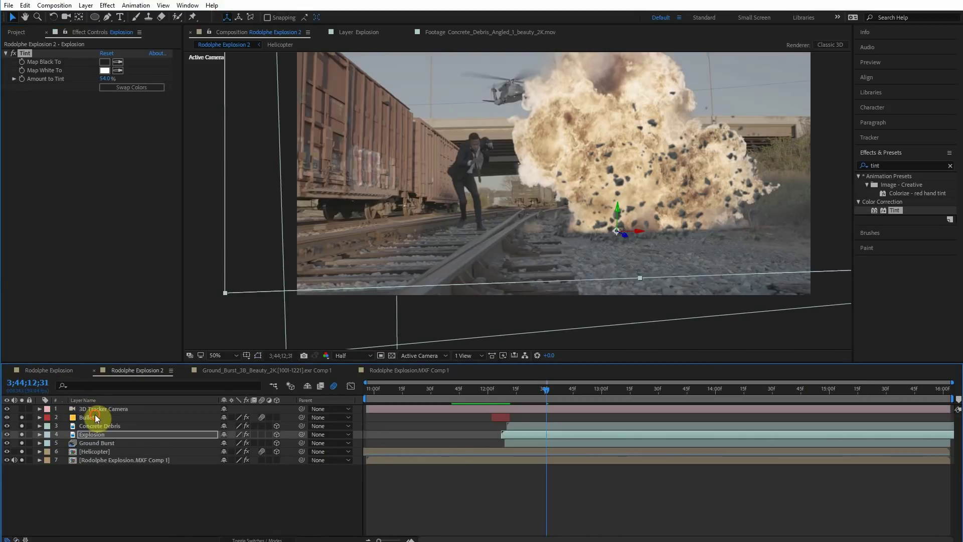
key("ctrl+v")
left_click(99, 406)
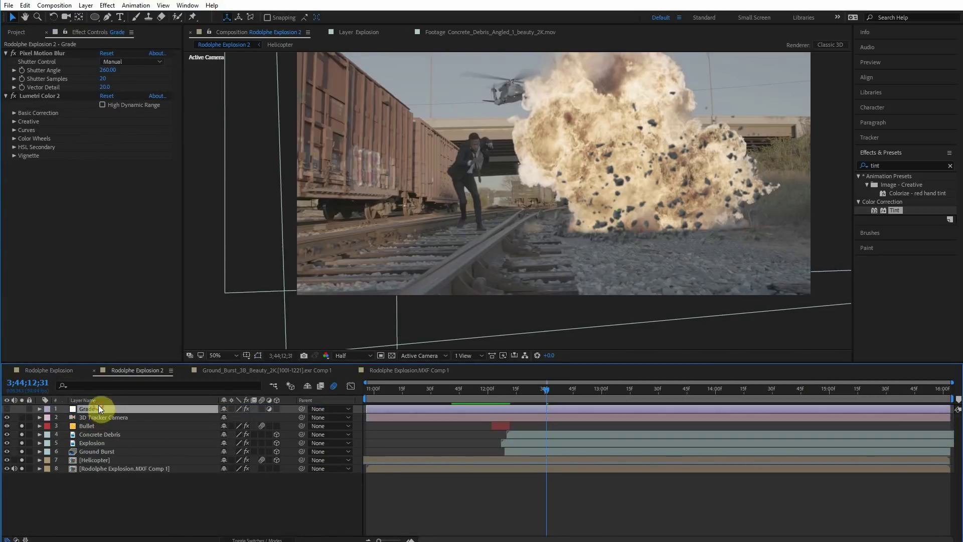
left_click(8, 409)
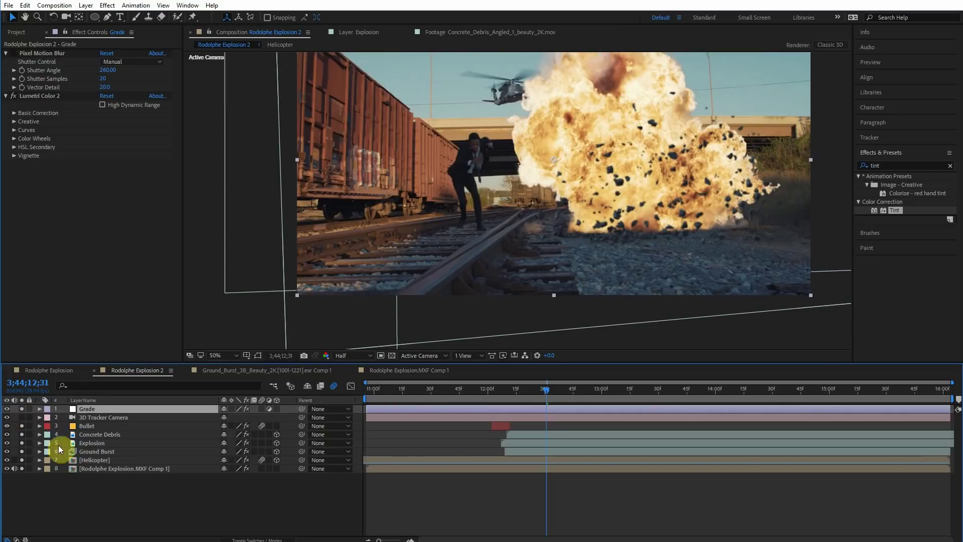
- Set the Explosion layer's Amount to Tint to 15% and compare the image without and with the Grade layer
left_click(93, 442)
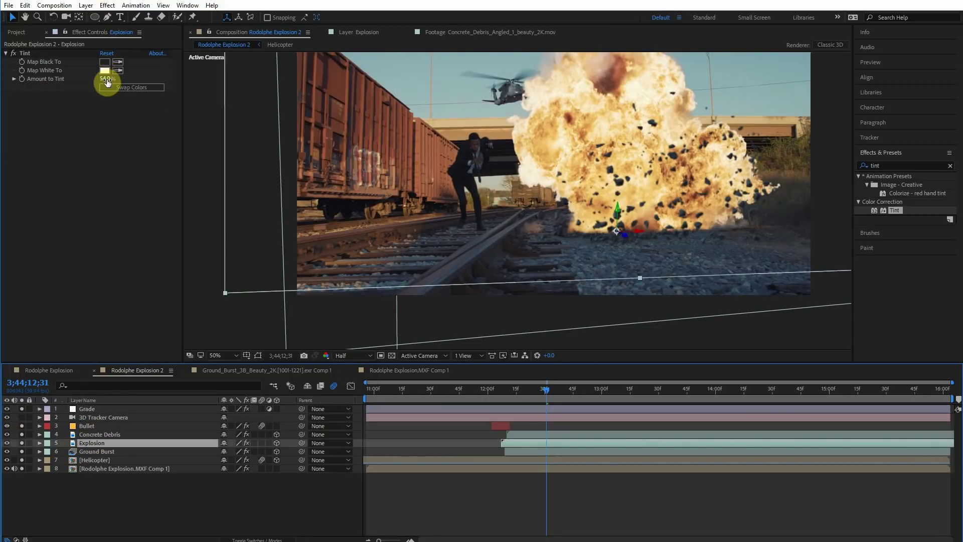
left_click_drag(103, 78, 85, 81)
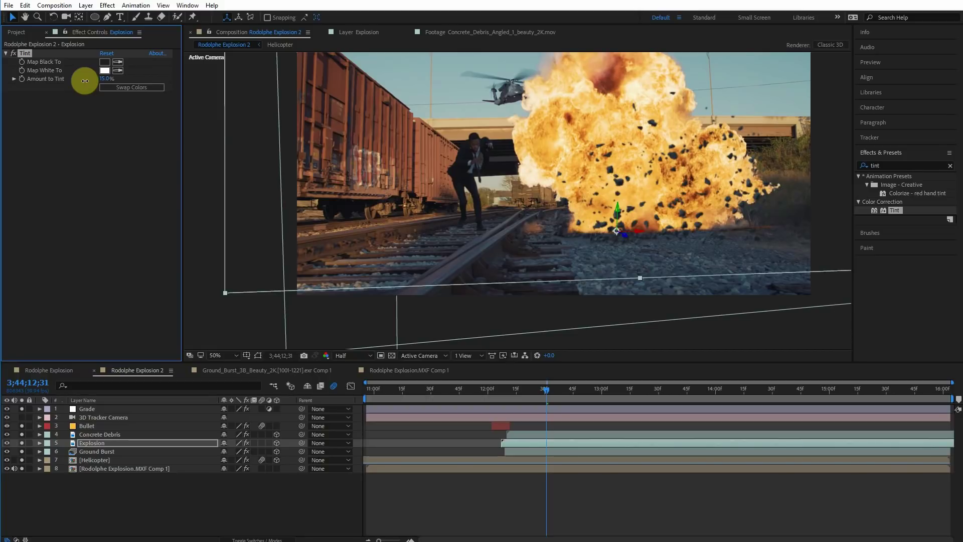
left_click(22, 409)
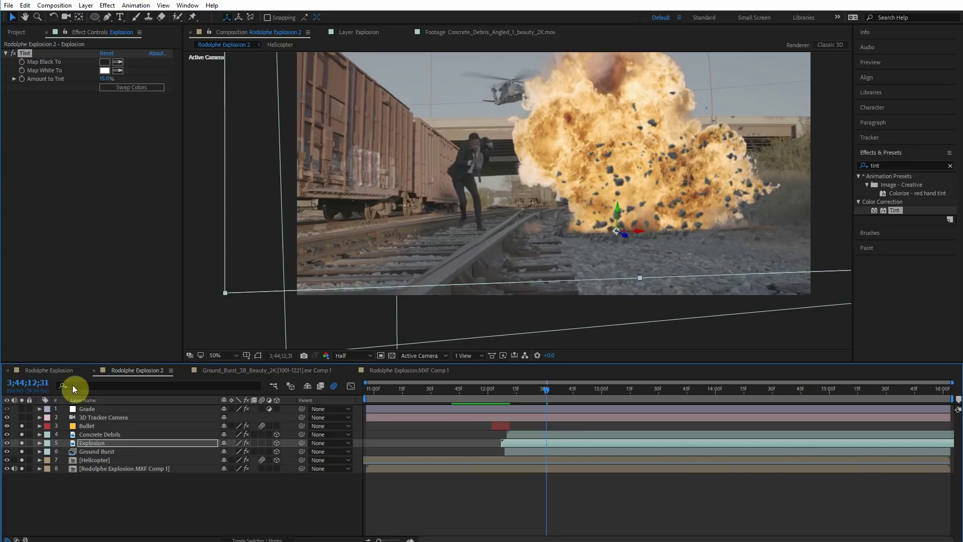
left_click(22, 409)
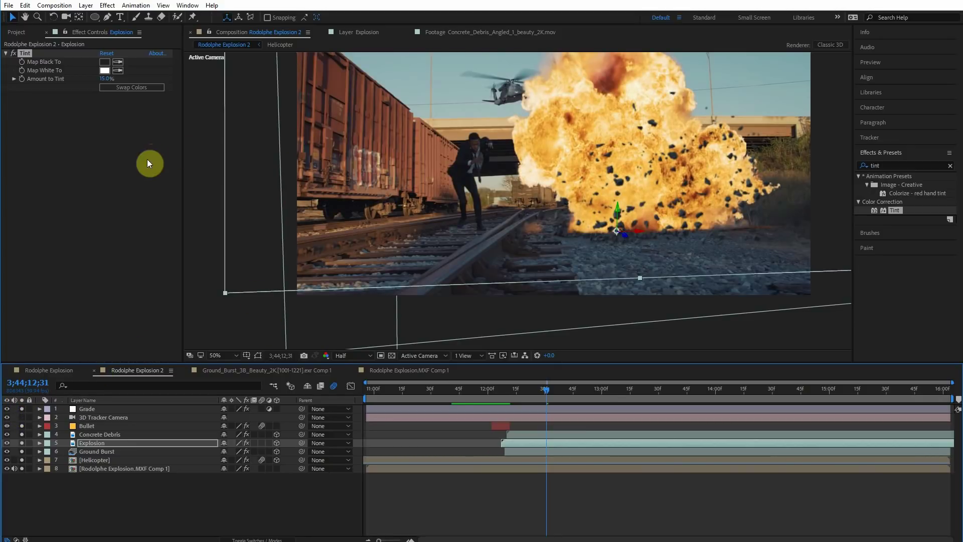
- Set the Explosion layer's Amount to Tint to 48% with the Grade layer enabled
left_click(104, 79)
mouse_move(104, 78)
left_mouse_down()
mouse_move(118, 82)
mouse_move(118, 129)
mouse_move(111, 80)
left_mouse_up()
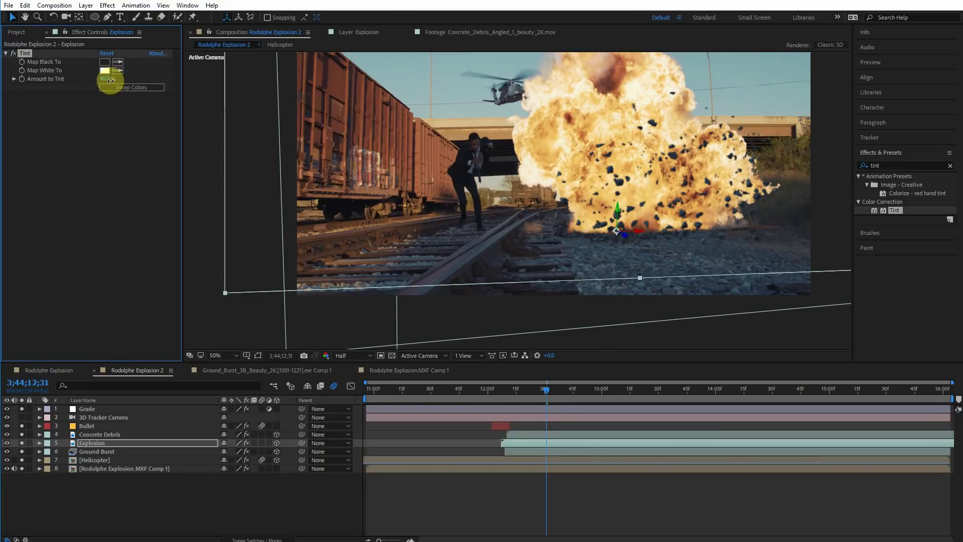
left_click(115, 147)
left_click(644, 401)
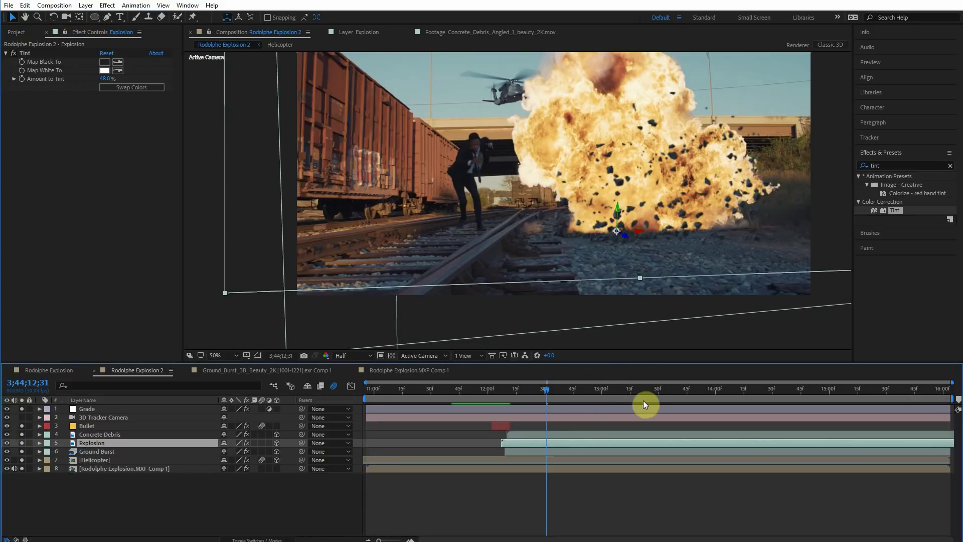
- At 3;44;12;51, duplicate the Explosion layer, rename the copy Glow and place it above the Concrete Debris layer
left_click_drag(539, 398, 568, 398)
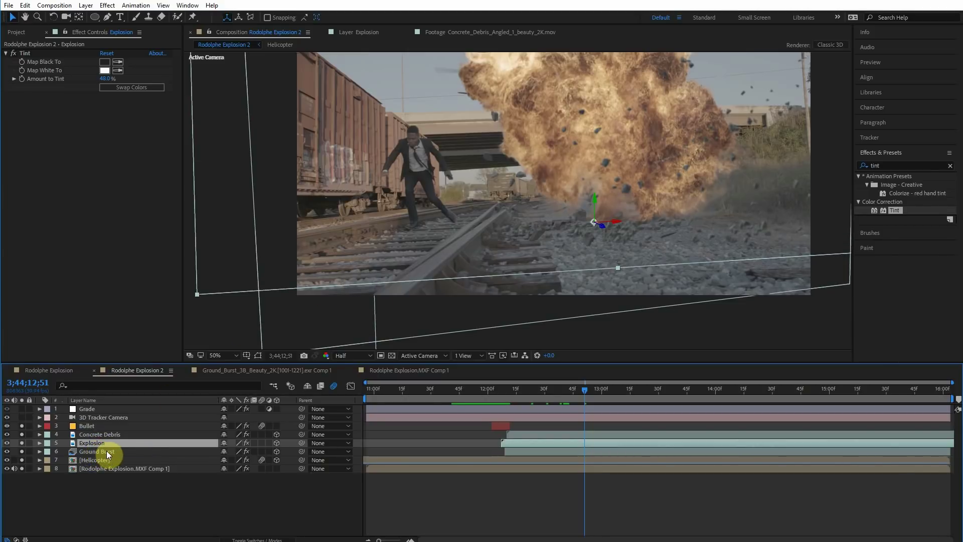
key("ctrl+d")
key("Return")
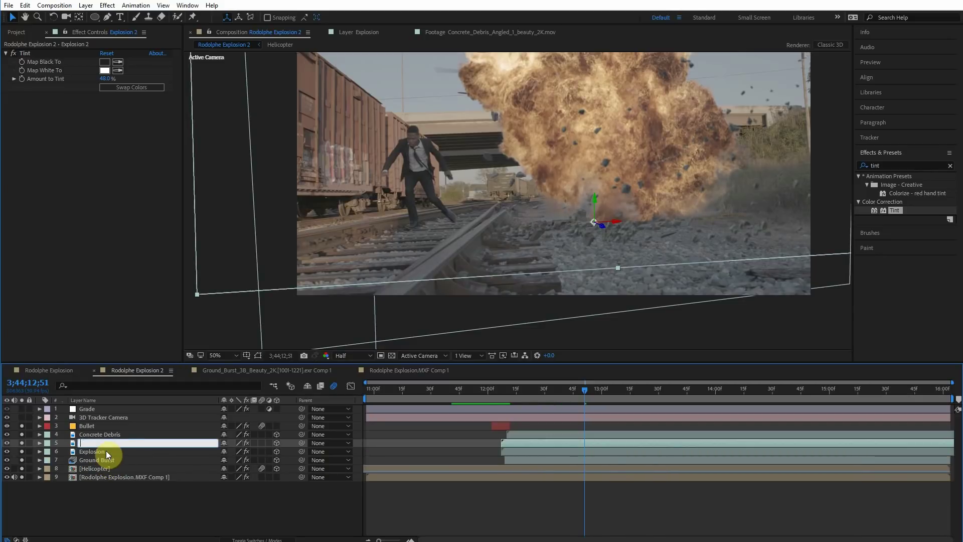
type("lowG")
key("Return")
left_click_drag(80, 441, 98, 432)
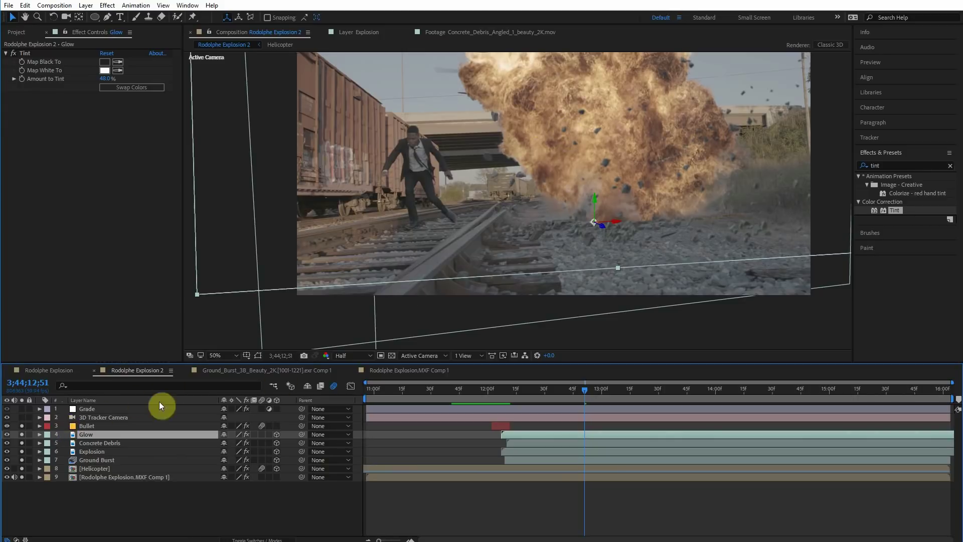
- Move the Glow layer closer to the camera in 3D space and rotate it sideways to face the camera
left_click_drag(601, 228, 960, 501)
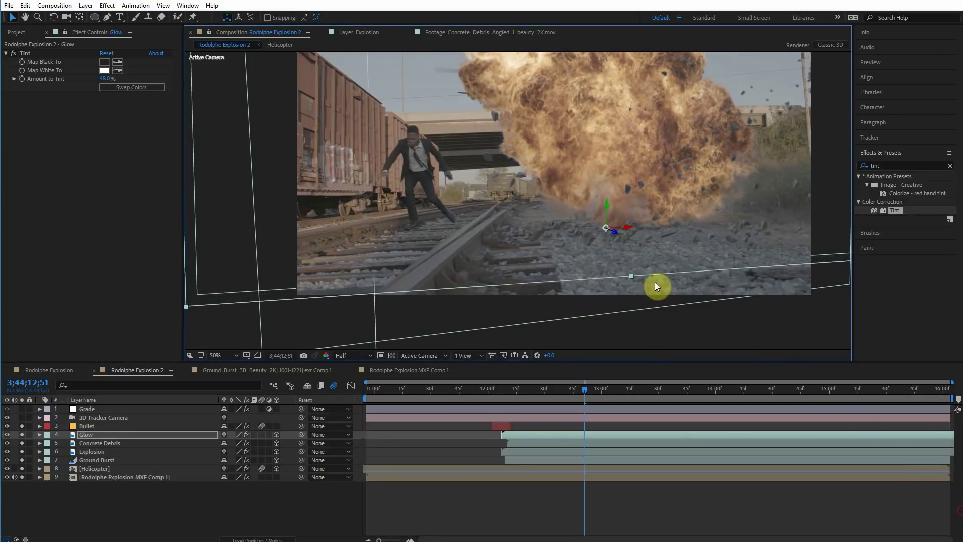
left_click(53, 17)
left_click_drag(605, 203, 603, 203)
left_click_drag(603, 203, 559, 206)
key("v")
left_click_drag(610, 232, 697, 320)
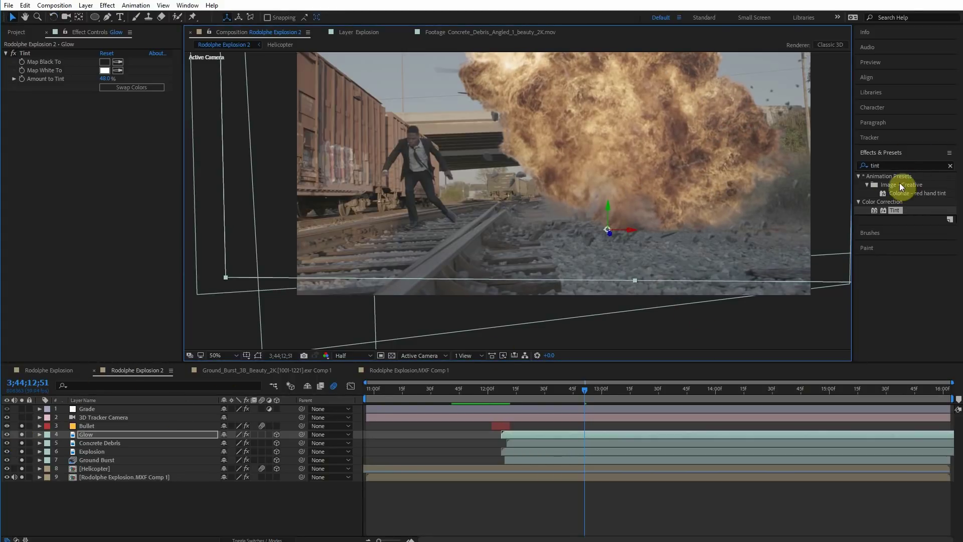
- Set the Glow layer's Amount to Tint to 72% and apply a Levels effect with Input Black at 111
left_click_drag(105, 79, 119, 82)
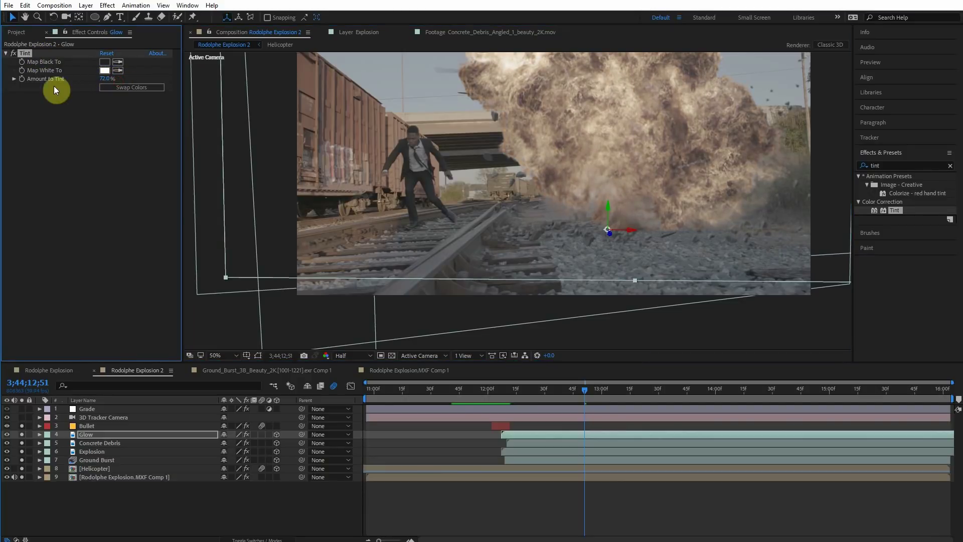
left_click(901, 166)
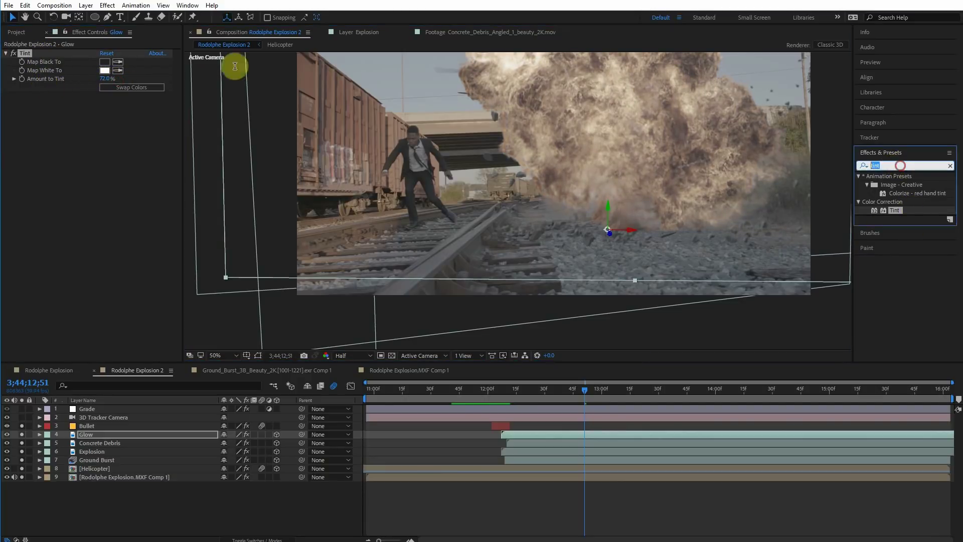
type("leve")
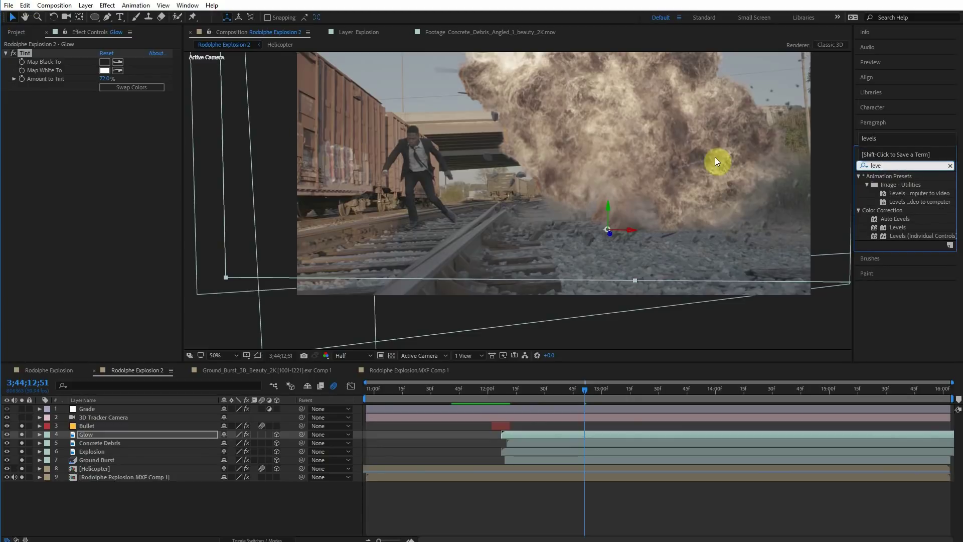
left_click_drag(897, 228, 85, 158)
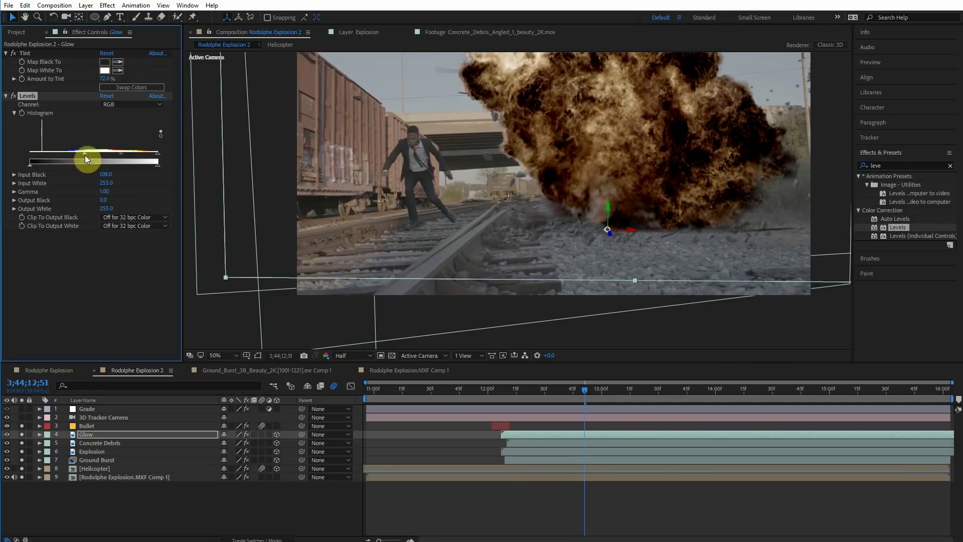
- Apply Fast Blur (Legacy) to the Glow layer and set Blurriness to 174
left_click(897, 165)
type("fast")
left_click_drag(916, 252, 192, 244)
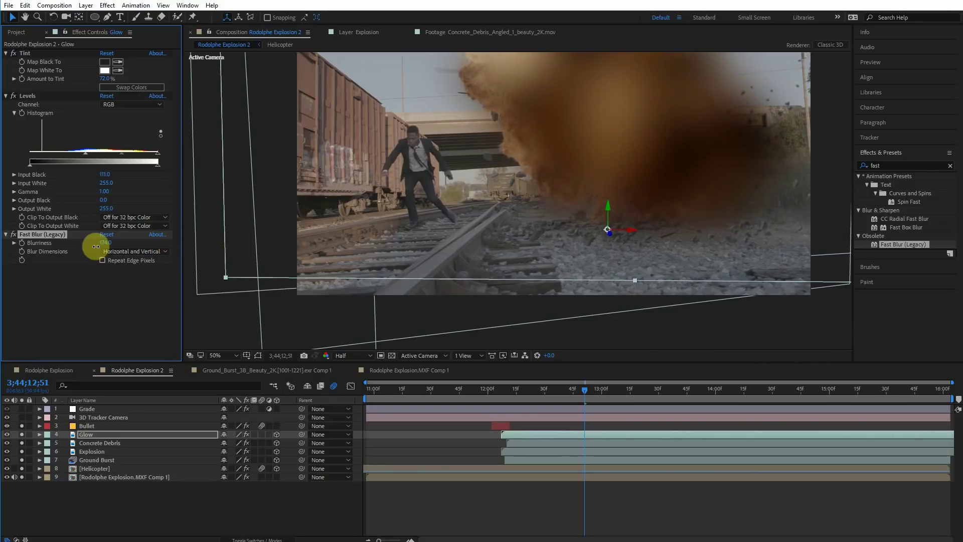
- Set the Glow layer's blending mode to Screen and compare the explosion with and without the glow
left_click(271, 539)
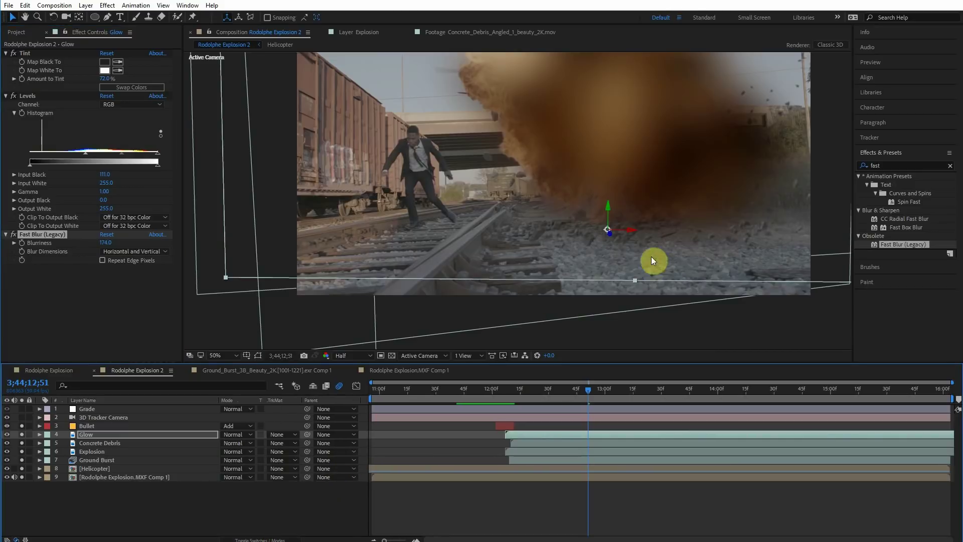
left_click(232, 440)
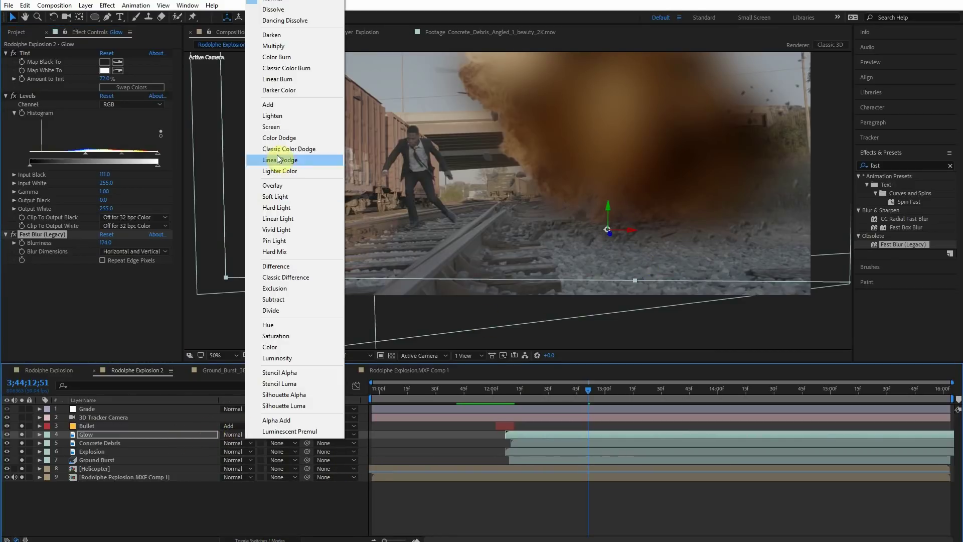
left_click(278, 126)
left_click(22, 434)
left_click(23, 434)
left_click(23, 434)
left_click(22, 434)
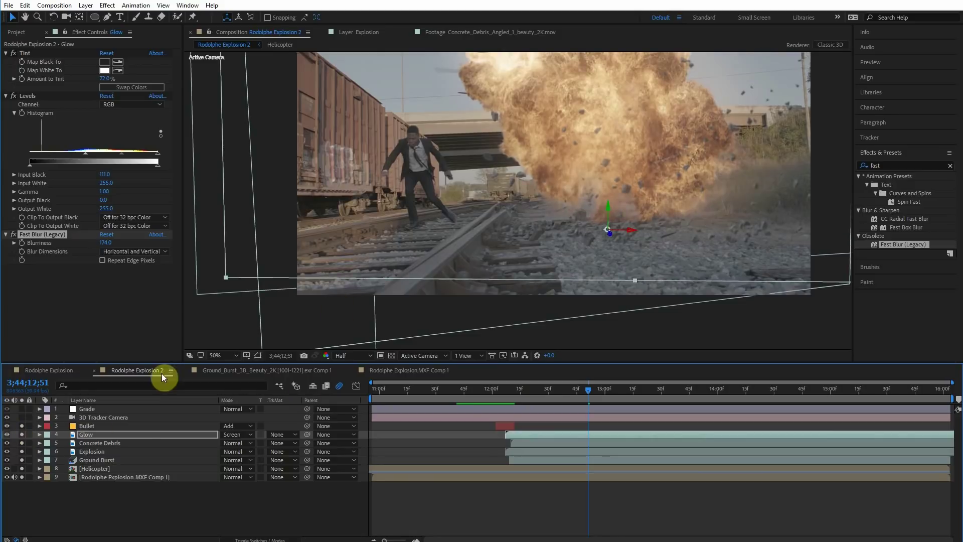
- At 3;44;12;26, set the Glow layer's Amount to Tint to 67% and compare the shot without and with the glow
left_click(548, 500)
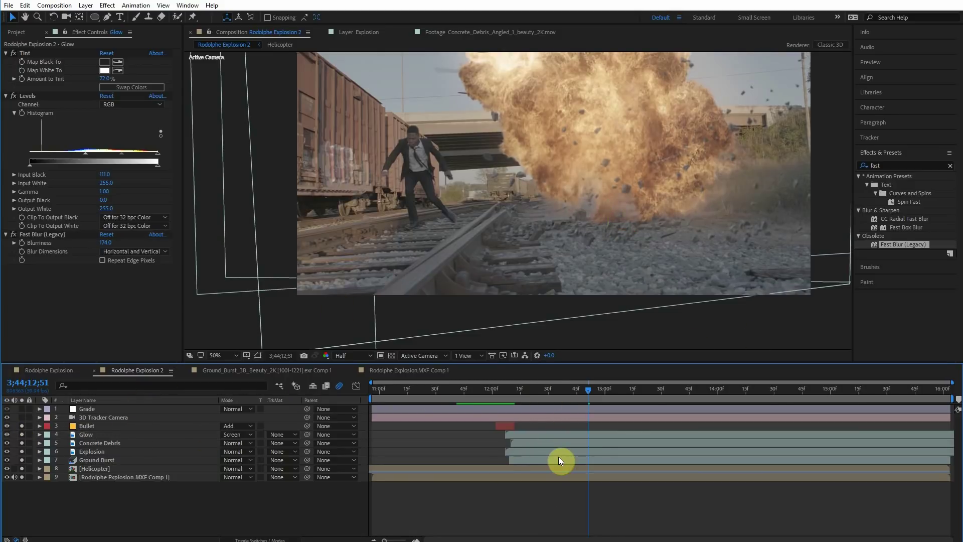
left_click_drag(561, 395, 538, 392)
left_click_drag(105, 79, 123, 82)
left_click(21, 435)
left_click(21, 434)
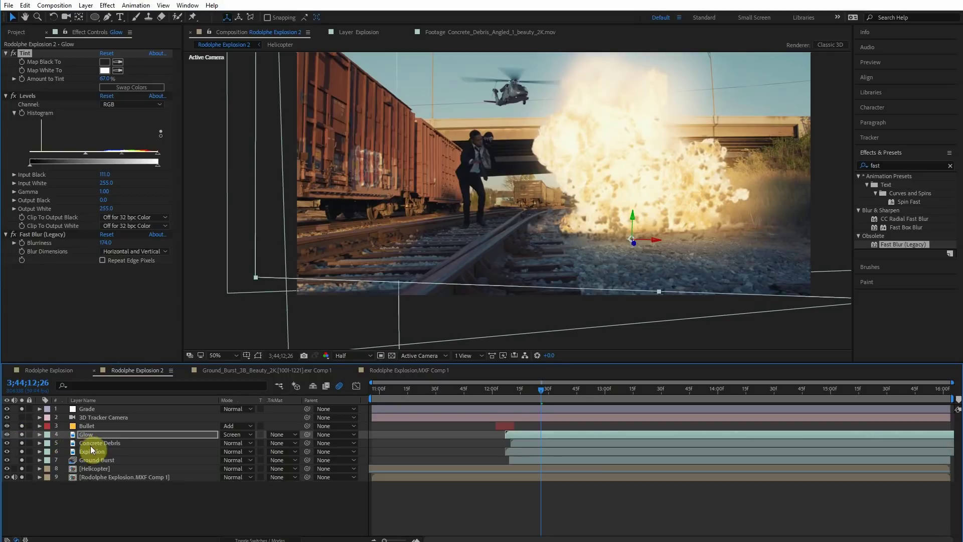
- Set the Glow layer's second Opacity keyframe, at 3;44;12;21, to 67%
key("t")
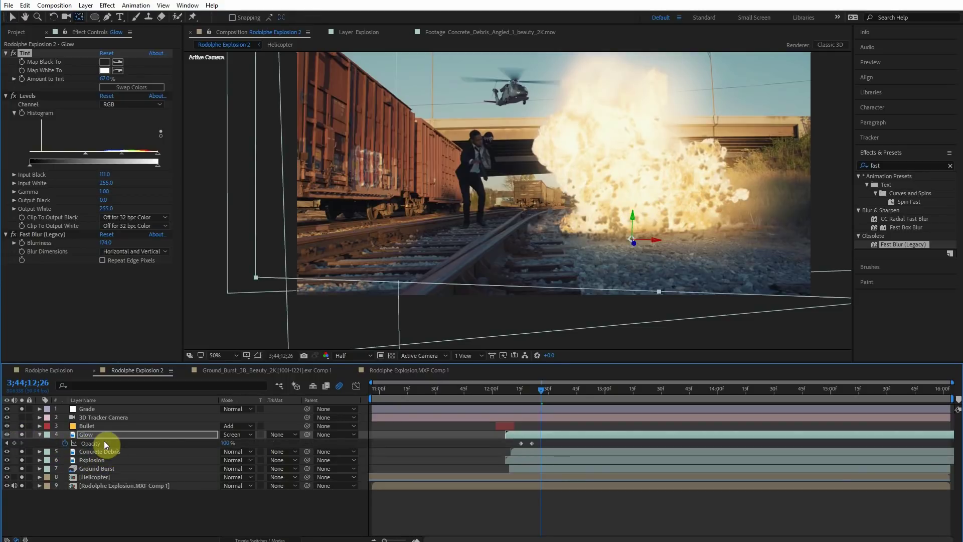
left_click(7, 443)
left_click_drag(230, 446, 209, 445)
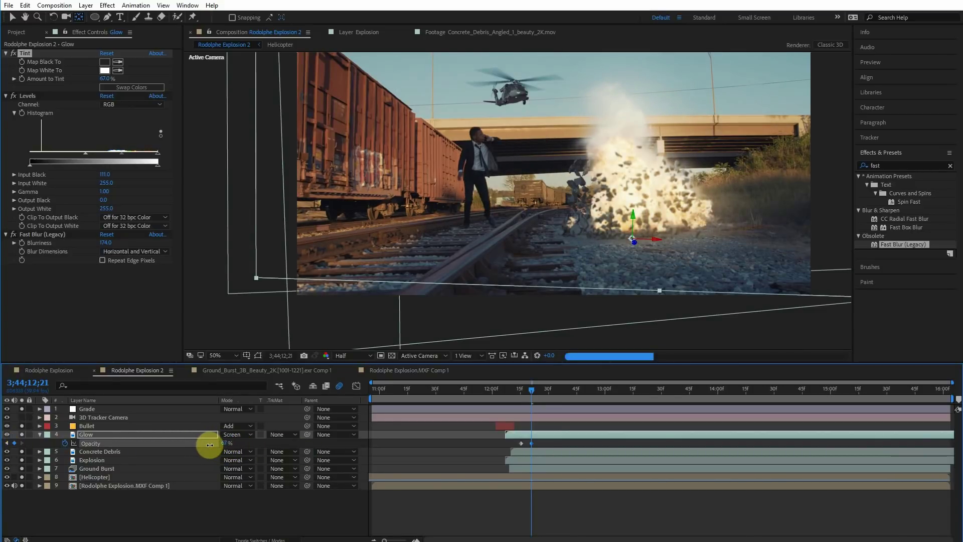
- At 3;44;12;43, set the Glow Tint's Map White To color to pale pink FFD3D3
left_click_drag(518, 407, 574, 386)
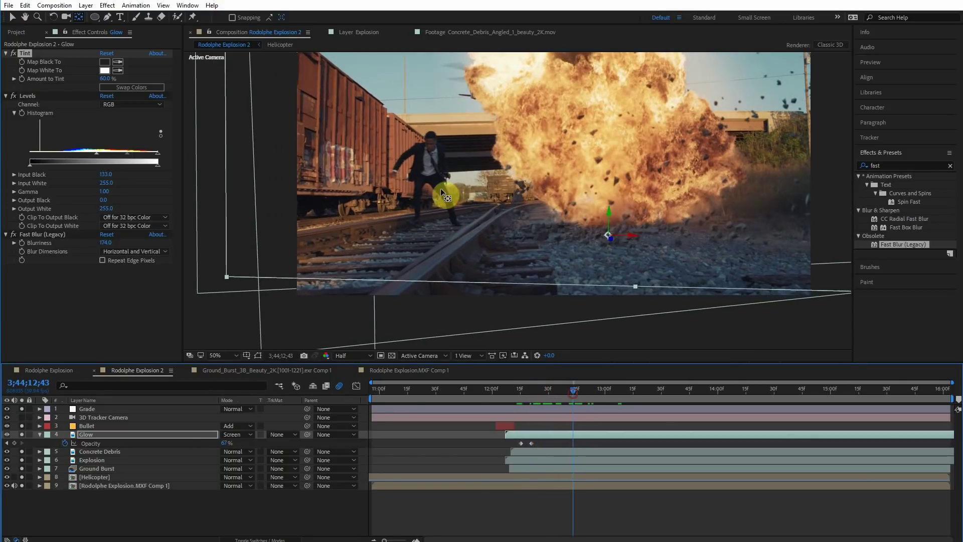
left_click(110, 73)
left_click(106, 70)
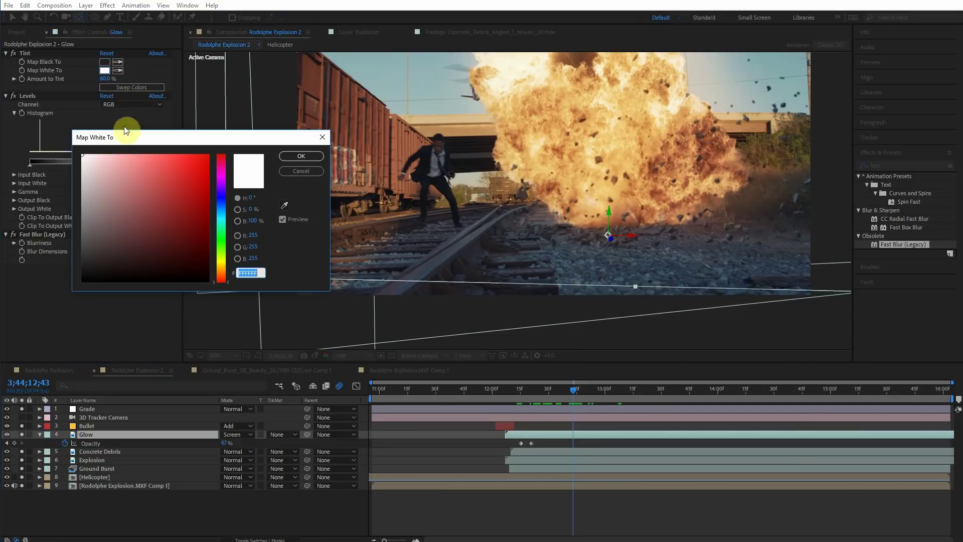
left_click(103, 150)
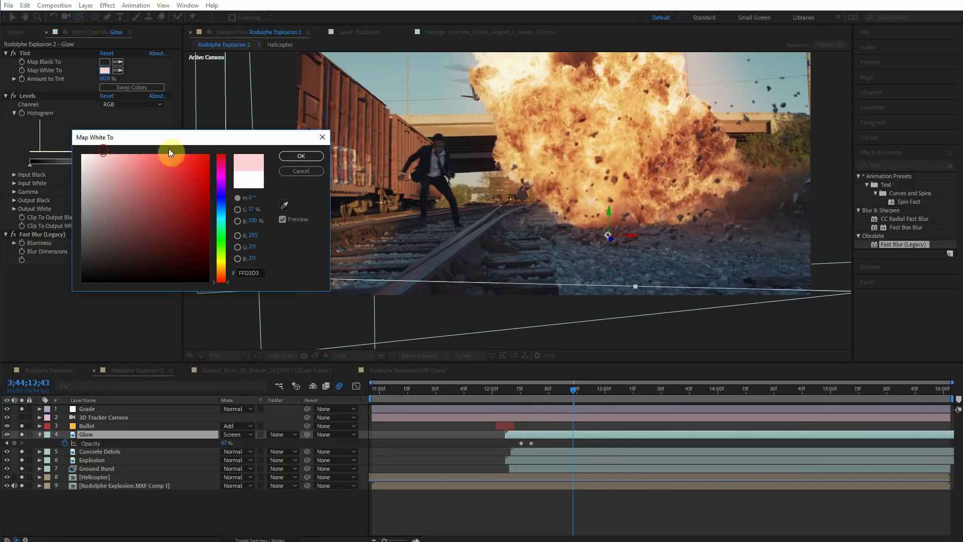
left_click(309, 157)
- At 3;44;12;26, repeatedly compare the explosion with and without the Glow layer
left_click_drag(562, 397, 542, 393)
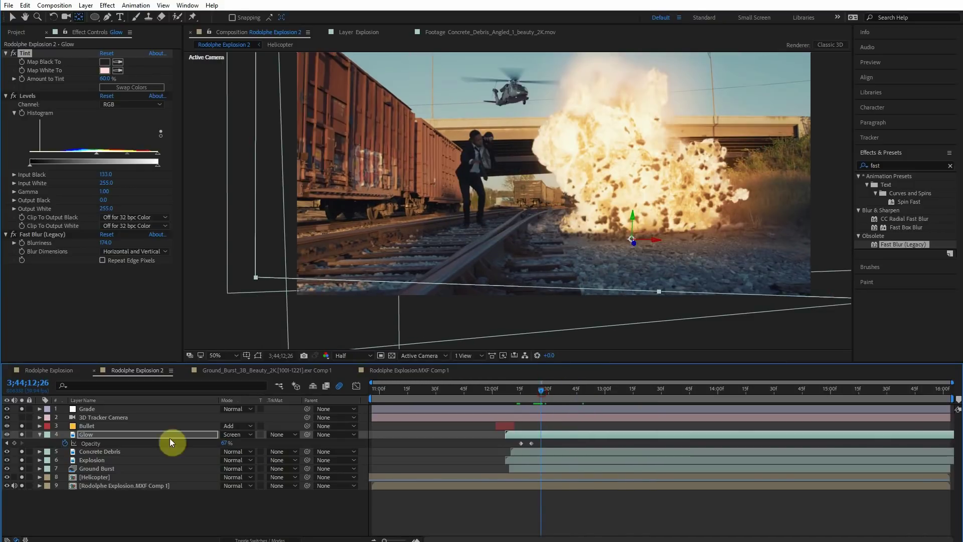
left_click(20, 433)
left_click(20, 433)
left_click(20, 433)
left_click(20, 433)
left_click(20, 433)
left_click(20, 433)
left_click(20, 433)
left_click(20, 433)
left_click(397, 435)
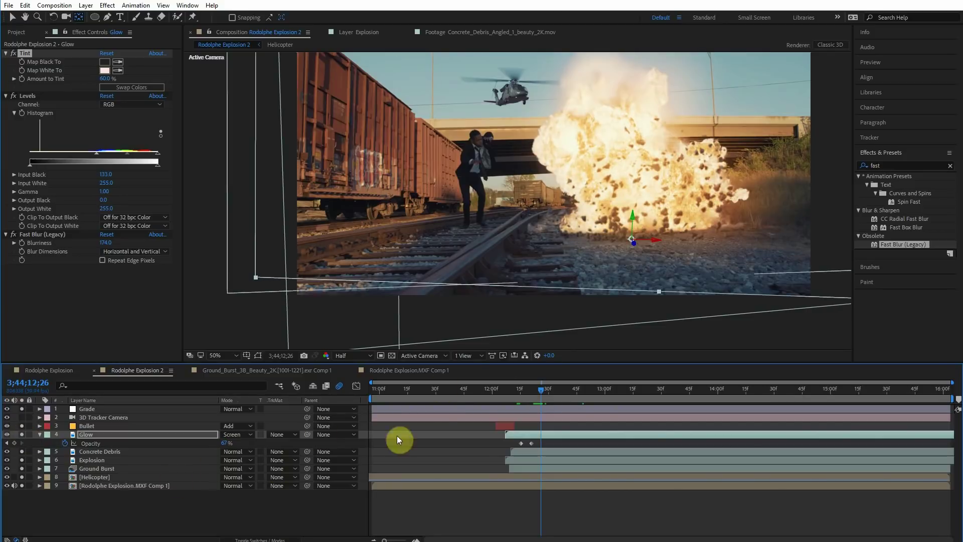
- At 3;44;12;24, duplicate the Glow layer and set the copy's Levels Input Black to 0 and Fast Blur Blurriness to 466
mouse_move(538, 389)
left_mouse_down()
mouse_move(522, 393)
mouse_move(535, 390)
left_mouse_up()
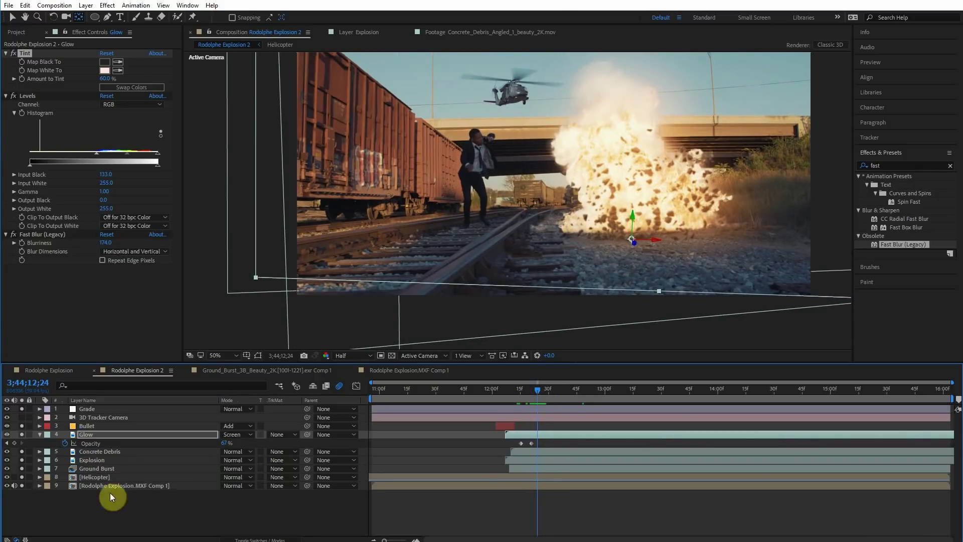
left_click(89, 434)
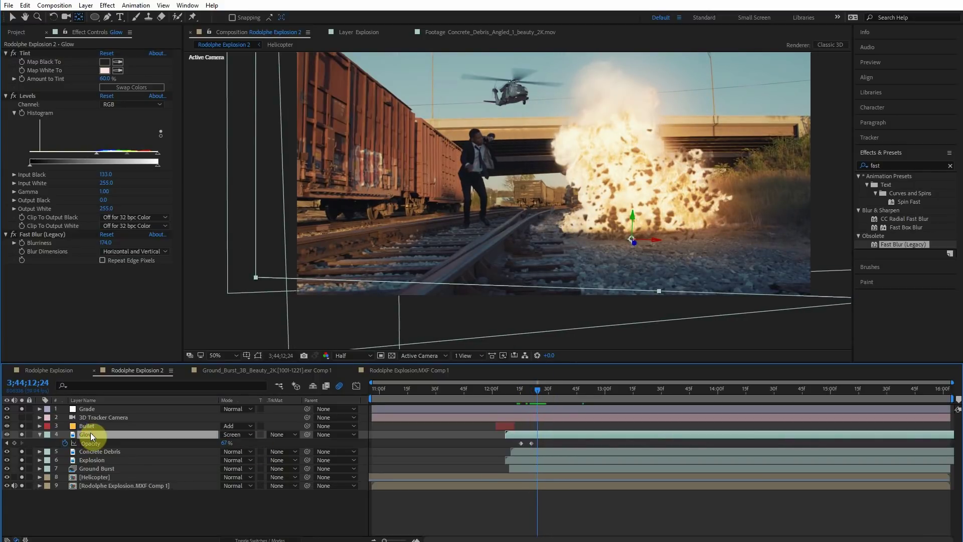
key("ctrl+d")
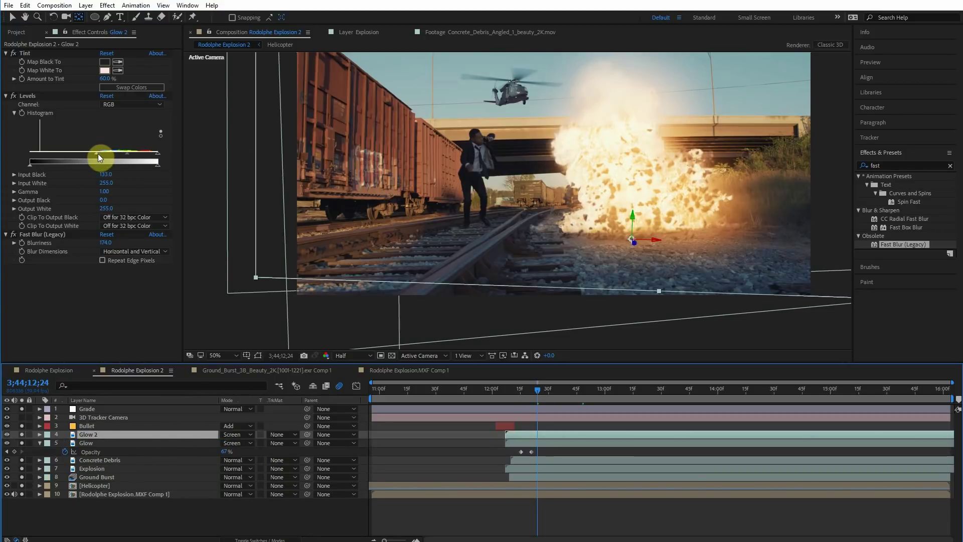
left_click_drag(97, 154, 6, 151)
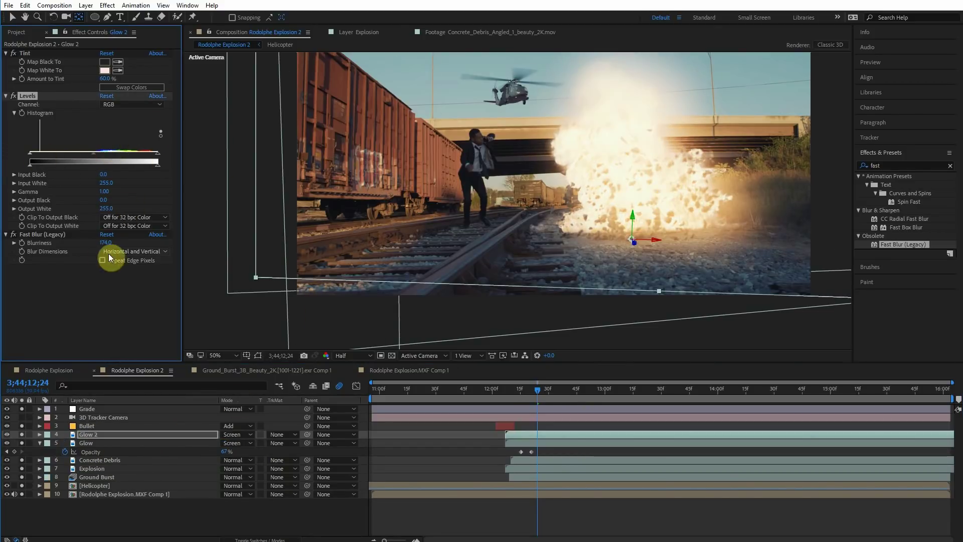
left_click_drag(109, 248, 198, 247)
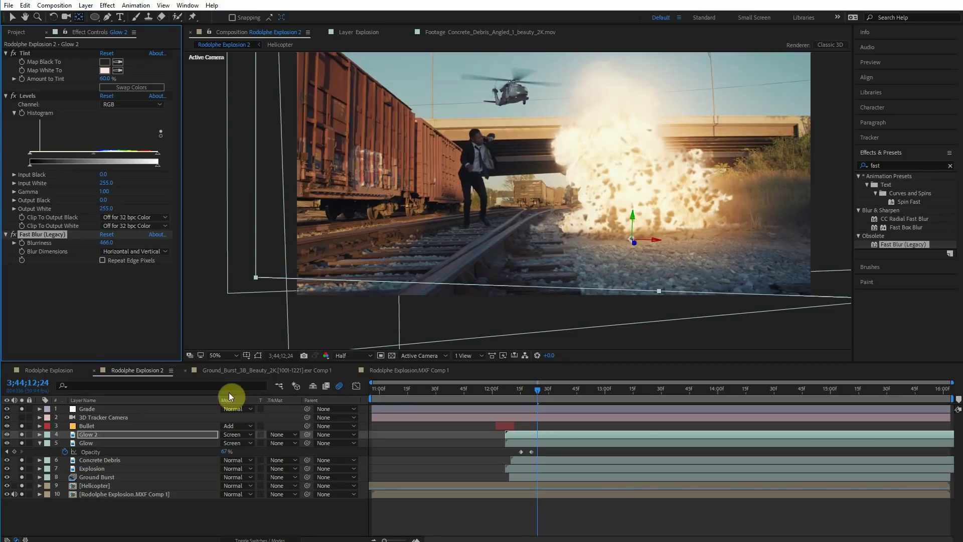
- Raise Glow 2's second Opacity keyframe to 100%, shift it slightly later in time, and keyframe Opacity to 0% at 3;44;13;01
key("t")
left_click(7, 444)
left_click_drag(226, 444, 420, 452)
left_click(540, 391)
left_click_drag(543, 393, 540, 393)
left_click_drag(534, 444, 536, 444)
left_click_drag(547, 391, 607, 393)
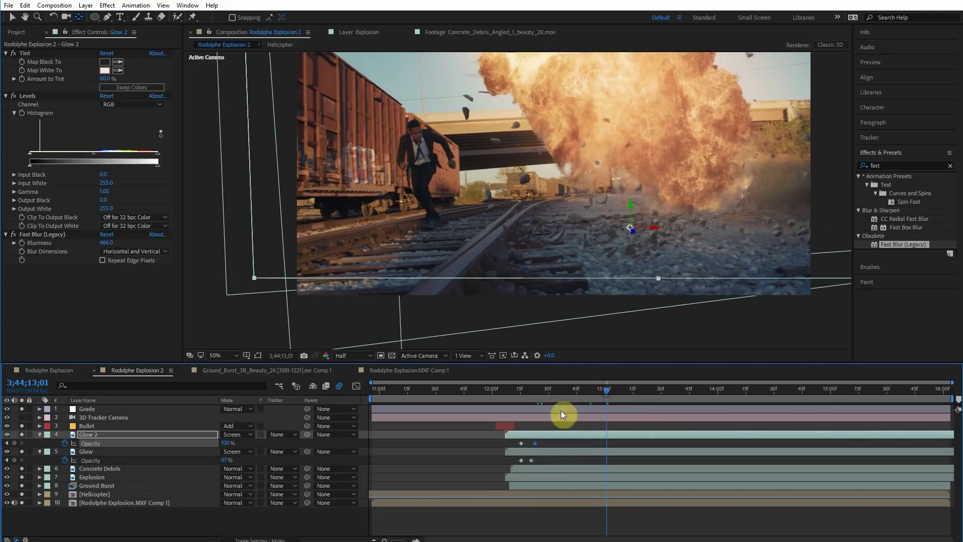
left_click_drag(224, 444, 8, 446)
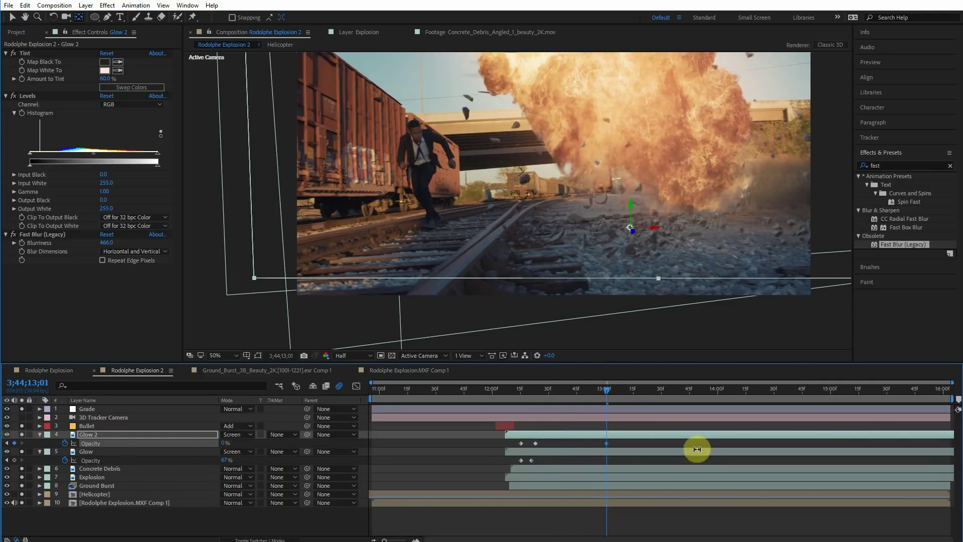
- At 3;44;12;26, compare the explosion with and without the Glow 2 layer
left_click(528, 393)
left_click_drag(530, 393, 541, 393)
left_click(23, 434)
left_click(22, 435)
left_click(22, 435)
left_click(22, 435)
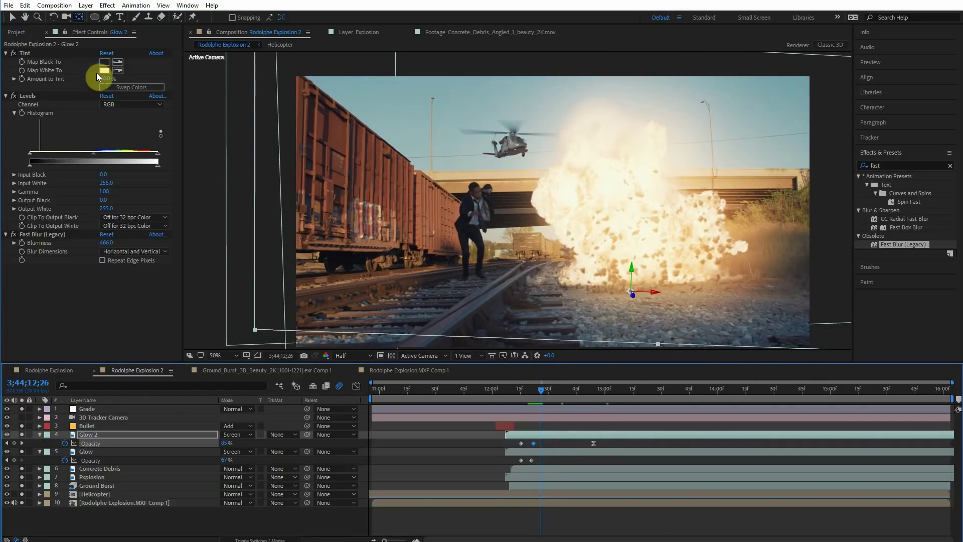
- Set Glow 2's Amount to Tint to 27% and lower its Opacity keyframe at 3;44;12;22
left_click_drag(107, 81, 97, 81)
left_click(534, 392)
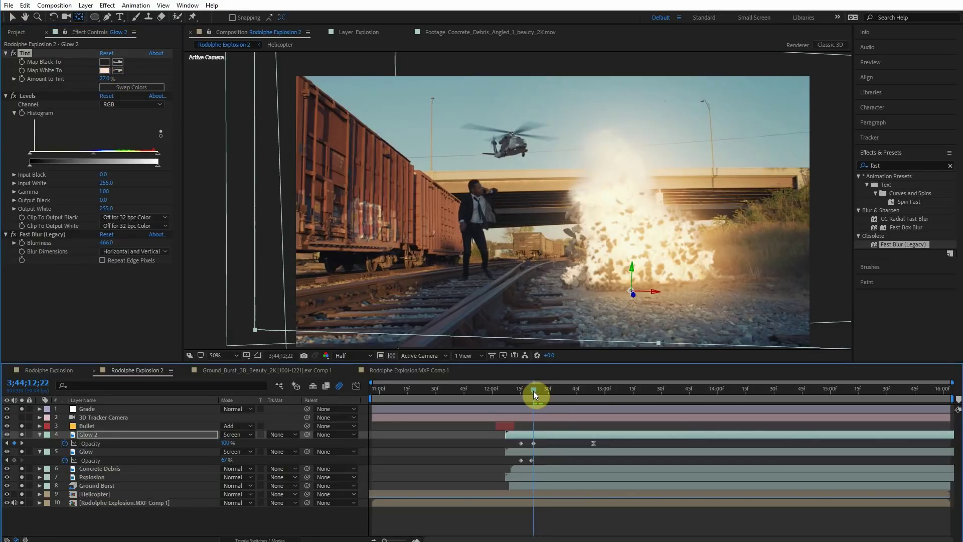
left_click_drag(224, 444, 211, 446)
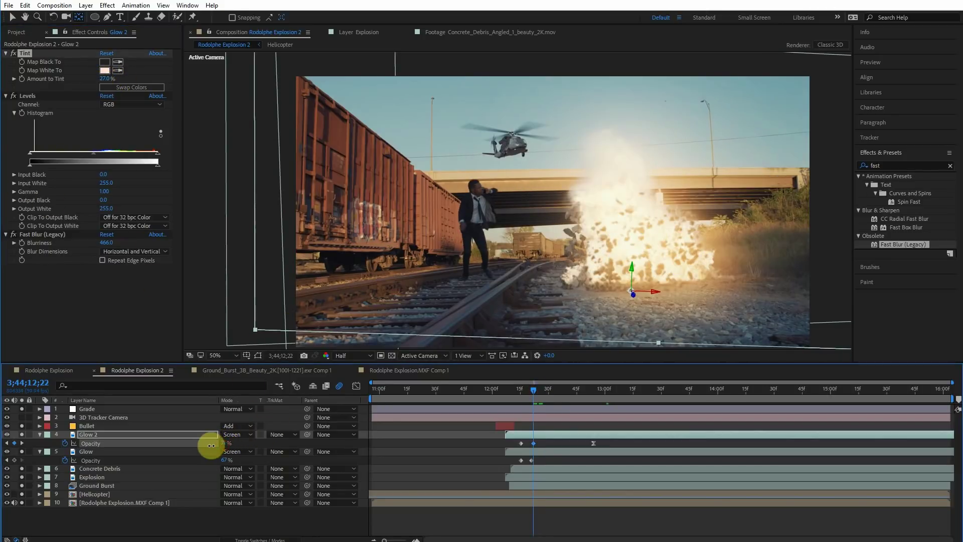
- Play back the composition from 3;44;12;00 to review the explosion with both glow layers
left_click(502, 389)
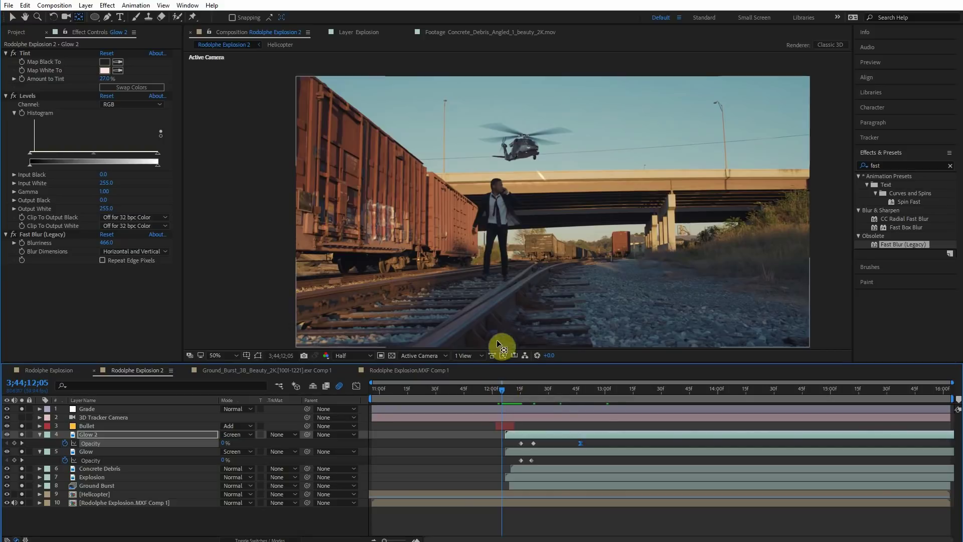
left_click_drag(517, 395, 495, 389)
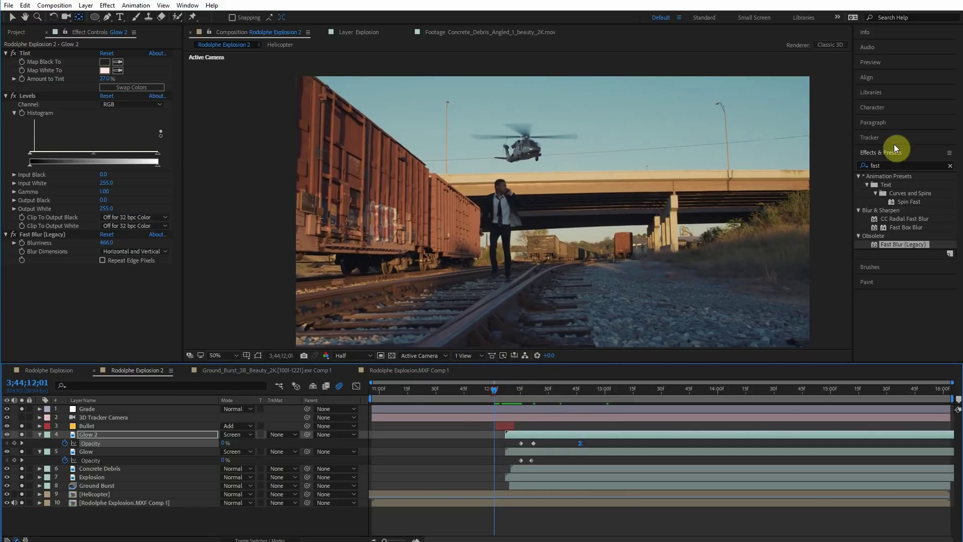
left_click(880, 62)
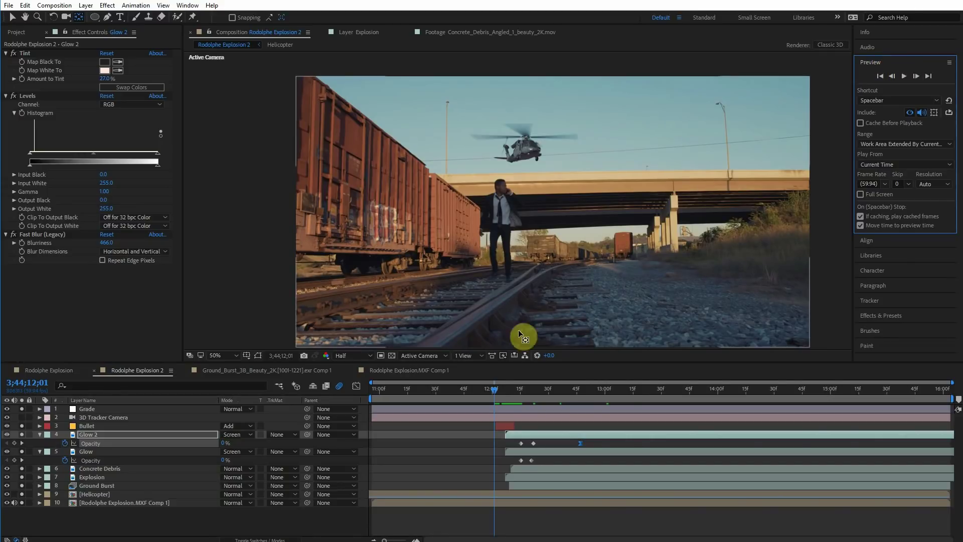
left_click(489, 392)
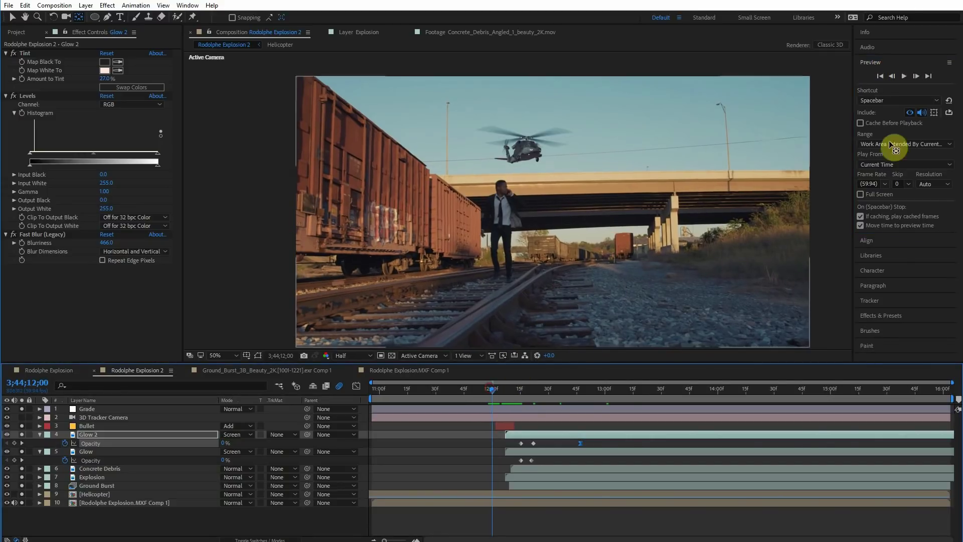
left_click(903, 77)
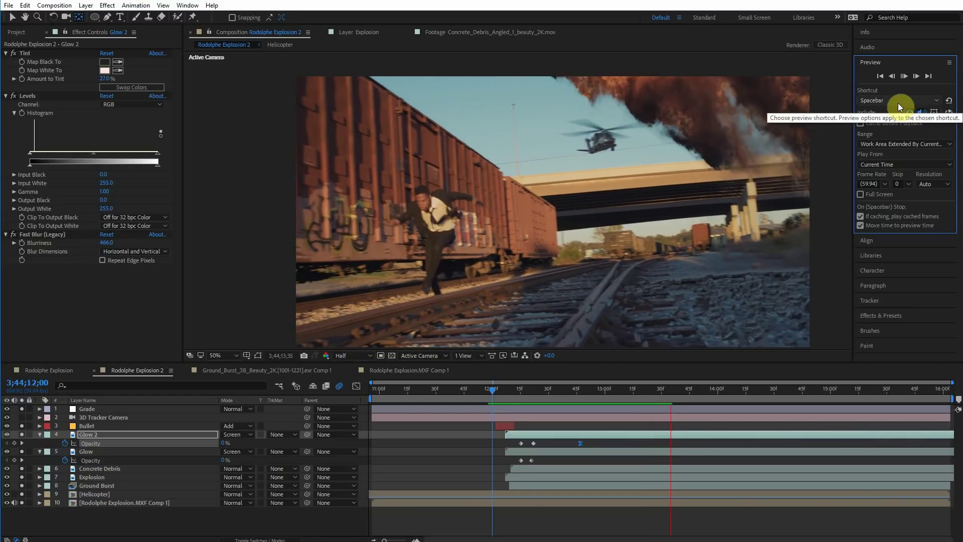
left_click(901, 71)
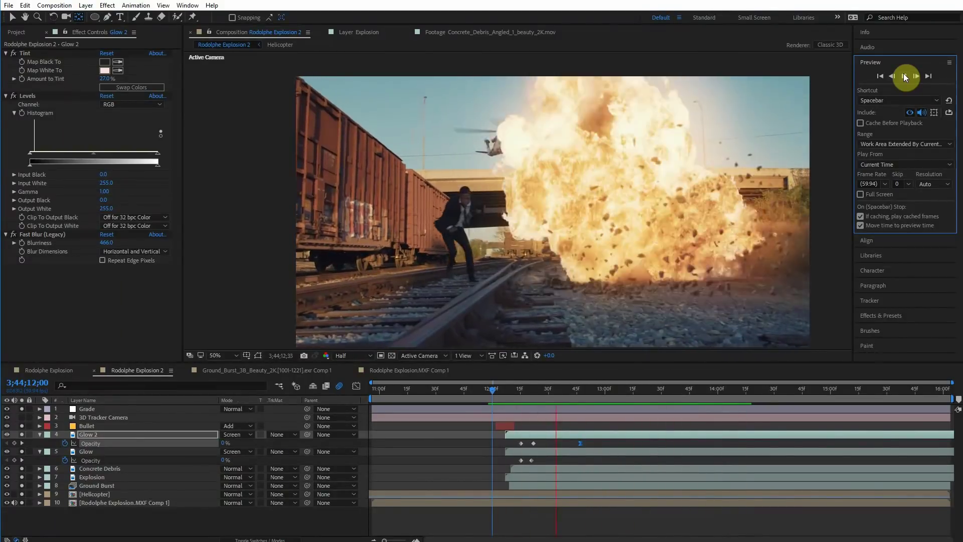
- At 3;44;12;40, duplicate the Explosion layer, name the copy Reflection, and place it above Glow 2
left_click_drag(546, 394, 558, 378)
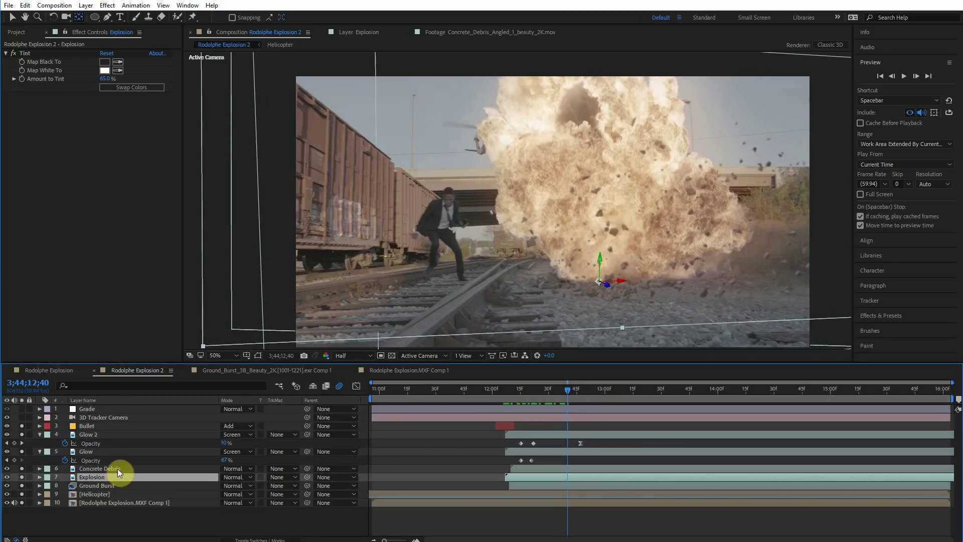
key("ctrl+d")
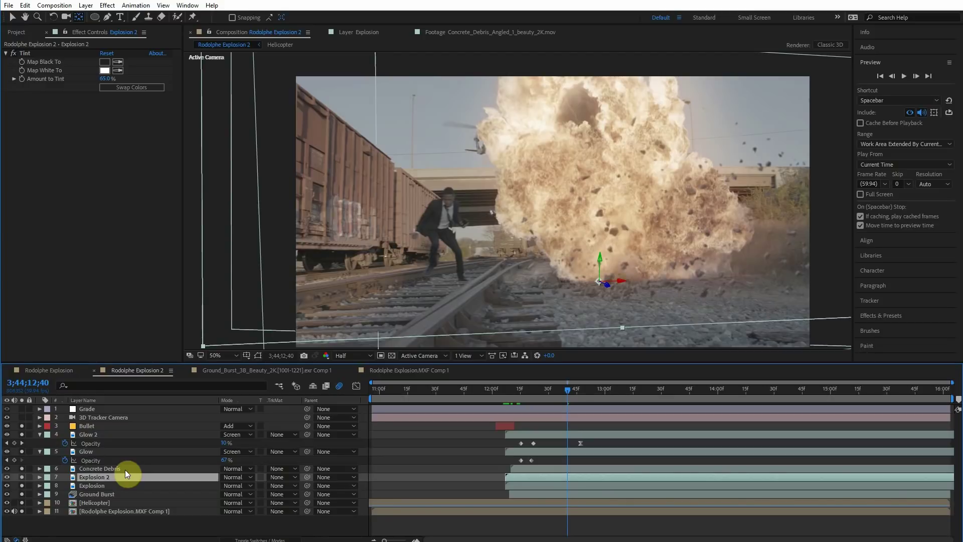
key("Return")
type("Reflection")
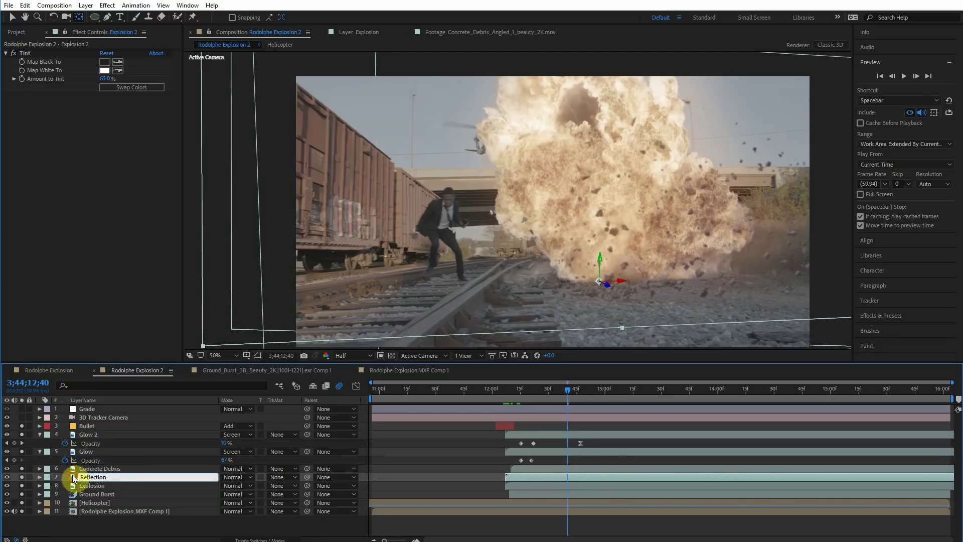
key("Return")
left_click_drag(72, 476, 89, 432)
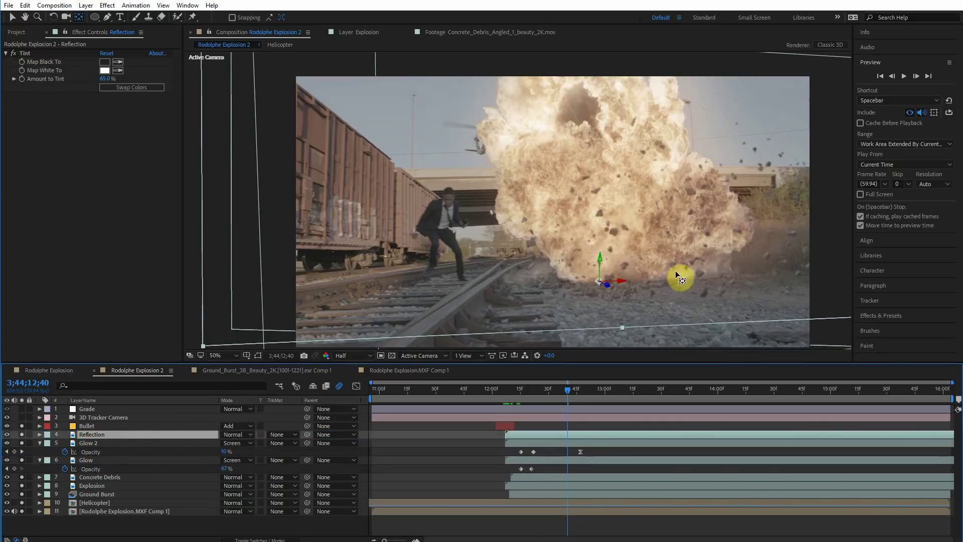
- Flip the Reflection layer vertically so the explosion mirrors onto the ground
right_click(695, 199)
mouse_move(736, 189)
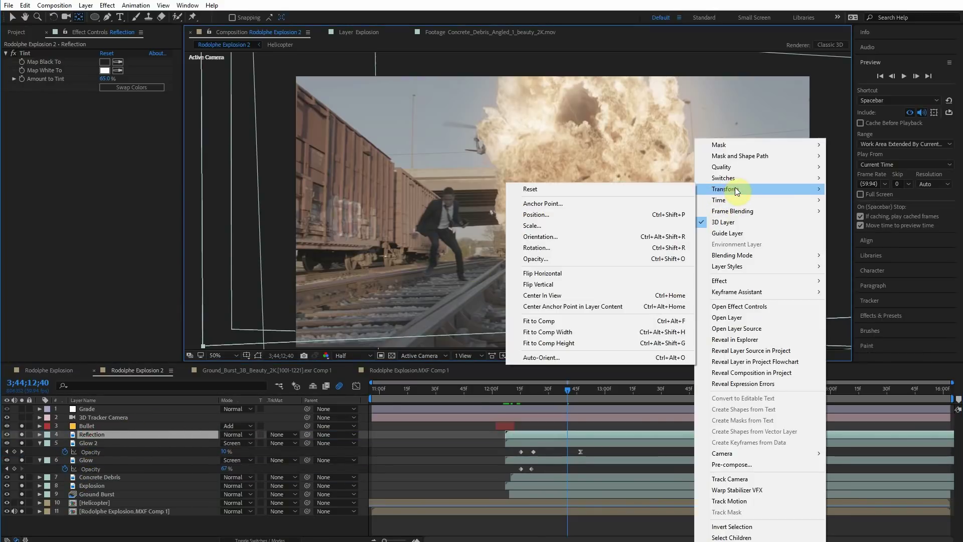
left_click(553, 284)
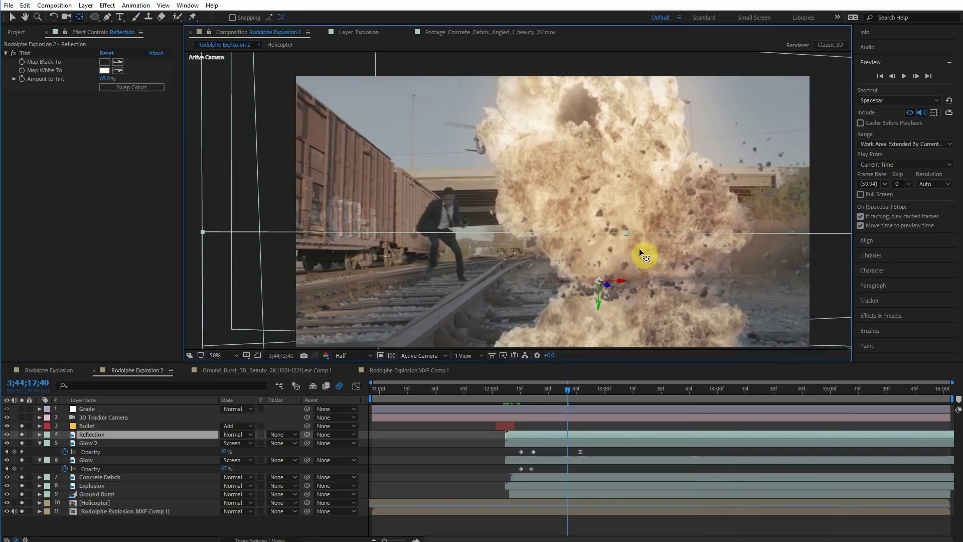
- At 3;44;12;28, apply Fast Blur (Legacy) with Blurriness 285 to the Reflection layer and stretch its scale wider across the ground
left_click_drag(571, 393, 546, 389)
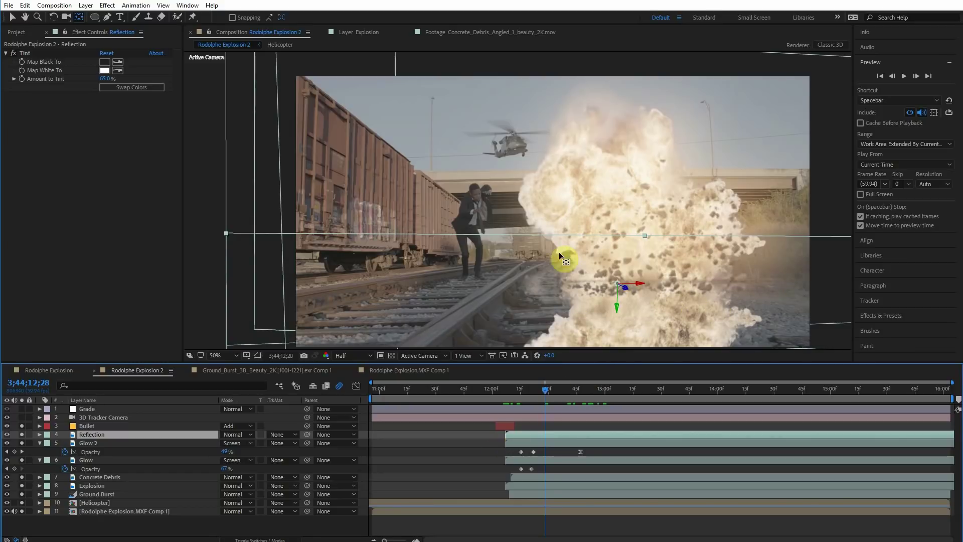
left_click(878, 317)
left_click_drag(903, 244, 256, 112)
key("s")
mouse_move(235, 446)
left_mouse_down()
mouse_move(350, 441)
mouse_move(333, 445)
mouse_move(257, 447)
mouse_move(484, 391)
mouse_move(221, 447)
left_mouse_up()
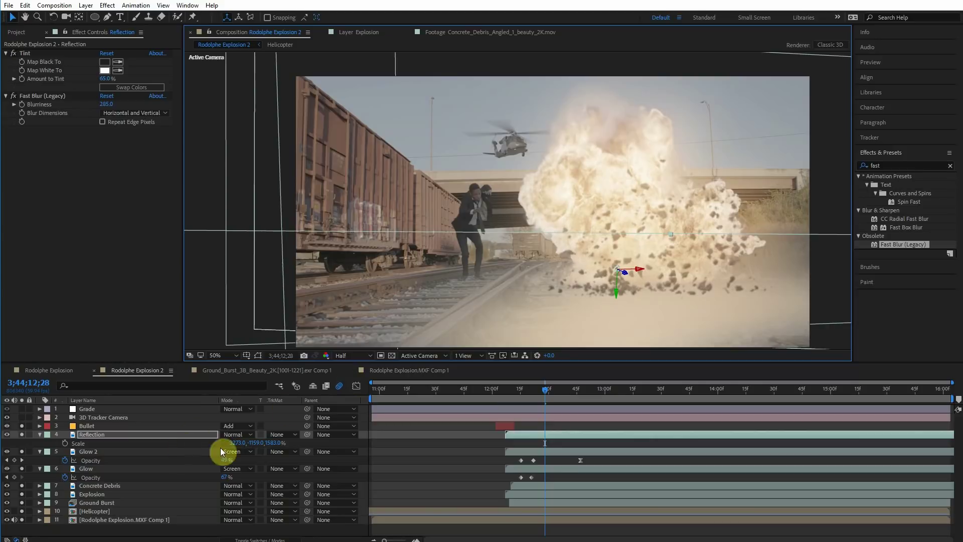
- Blend the Reflection layer in Add mode with a non-animated Opacity of 13% and an Amount to Tint of 10%
left_click(243, 437)
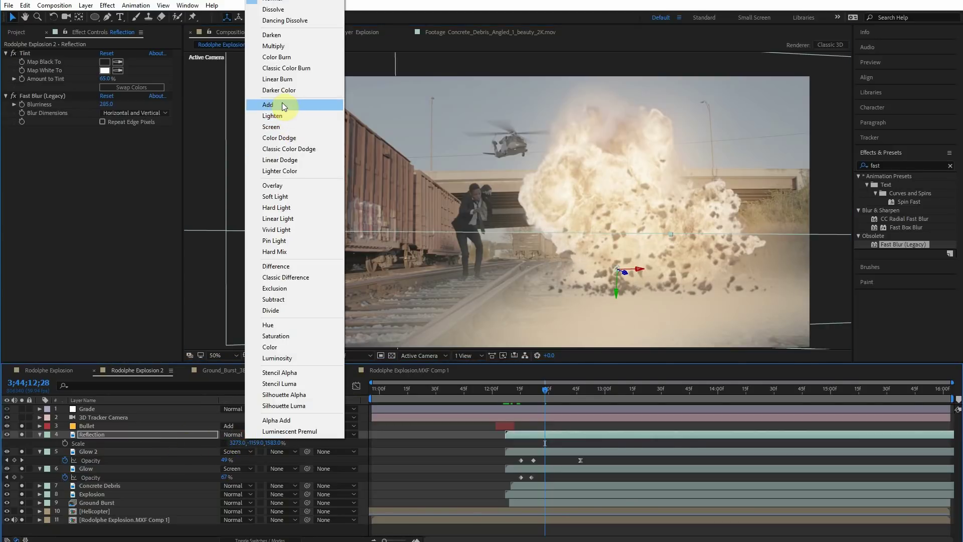
left_click(281, 105)
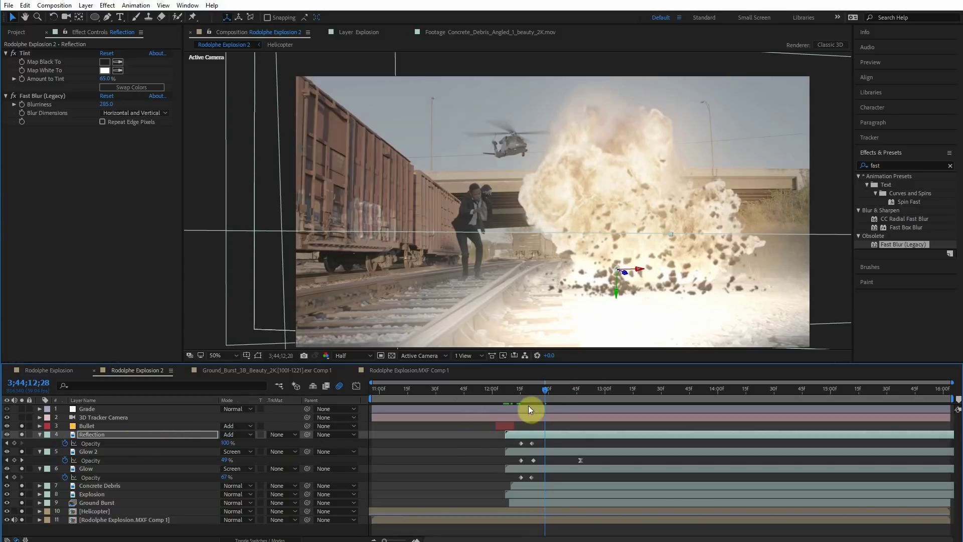
left_click(65, 443)
left_click_drag(225, 442, 177, 442)
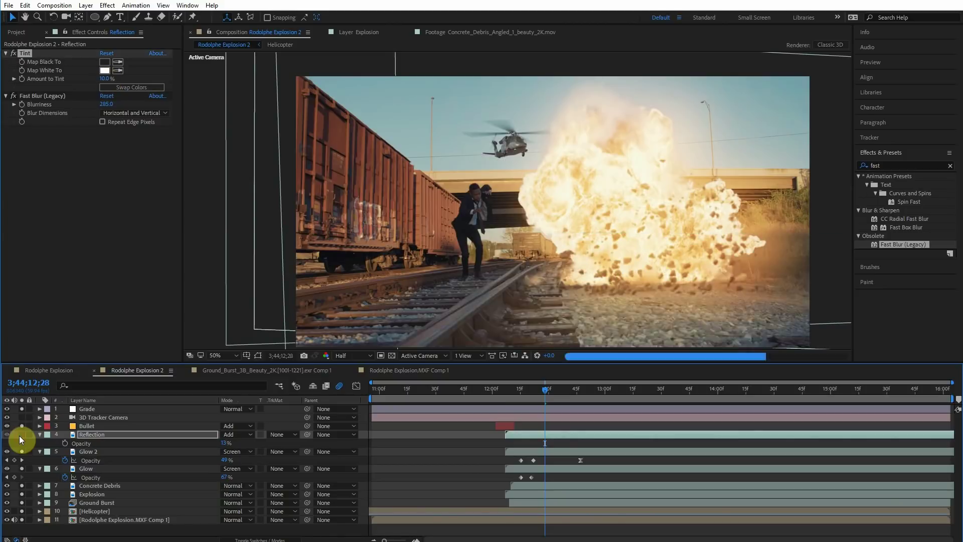
- At 3;44;12;28, compare the ground lighting with and without the Reflection layer
left_click(21, 436)
left_click(21, 436)
left_click(21, 436)
left_click(20, 436)
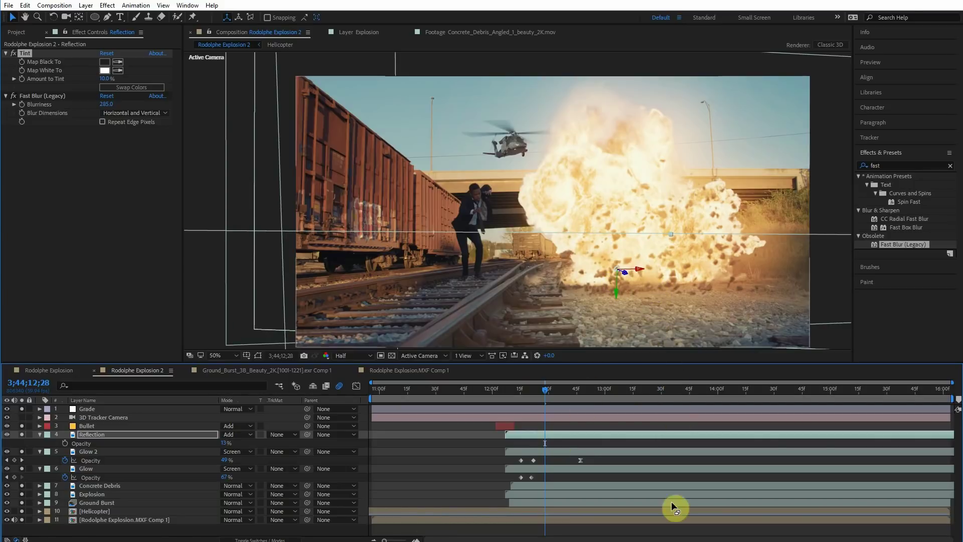
- Play back the composition from 3;44;12;08 to review the ground reflection in motion
left_click_drag(544, 390, 509, 394)
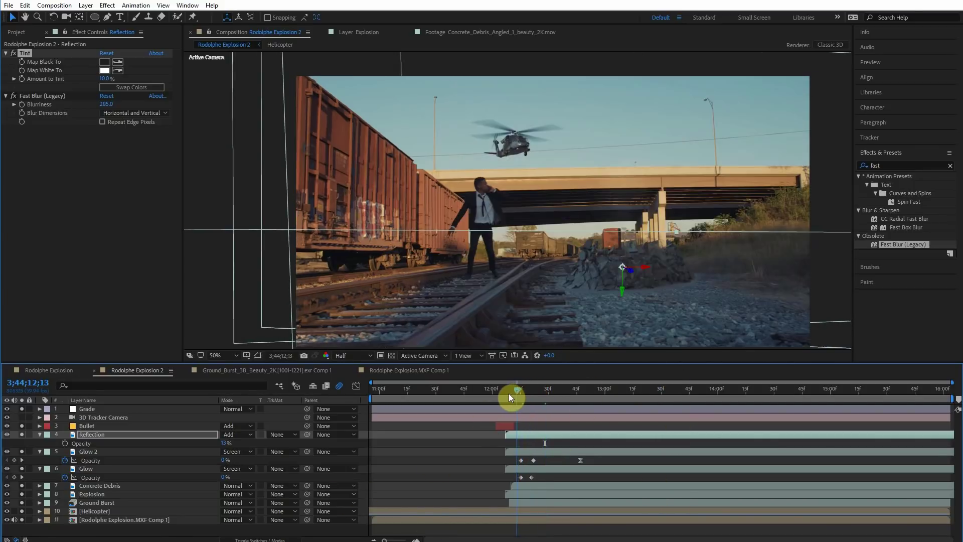
left_click(870, 62)
left_click(905, 76)
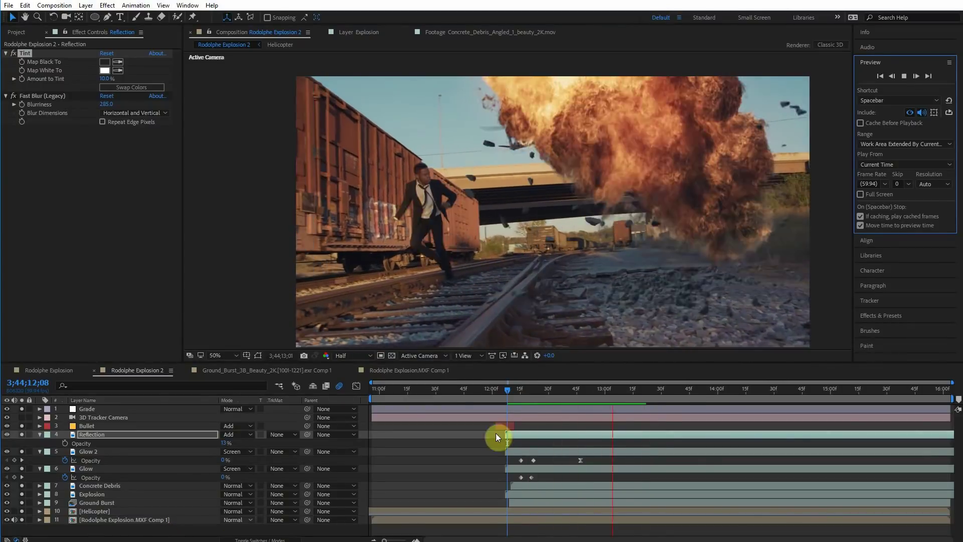
- At 3;44;12;41, reposition the Reflection layer under the explosion's base and rotate it slightly, checking the result at 3;44;12;30
left_click_drag(548, 390, 569, 389)
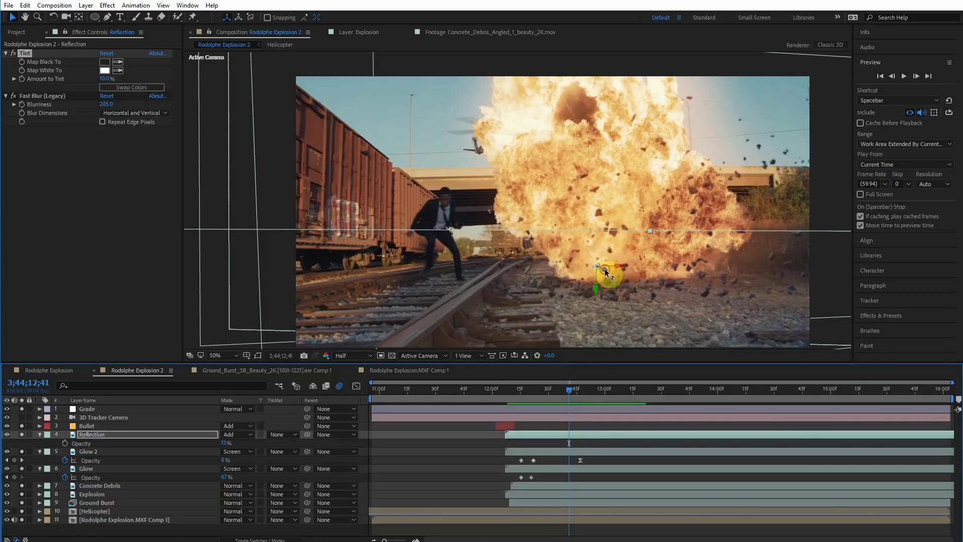
left_click_drag(604, 269, 610, 273)
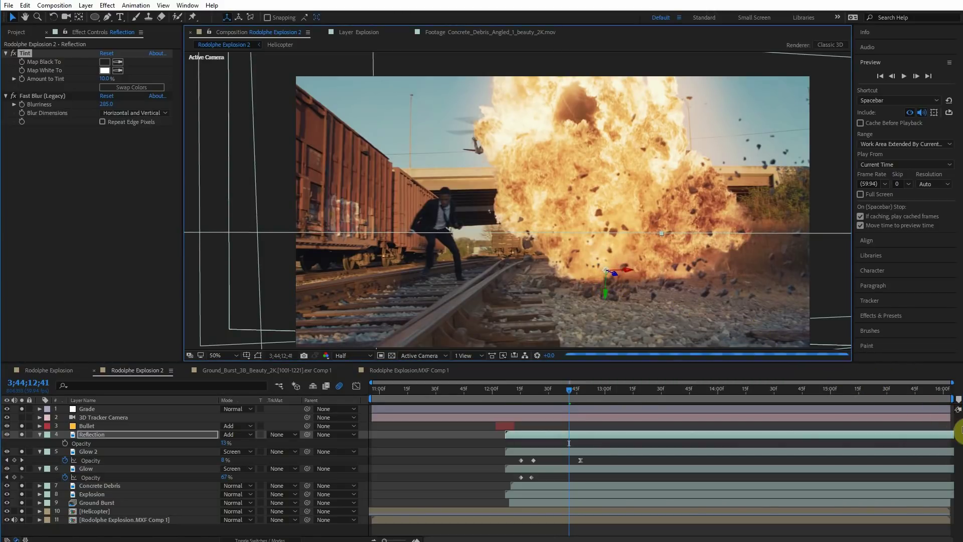
key("w")
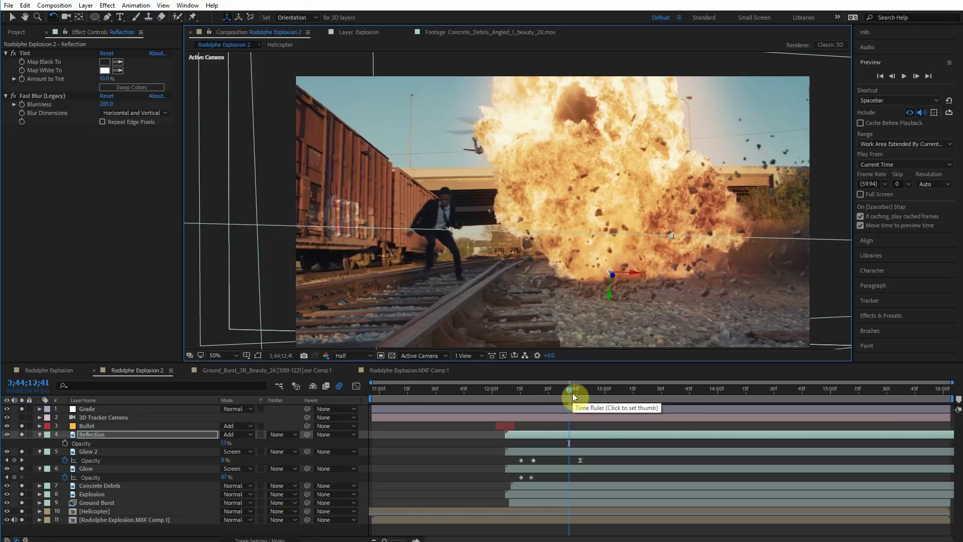
left_click(548, 396)
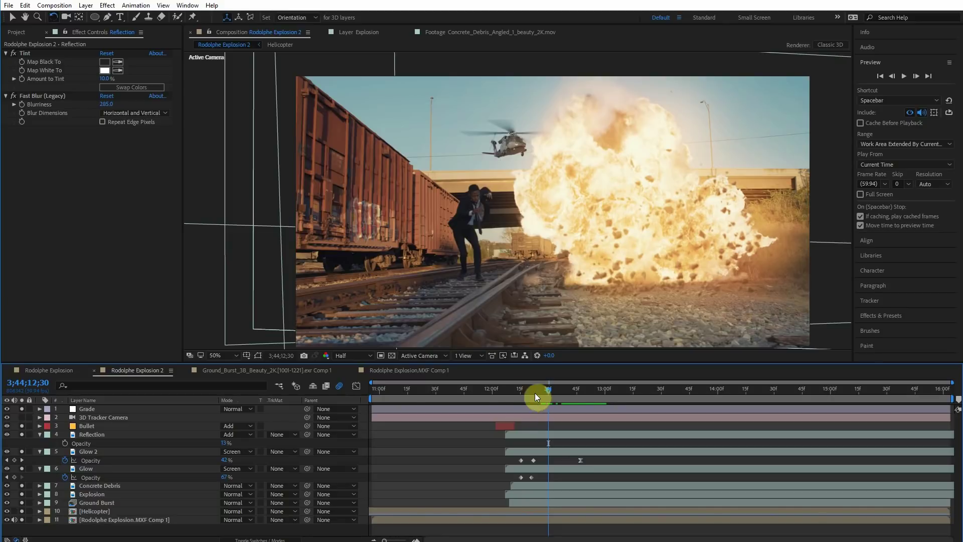
- Collapse the displayed properties of the Reflection, Glow 2 and Glow layers
left_click(40, 435)
left_click(40, 444)
left_click(40, 452)
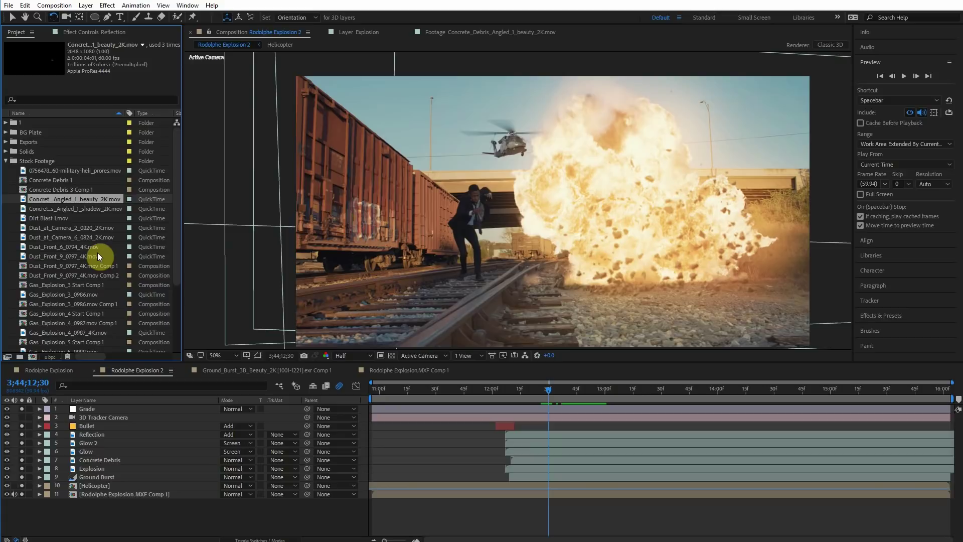
- At 3;44;12;47, preview the Dust_at_Camera_2_0820_2K.mov and Dust_Front_6_0794_4K.mov stock clips as candidates for the explosion dust
left_click(580, 393)
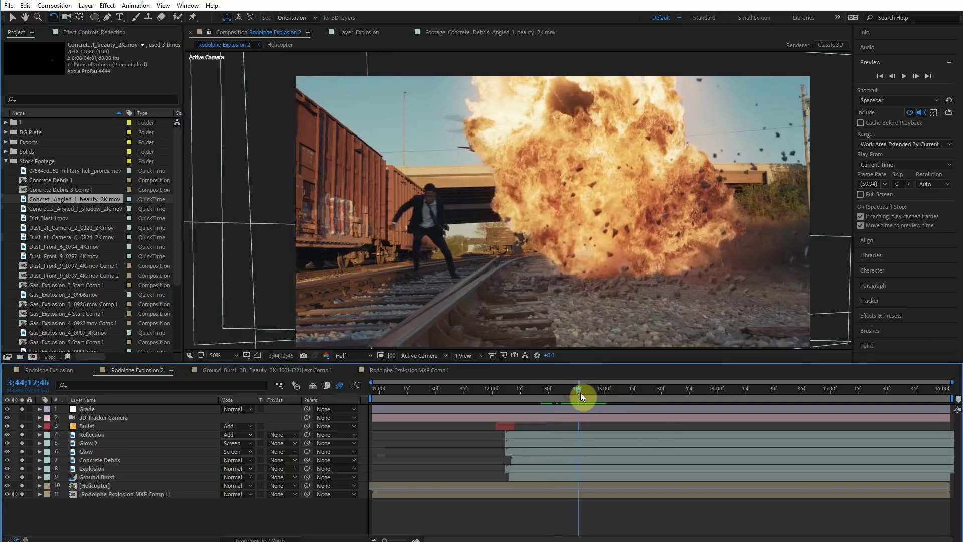
double_click(23, 227)
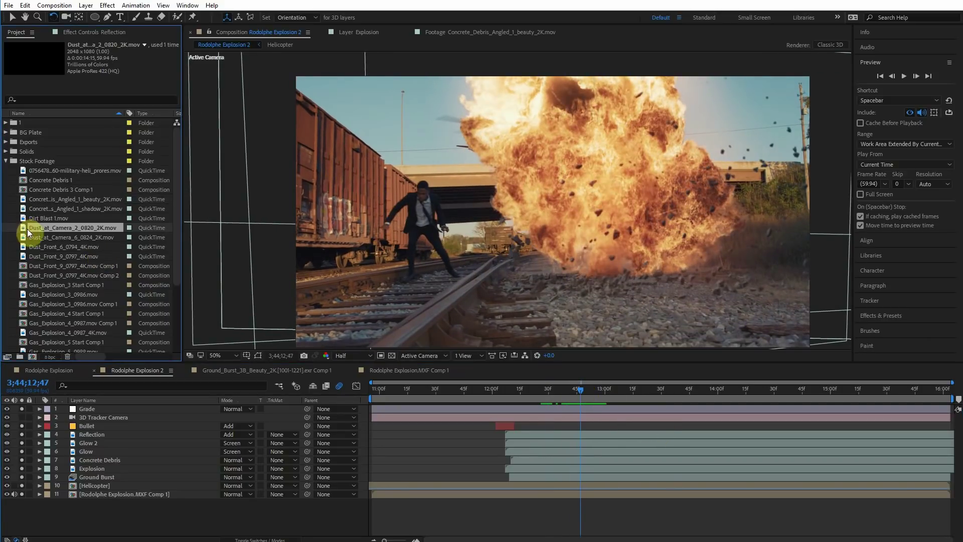
left_click_drag(198, 331, 280, 332)
double_click(42, 246)
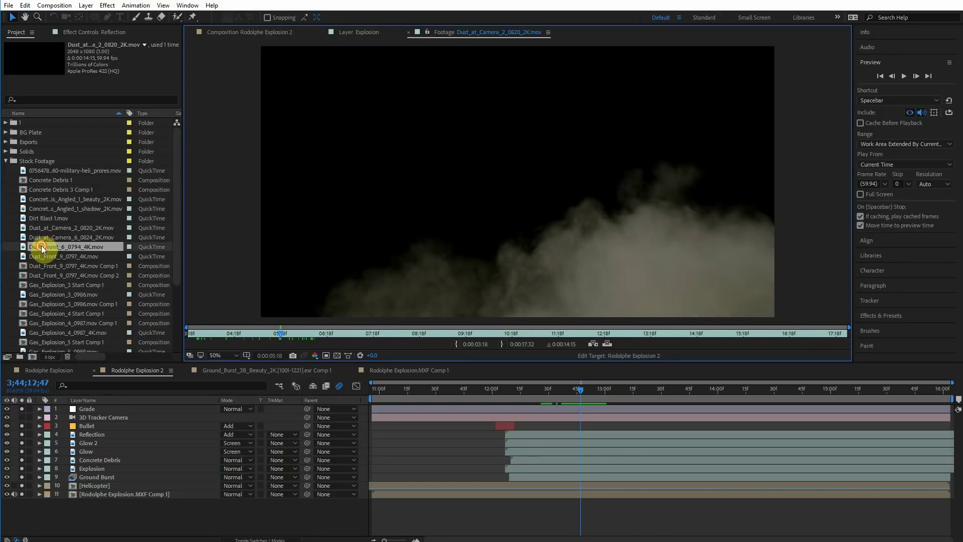
left_click_drag(389, 315, 451, 312)
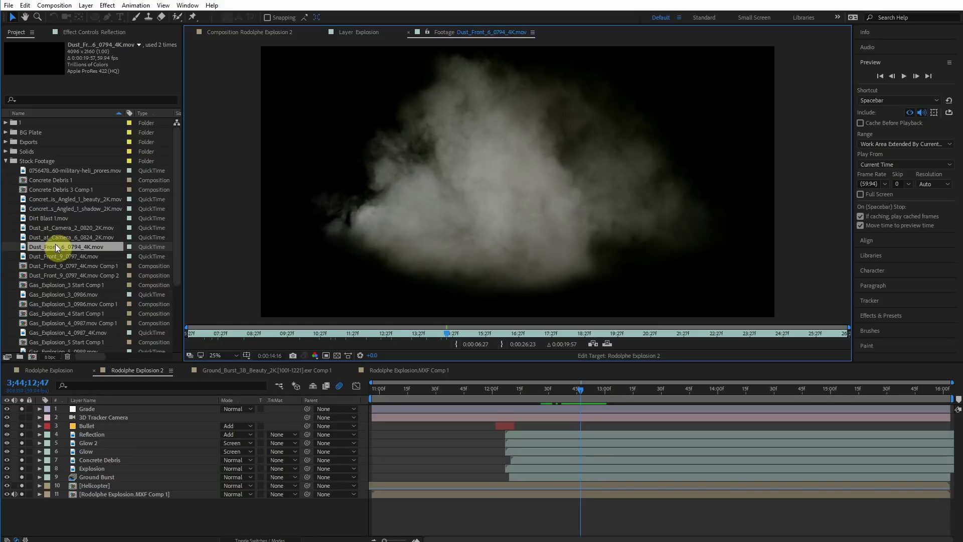
- Add Dust_Front_6_0794_4K.mov above the Reflection layer, shift it so its dust appears at 3;44;12;47, and lower it in the frame
left_click_drag(56, 243, 133, 432)
left_click_drag(460, 433, 538, 434)
left_click_drag(590, 197, 480, 260)
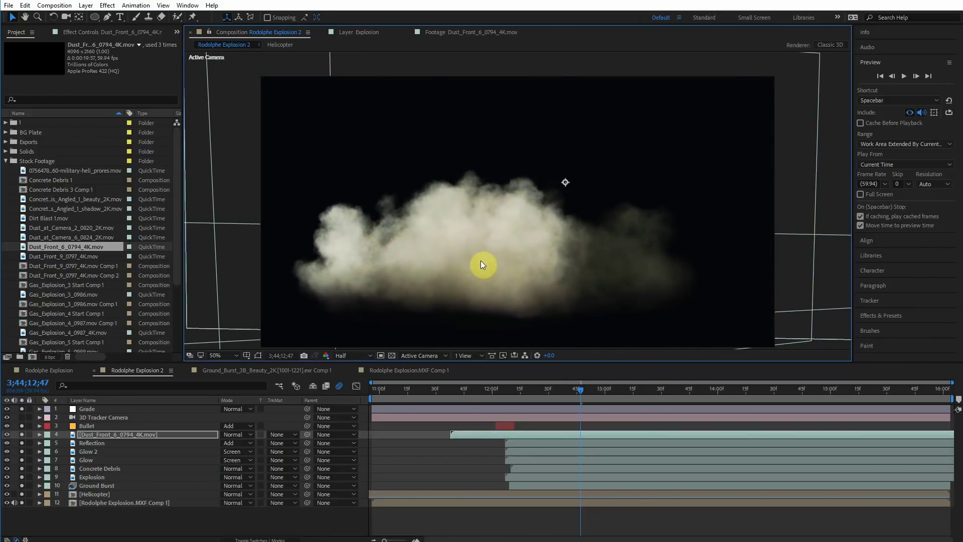
- Apply Shift Channels to the Dust_Front_6_0794_4K.mov layer and take its alpha from Luminance
left_click(898, 313)
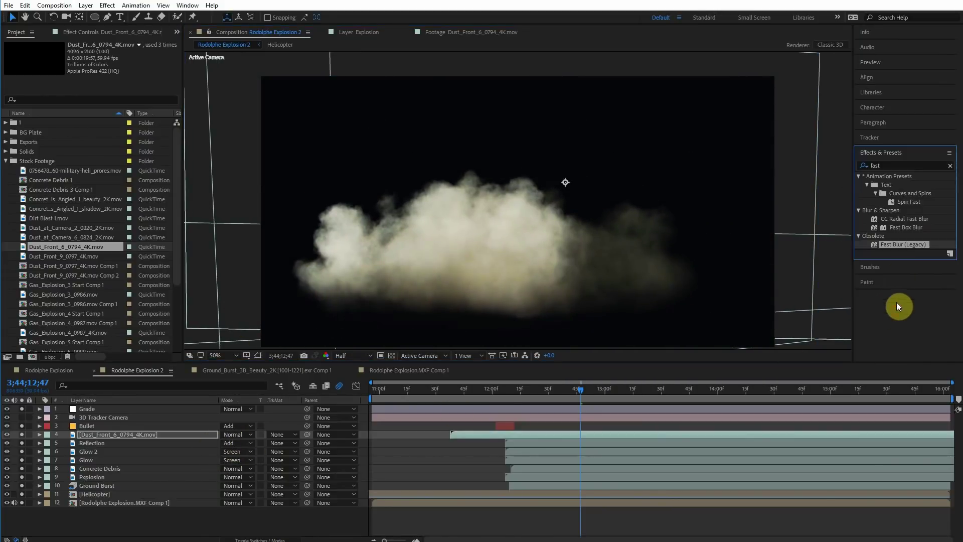
left_click(887, 165)
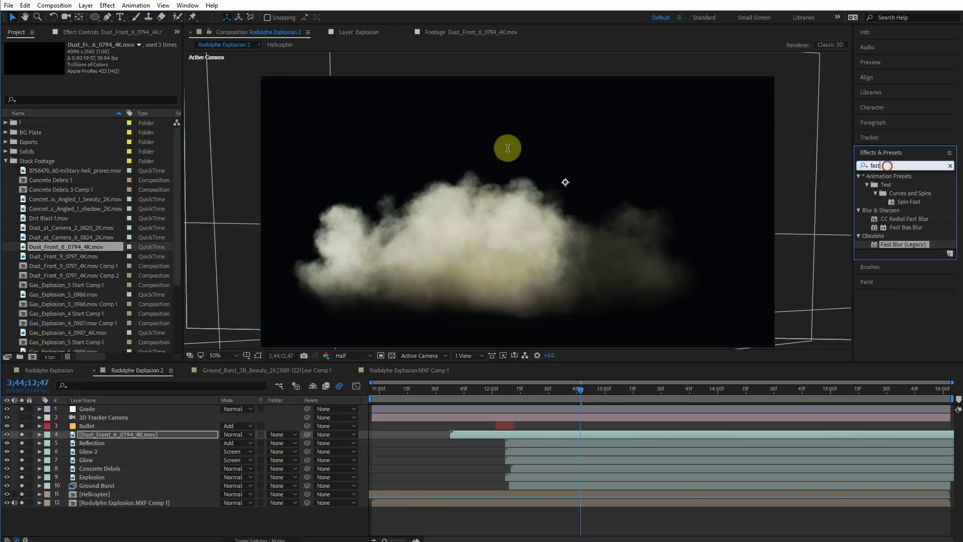
left_click_drag(508, 148, 422, 131)
type("shift")
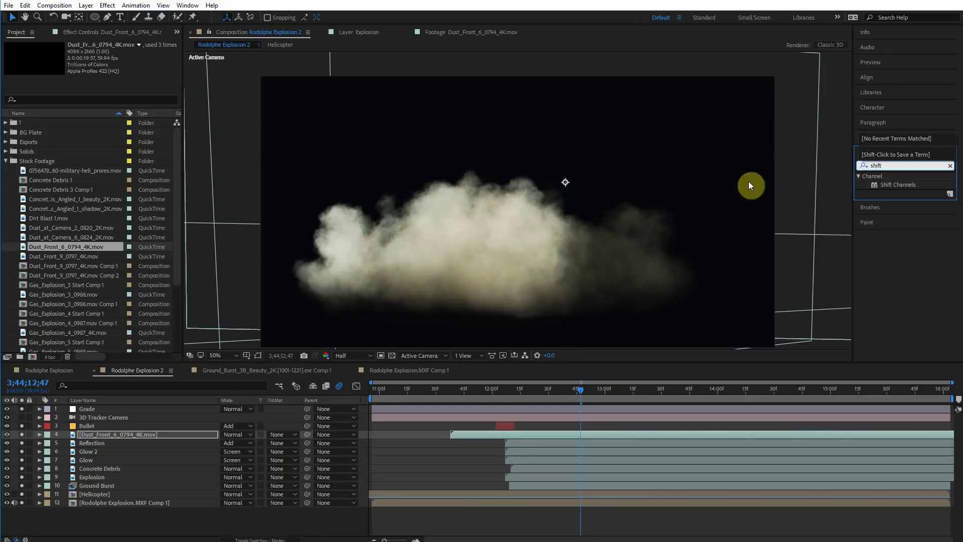
double_click(887, 185)
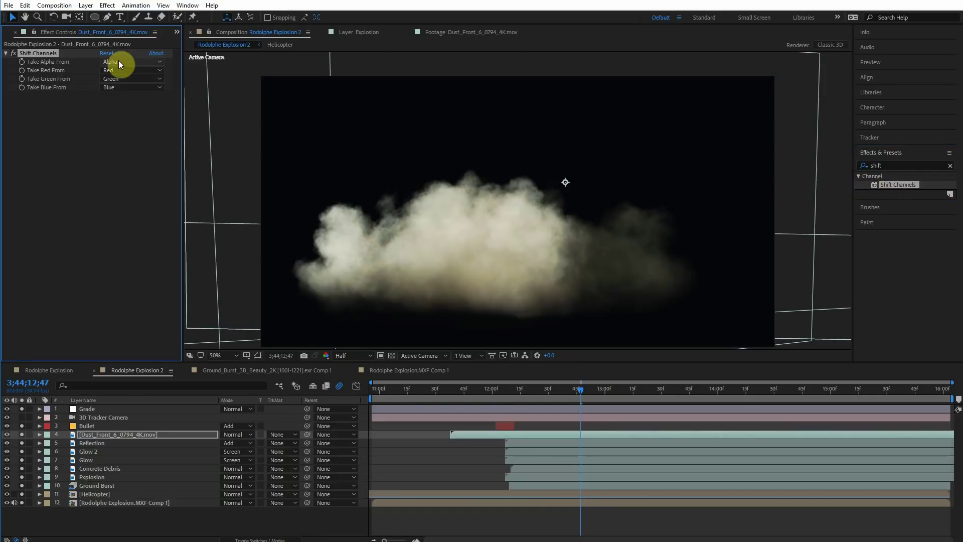
left_click(117, 63)
left_click(135, 118)
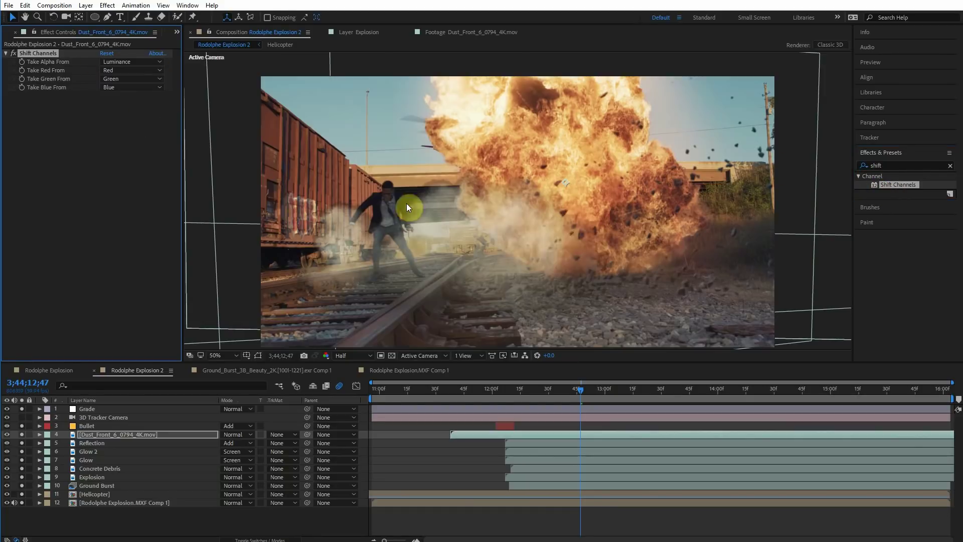
- Move the dust cloud over the lower part of the explosion, keeping its blending mode at Normal
left_click_drag(498, 245, 582, 269)
left_click(236, 434)
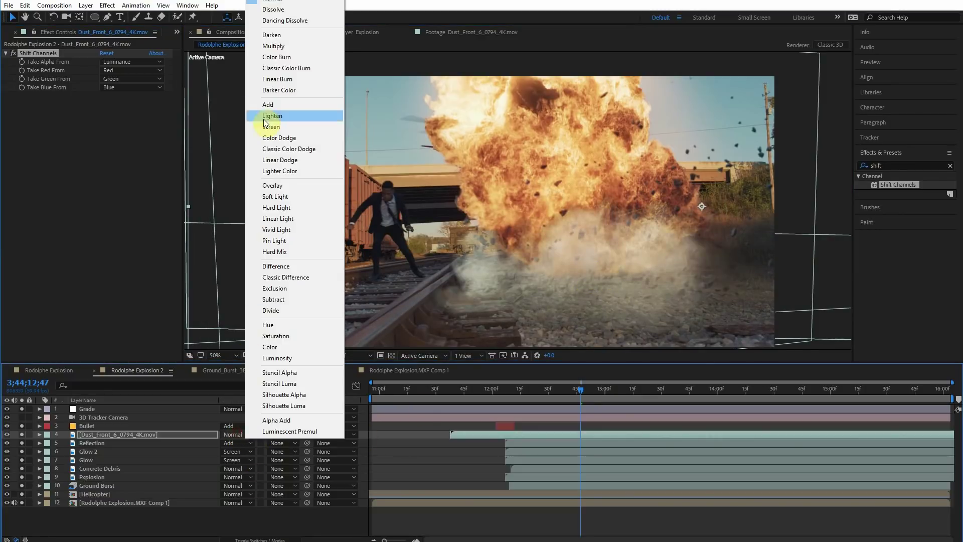
left_click(163, 433)
left_click_drag(634, 276, 670, 237)
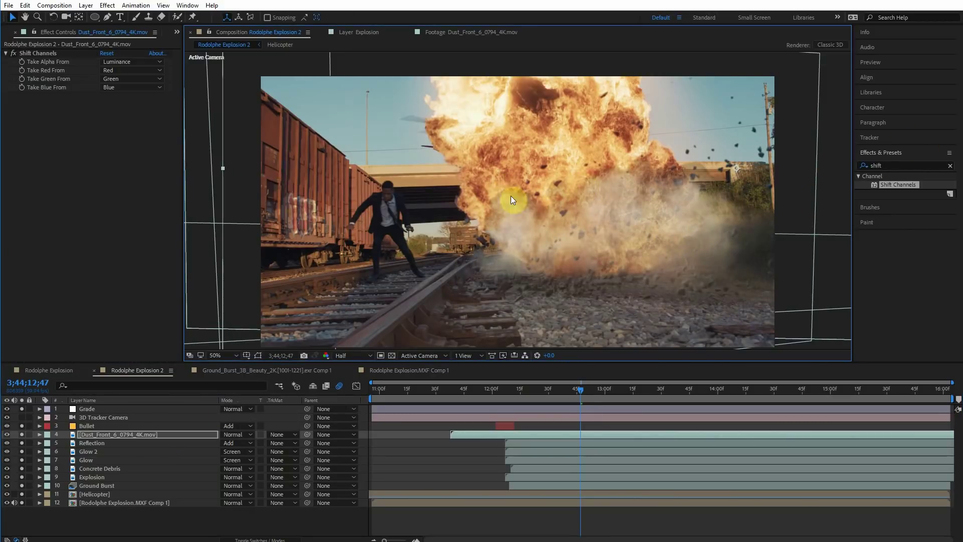
- Apply the Fill effect to the dust layer after its Shift Channels effect
left_click(904, 165)
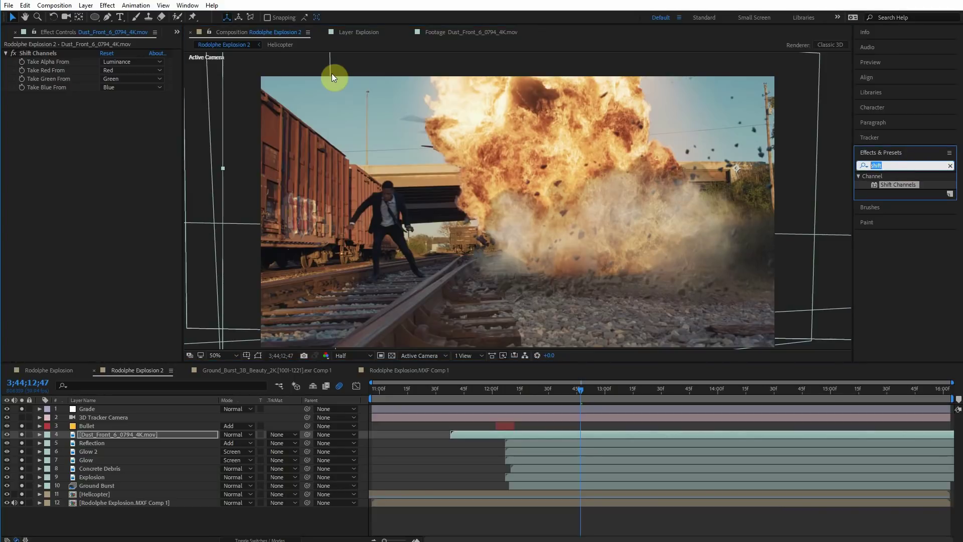
type("fill")
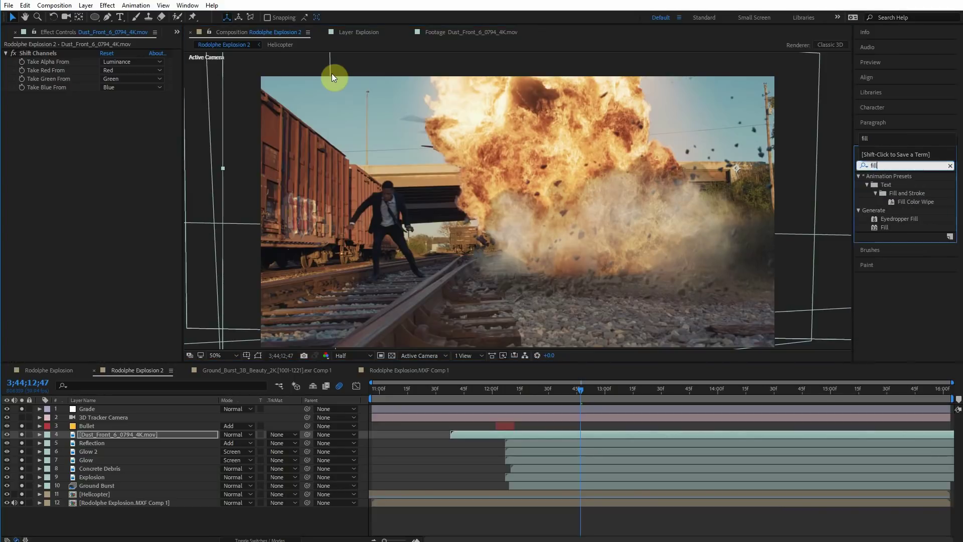
left_click_drag(886, 232, 95, 187)
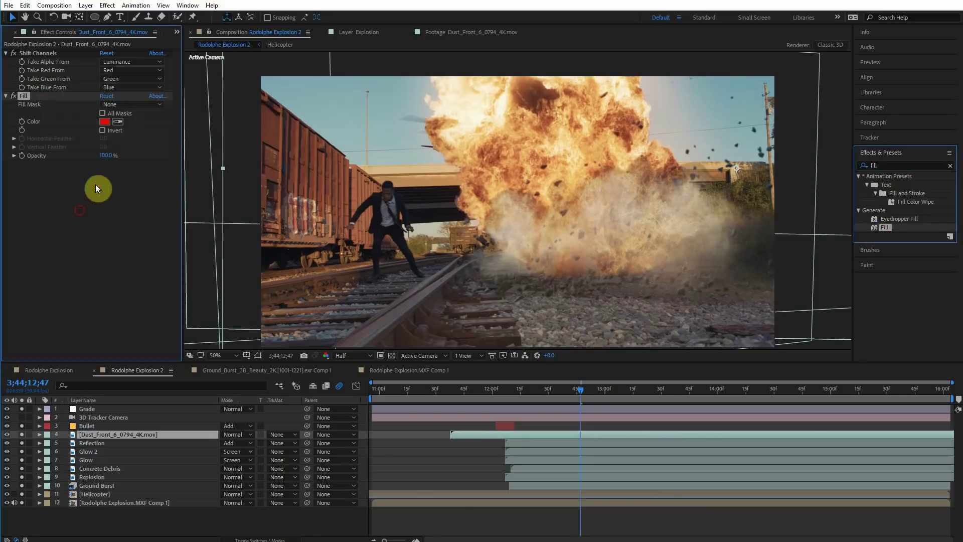
- Hide the Grade layer, sample the gravel for the dust's Fill color, and adjust it to a neutral gray of about 837E7E
left_click(116, 121)
left_click(585, 286)
left_click(21, 409)
left_click(118, 122)
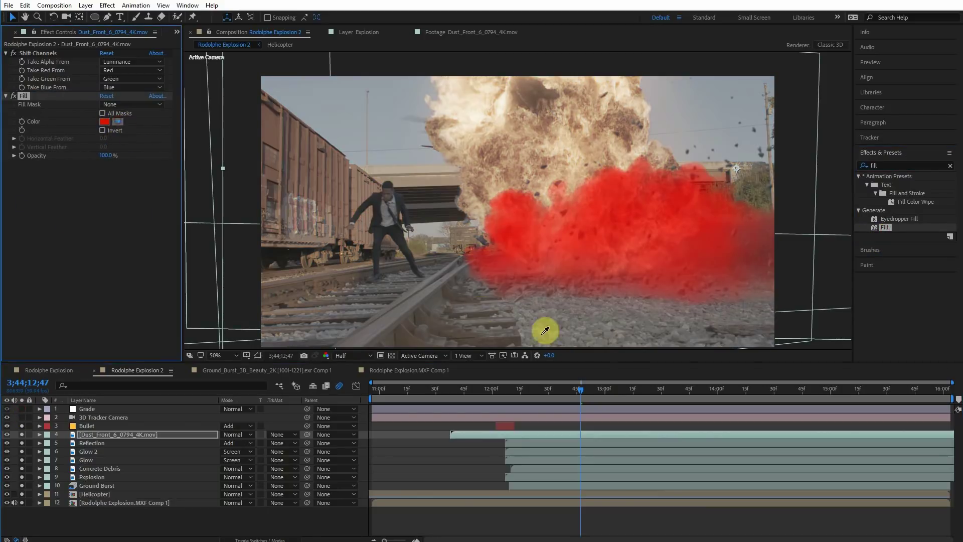
left_click(600, 322)
left_click(106, 122)
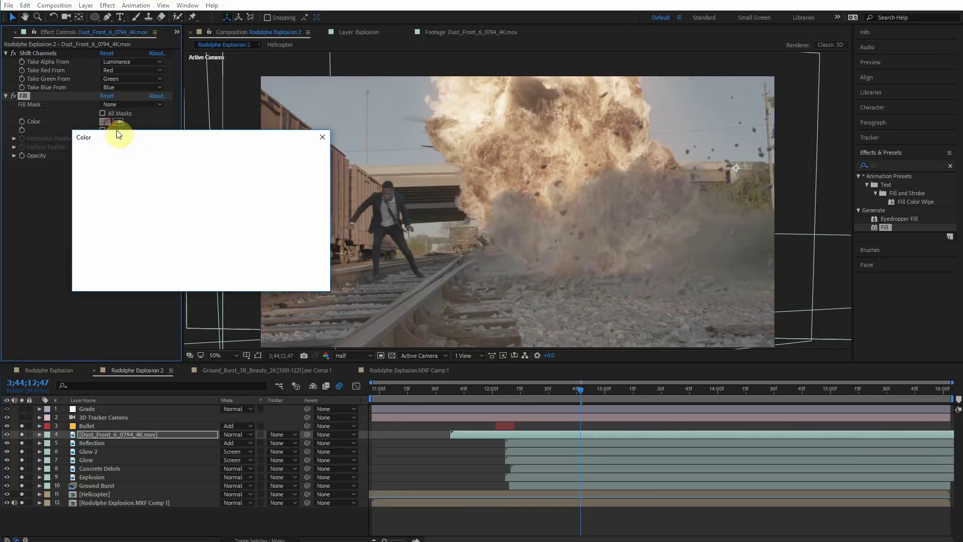
left_click(87, 215)
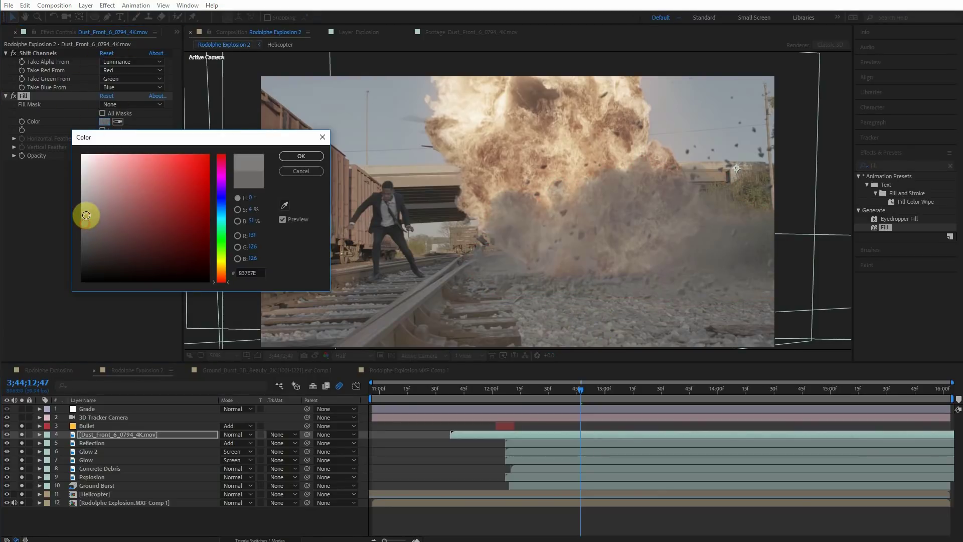
left_click(316, 156)
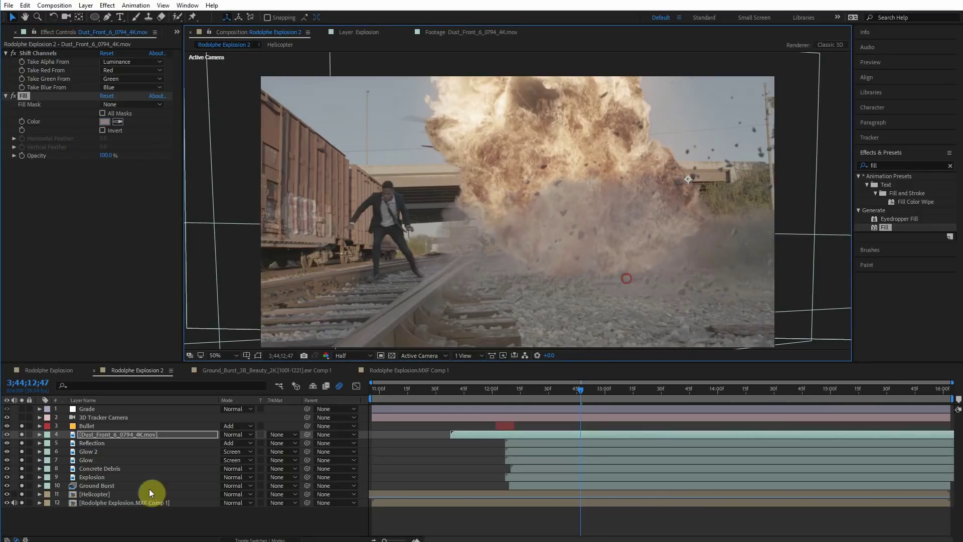
- Set the dust layer's anchor point to 1605, 1422 at the base of the cloud and make it a 3D layer
key("a")
left_click_drag(230, 444, 323, 443)
key("ctrl+z")
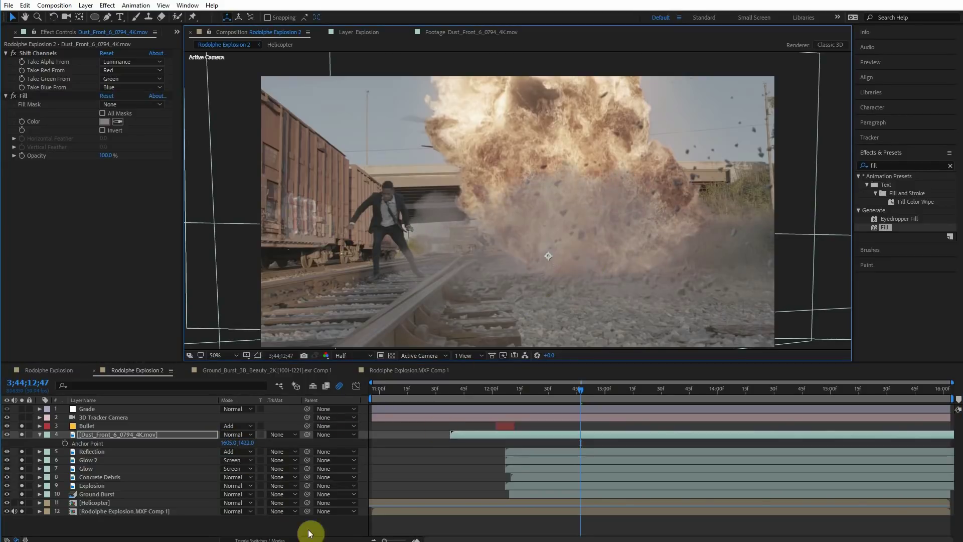
left_click(258, 539)
left_click(276, 434)
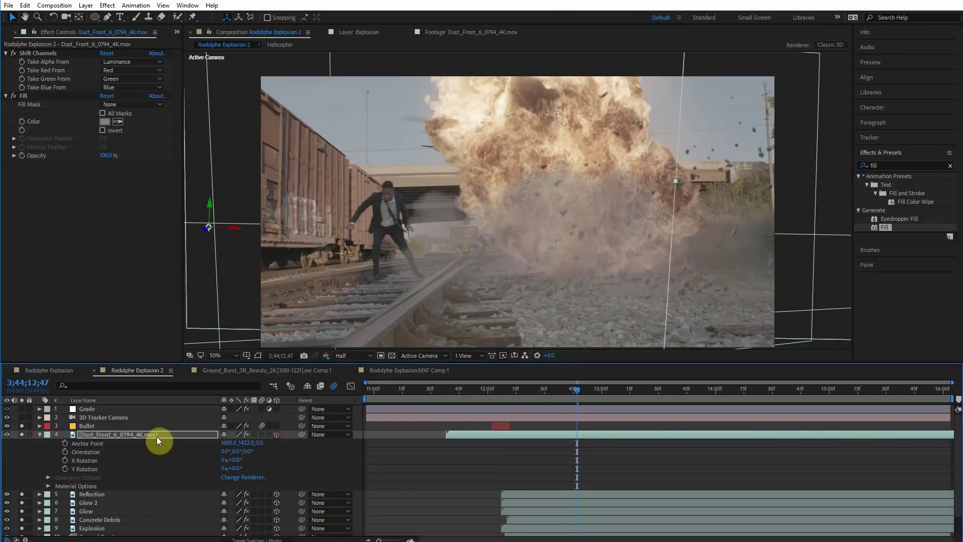
- Copy the Glow layer's position onto the dust layer so it sits at the explosion's base
left_click(113, 433)
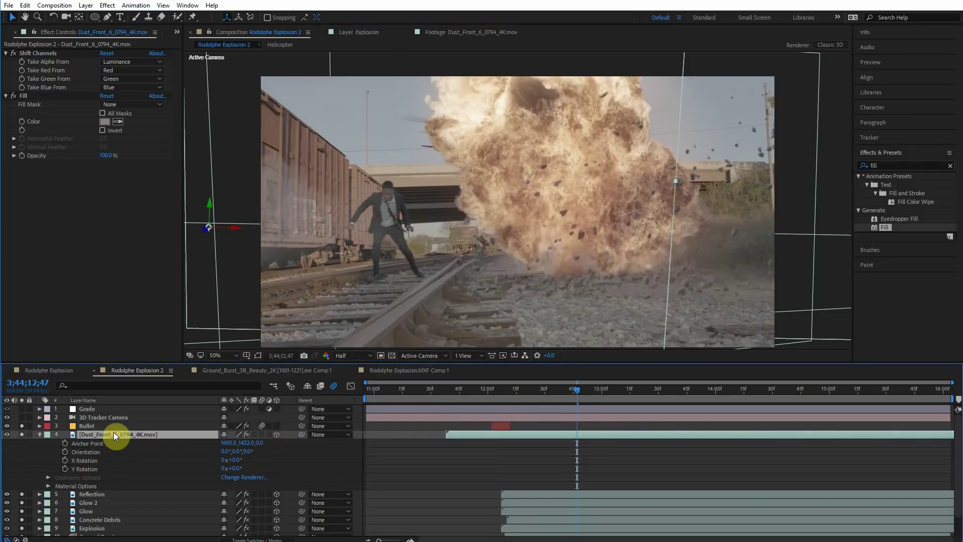
left_click(96, 512)
key("t")
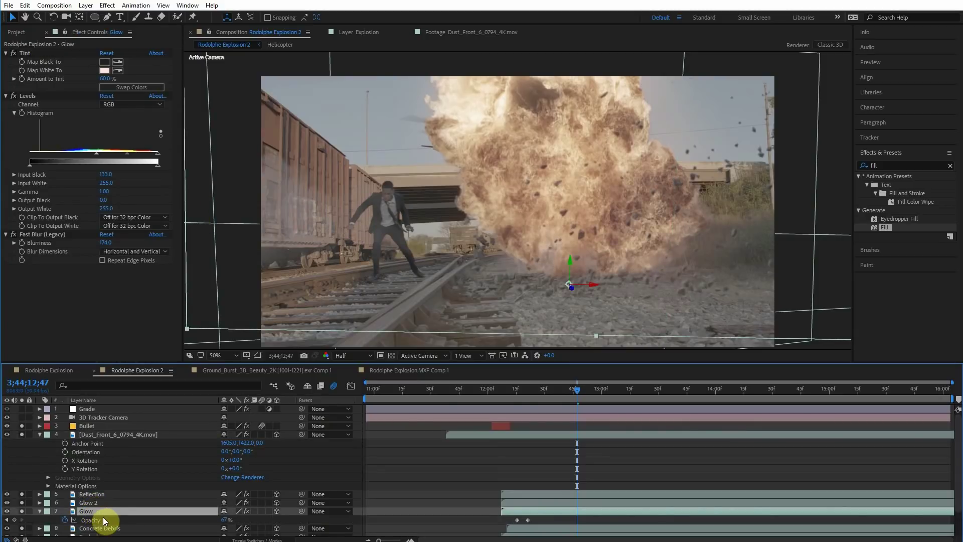
key("p")
left_click(95, 521)
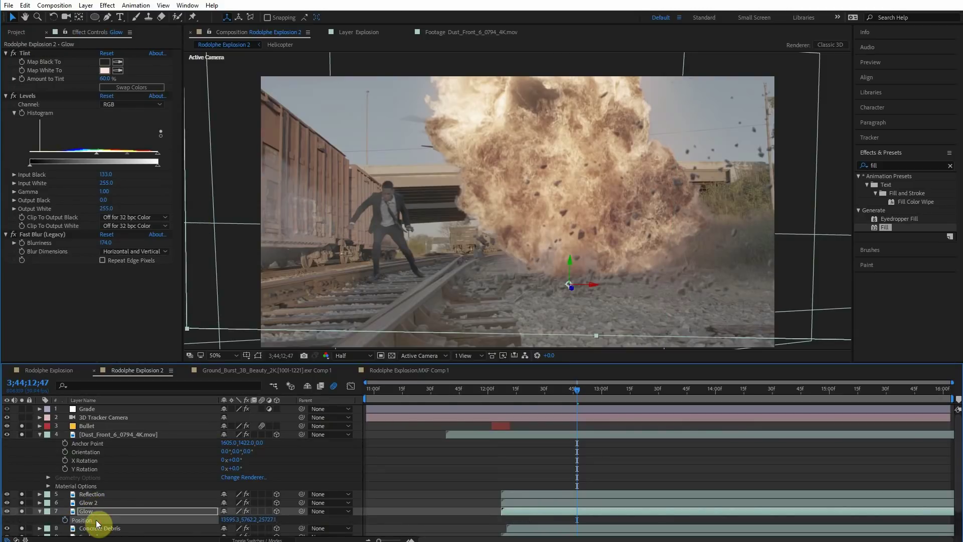
left_click(125, 435)
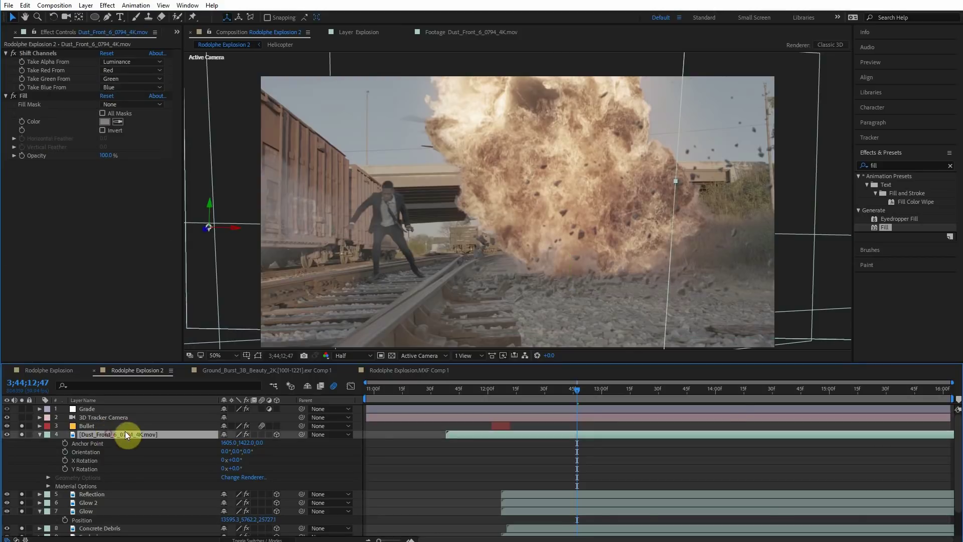
key("ctrl+v")
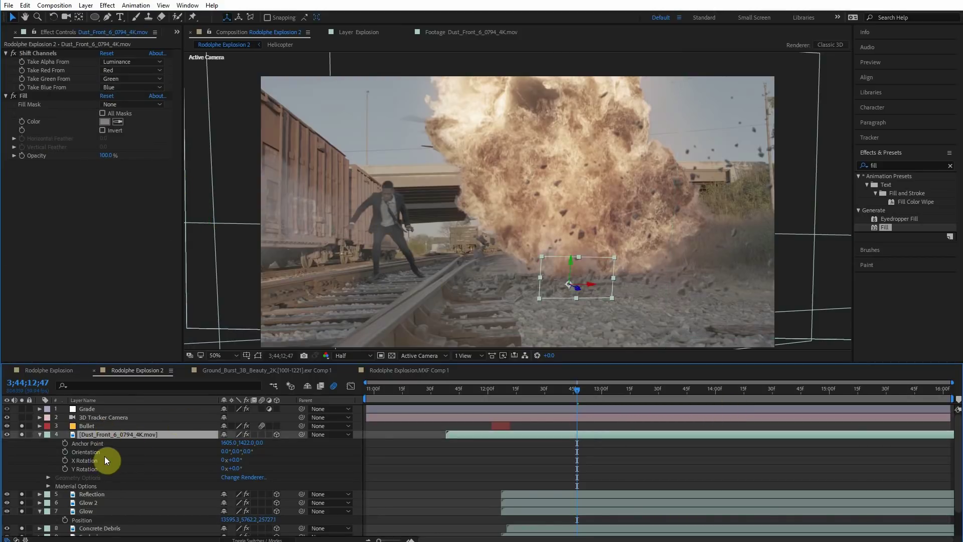
- Rotate the dust layer slightly to face the camera and scale it up to 1525%
key("w")
mouse_move(570, 262)
left_mouse_down()
mouse_move(602, 300)
mouse_move(570, 259)
left_mouse_up()
key("s")
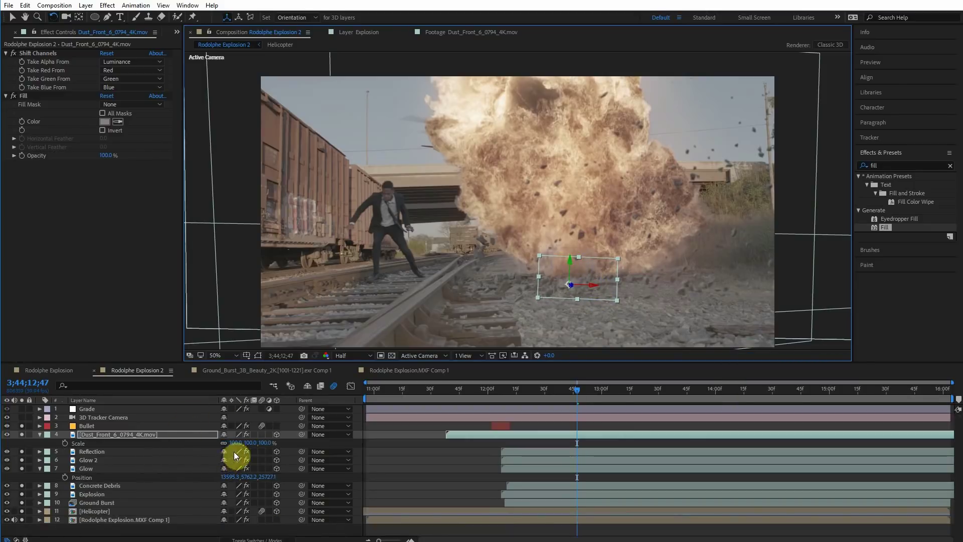
left_click_drag(236, 443, 925, 417)
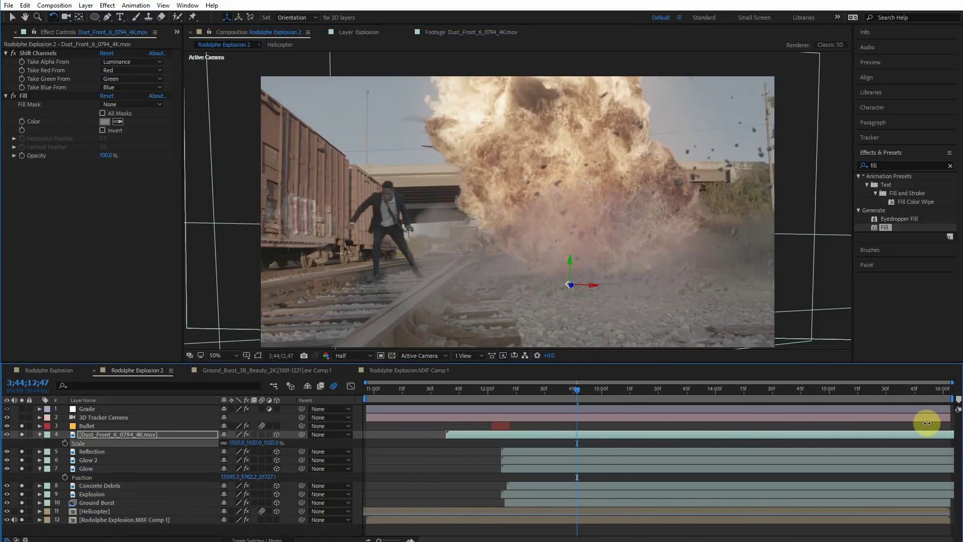
- Raise the dust layer slightly above the gravel and shift its clip to start shortly after 3;44;12;00, checking at 3;44;12;18
left_click(12, 16)
left_click(691, 264)
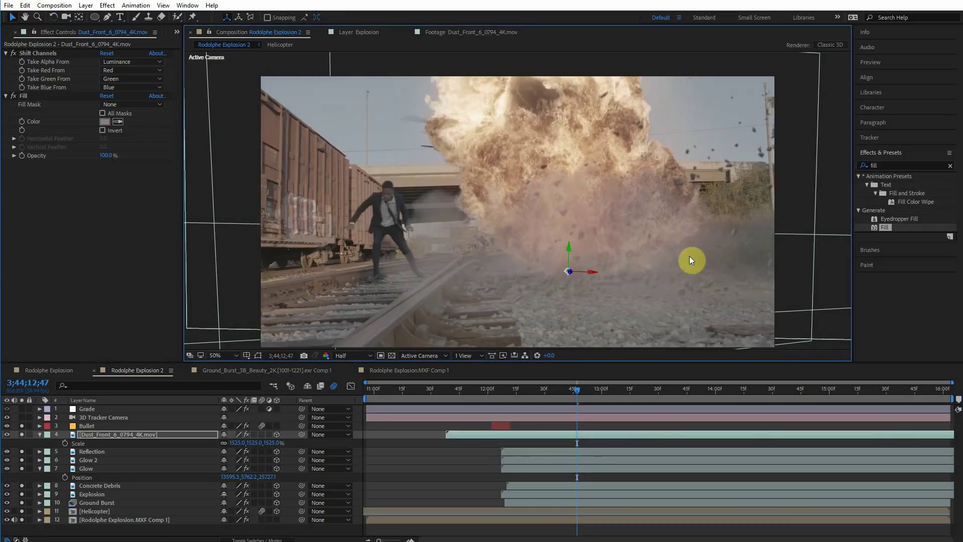
left_click_drag(539, 393, 523, 392)
left_click_drag(512, 435, 552, 438)
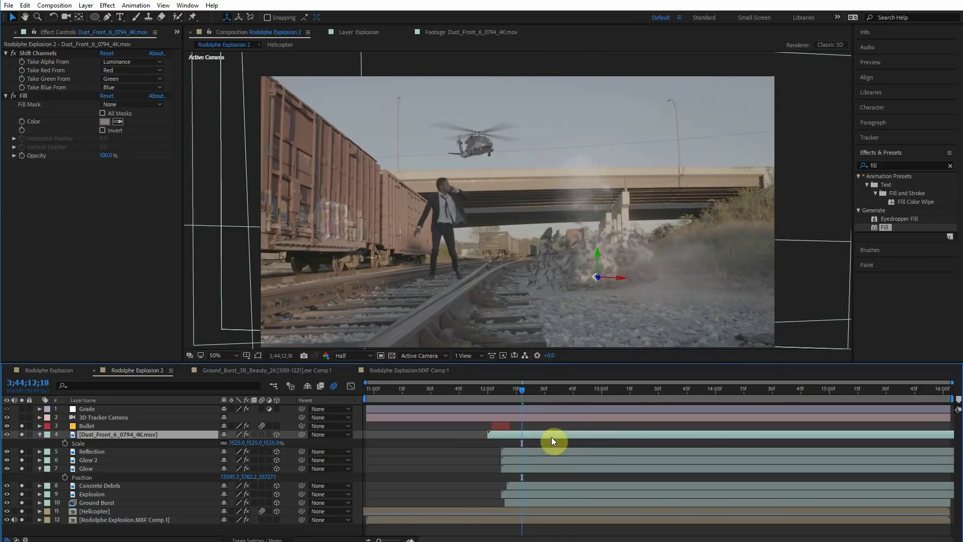
- Set the dust layer's anchor point to 1886, 1422 and nudge the cloud into place around the ground burst
key("a")
left_click(619, 295)
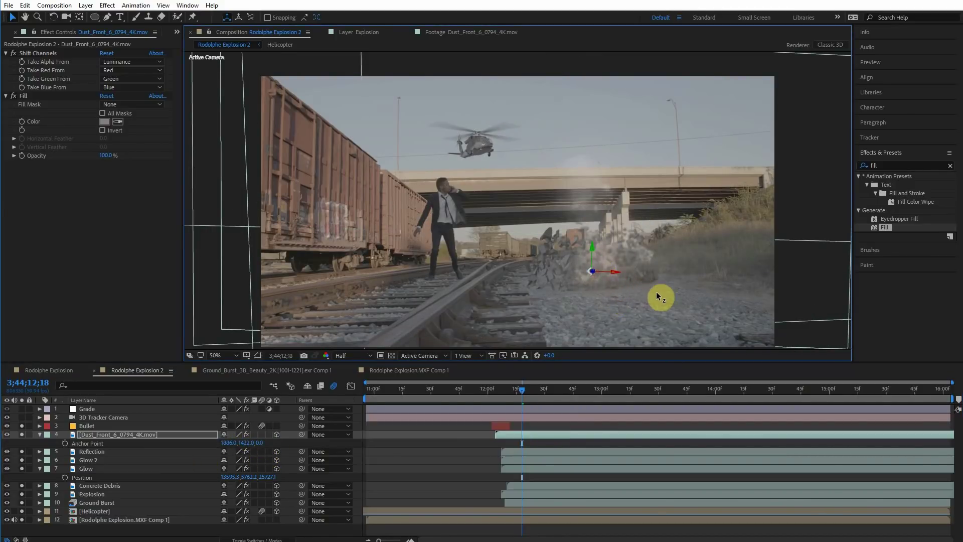
left_click_drag(608, 307, 598, 314)
- Lower the dust layer's opacity to 85%, checking the haze at 3;44;13;35, 3;44;13;49 and 3;44;12;37
left_click_drag(505, 391, 667, 384)
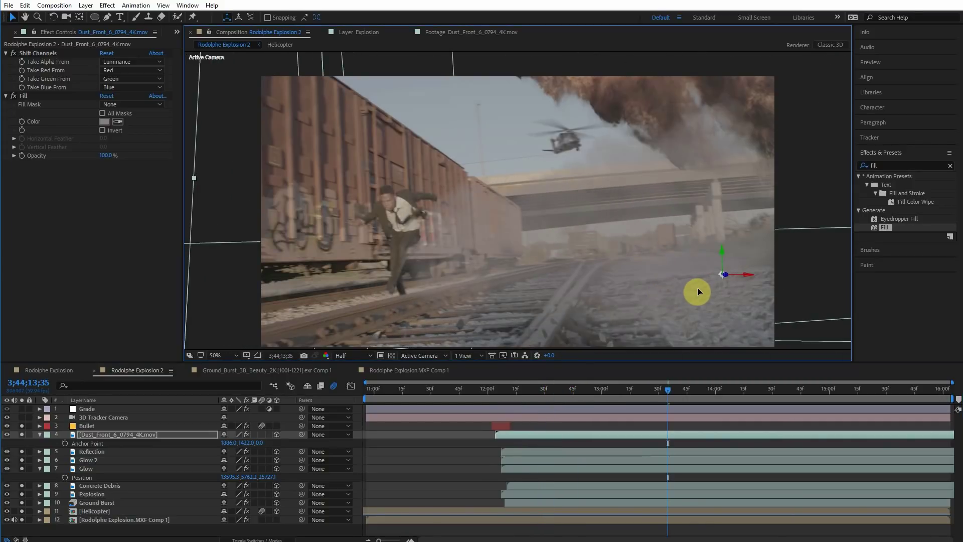
left_click_drag(570, 389, 602, 391)
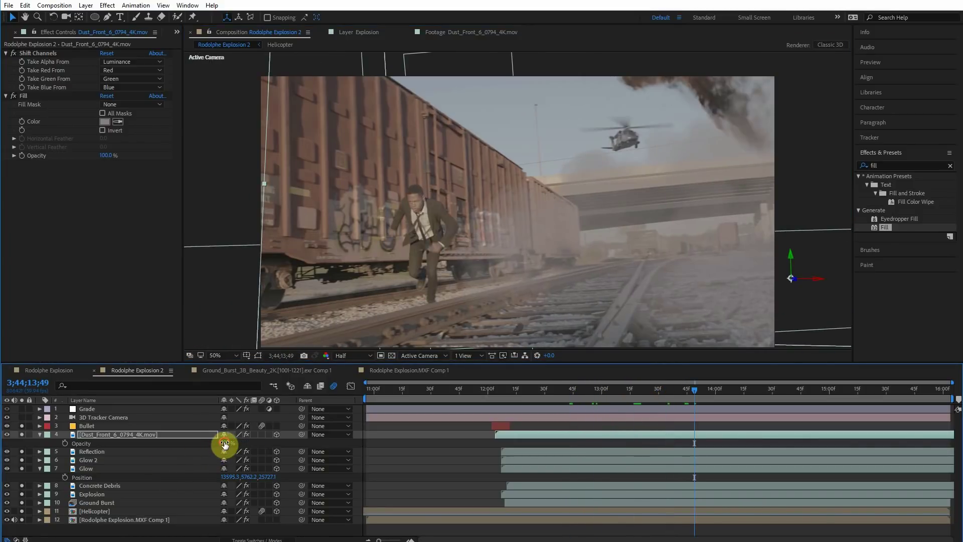
left_click_drag(224, 443, 218, 442)
left_click_drag(603, 396, 558, 395)
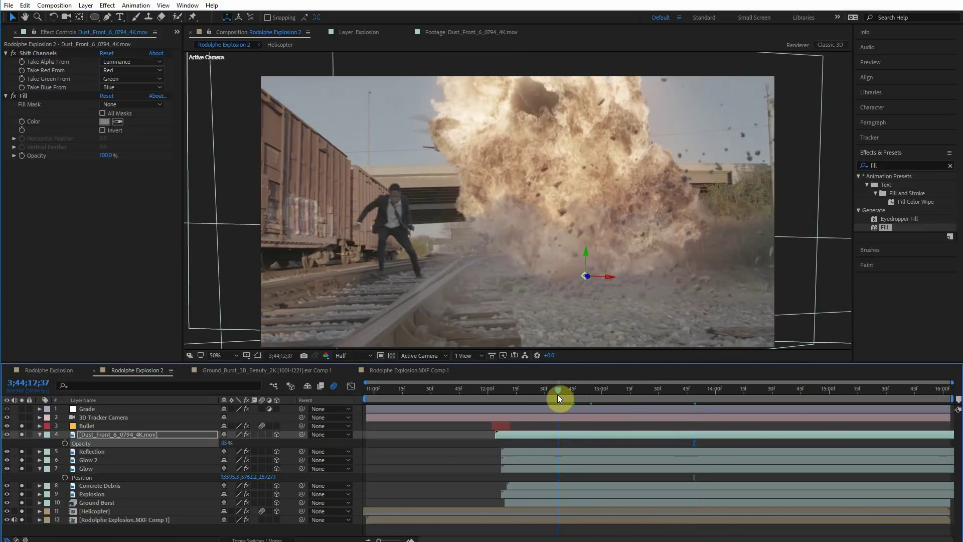
left_click(83, 435)
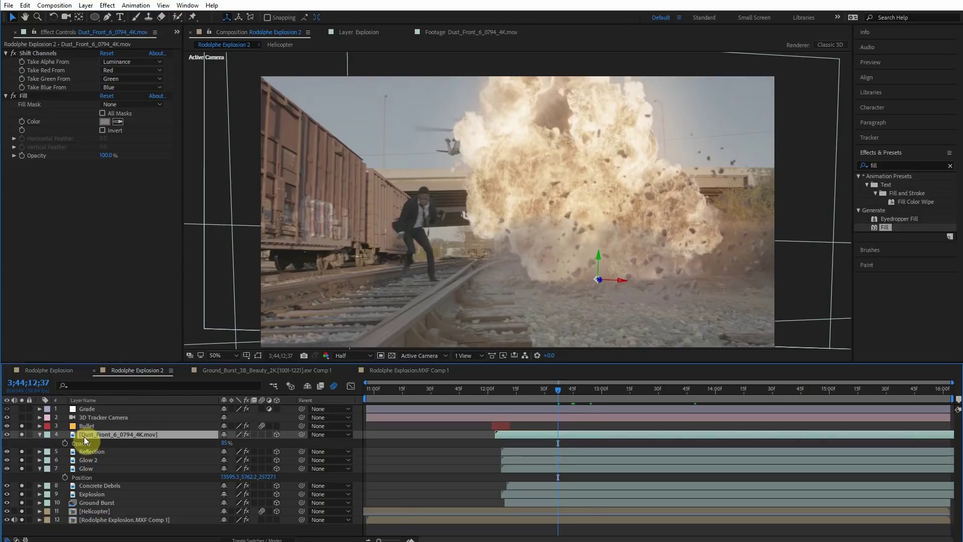
- Duplicate the Dust_Front_6_0794_4K.mov layer, scale the copy to 1237% and flip it horizontally
key("ctrl+d")
key("s")
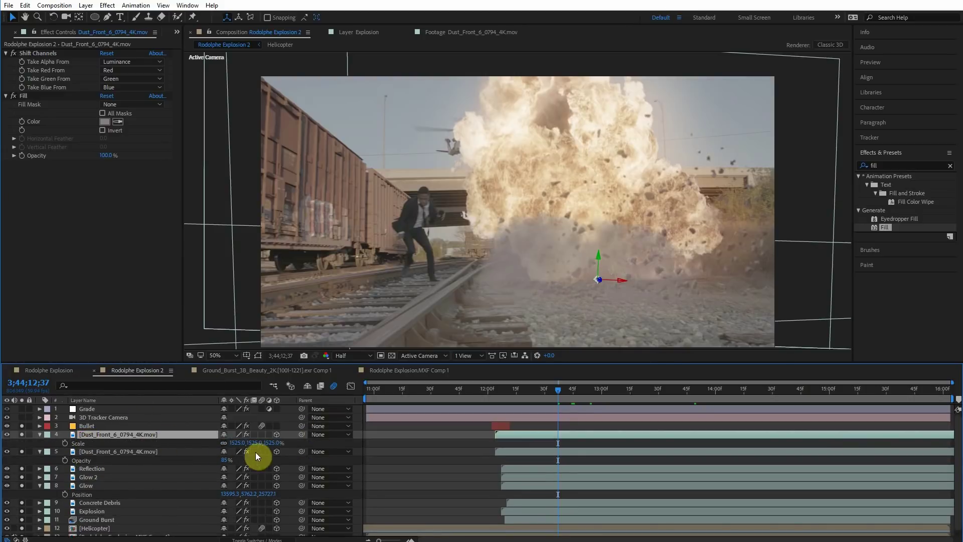
right_click(616, 216)
mouse_move(658, 192)
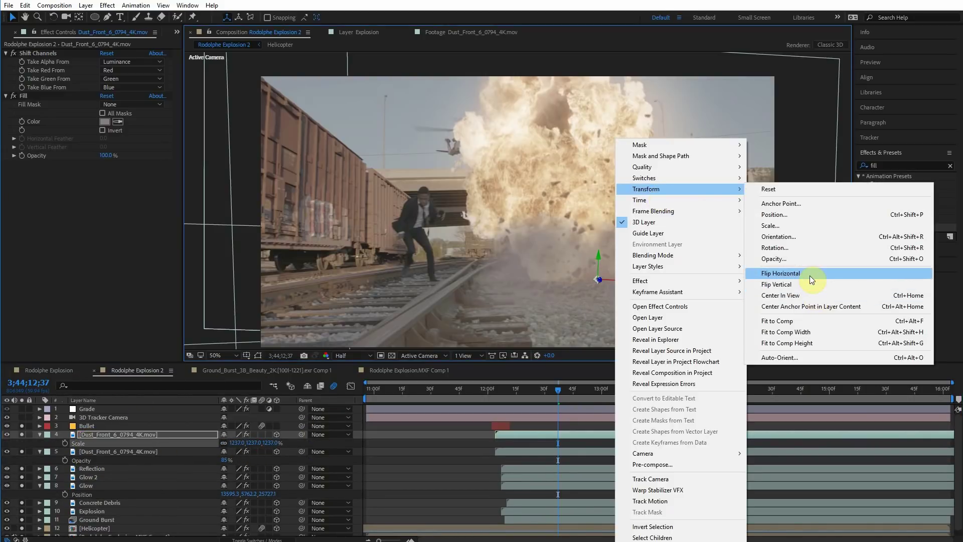
left_click(810, 276)
- Offset the two Dust_Front clips so the flipped copy starts slightly earlier, and set the copy's opacity to 26%
left_click(528, 433)
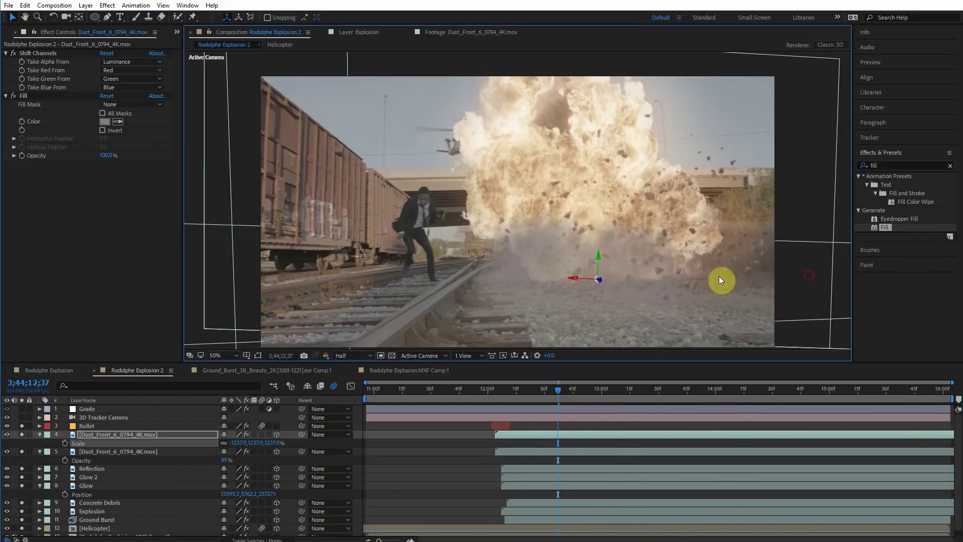
left_click(518, 449)
left_click_drag(518, 450, 514, 434)
left_click_drag(224, 444, 196, 444)
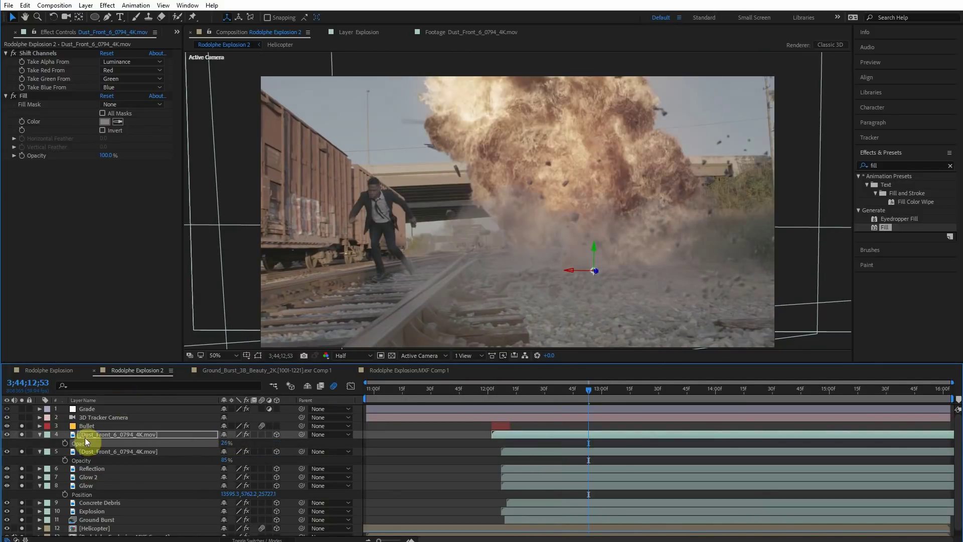
left_click(40, 451)
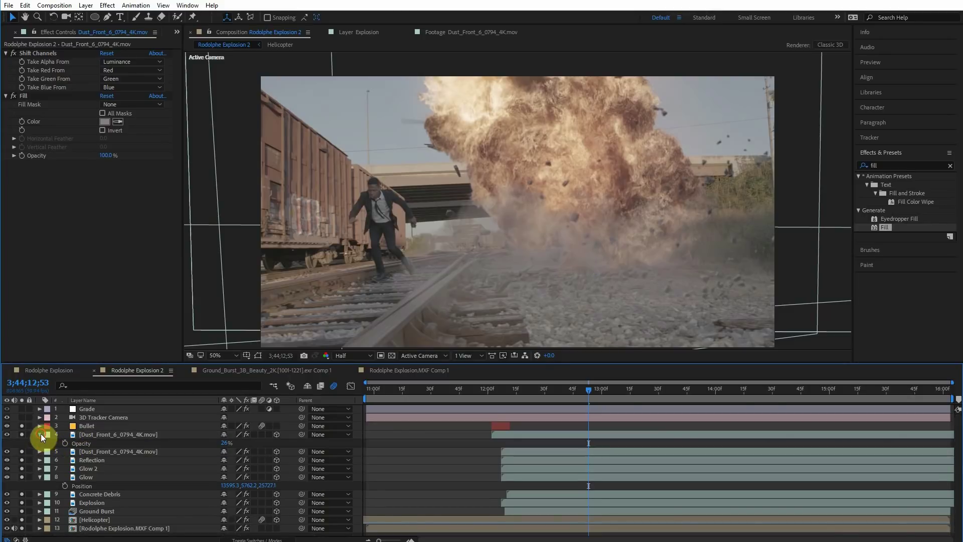
left_click(40, 435)
- Preview the stock clip Dust_at_Camera_6_0824_2K.mov and add it to the composition directly below the Bullet layer
left_click(176, 31)
left_click(197, 43)
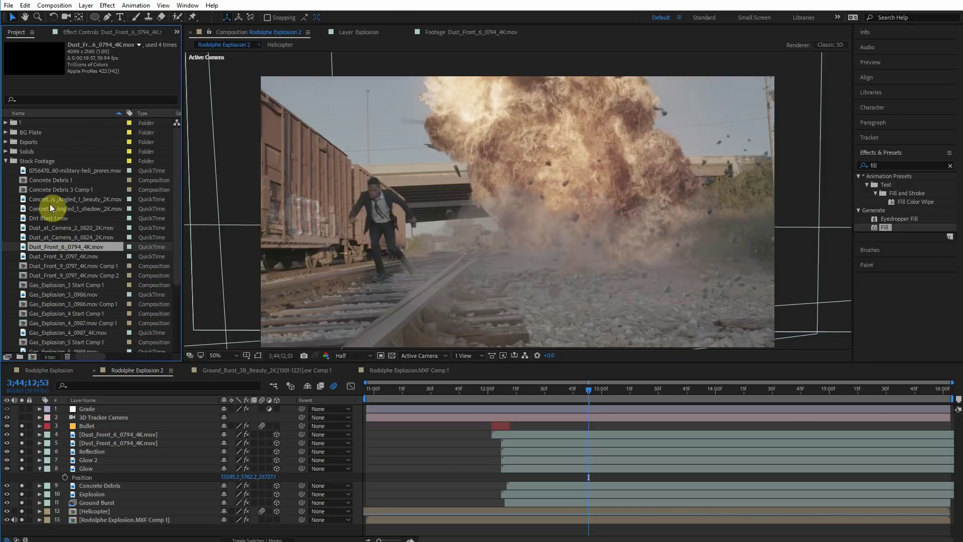
double_click(73, 236)
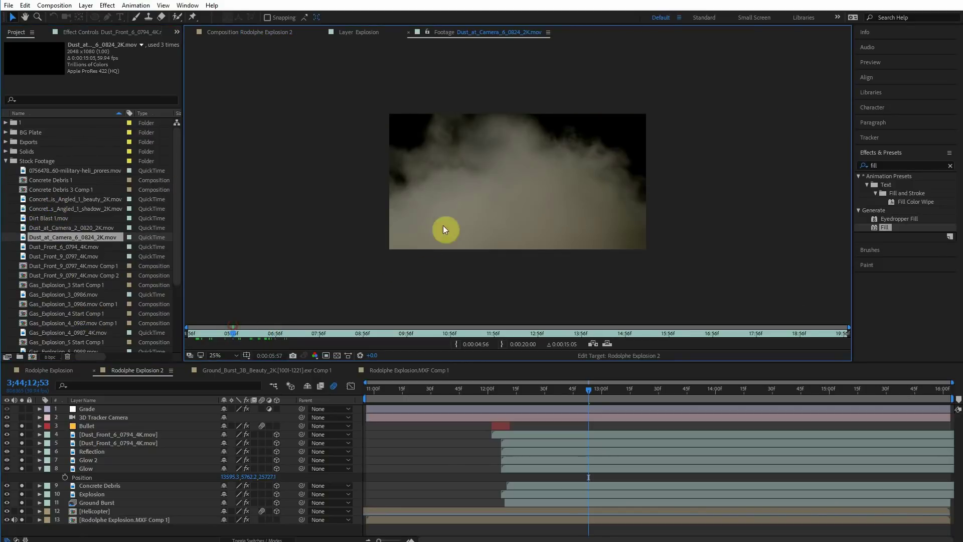
scroll(428, 262, "up", 2)
left_click_drag(228, 330, 264, 327)
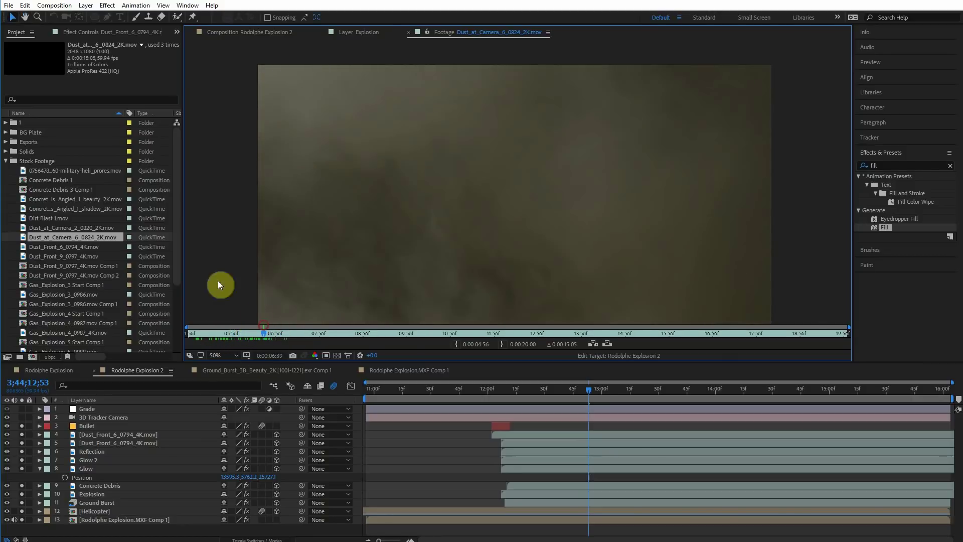
left_click_drag(73, 237, 134, 430)
- Give the Dust_at_Camera layer the same position as the flipped Dust_Front layer and scale it up to 1241%
left_click(160, 441)
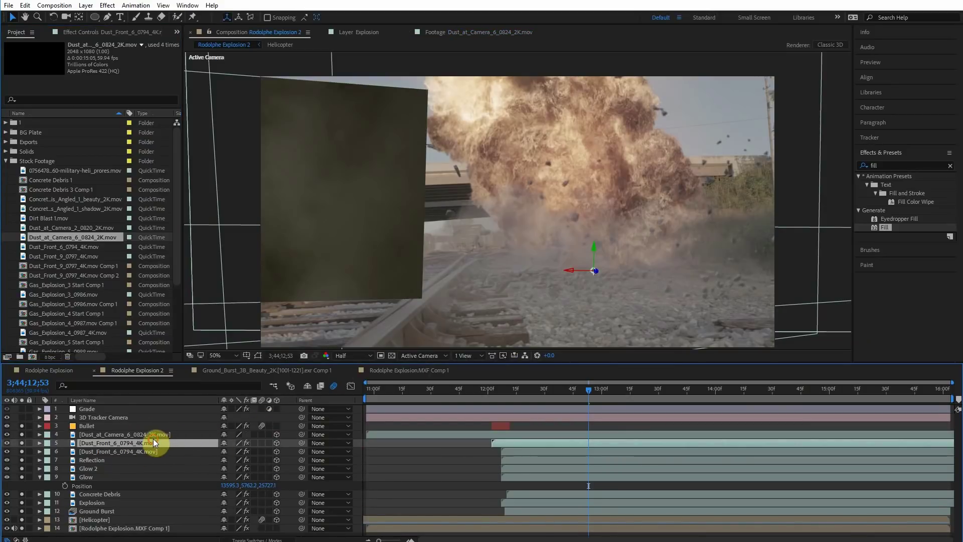
key("p")
left_click(108, 434)
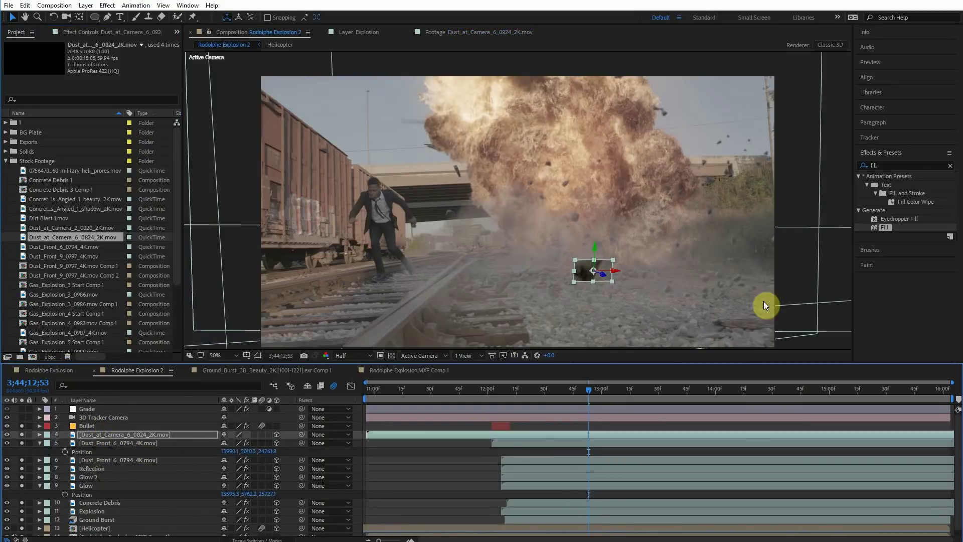
key("s")
left_click_drag(539, 442, 741, 442)
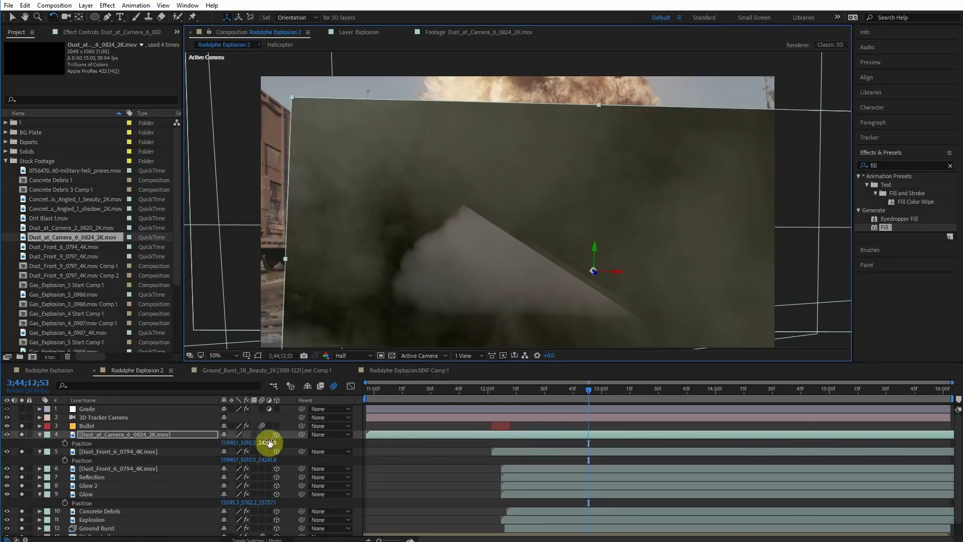
- Bring the Dust_at_Camera layer closer to the camera and centre it over the frame
left_click_drag(269, 444, 11, 443)
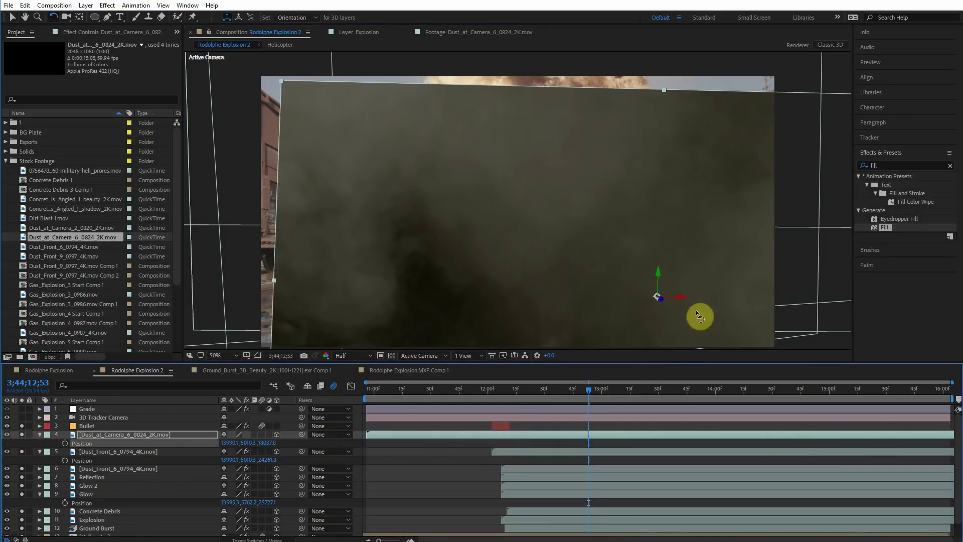
left_click(12, 18)
left_click_drag(726, 227, 593, 174)
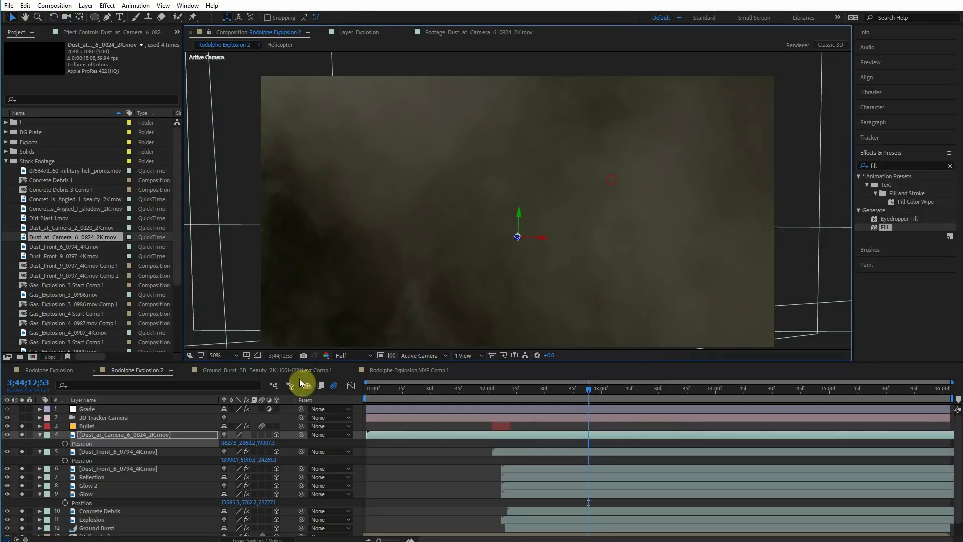
- Scale the Dust_at_Camera layer to 1174%, rotate it to face the camera and reposition it to cover the whole frame
key("s")
key("comma")
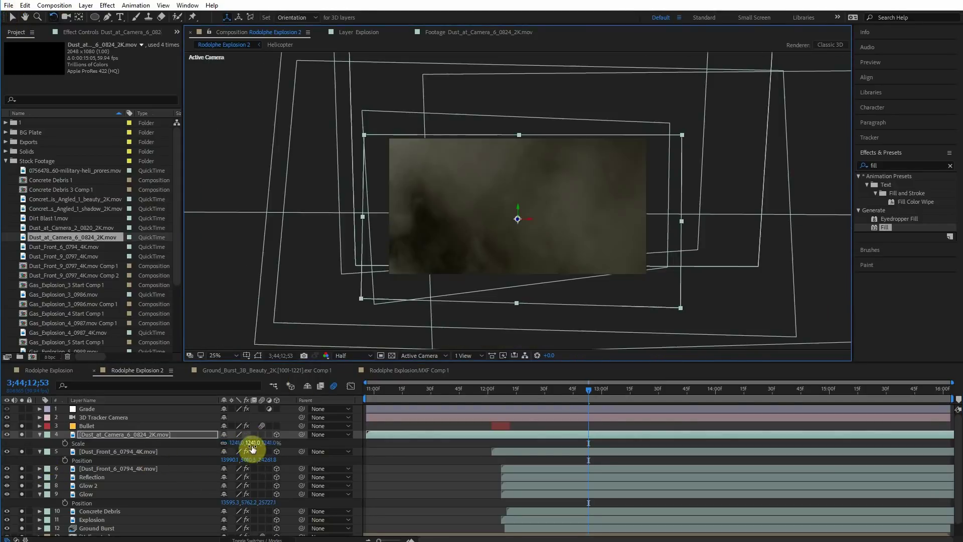
left_click_drag(250, 443, 223, 443)
key("w")
left_click(12, 16)
left_click_drag(579, 249, 572, 236)
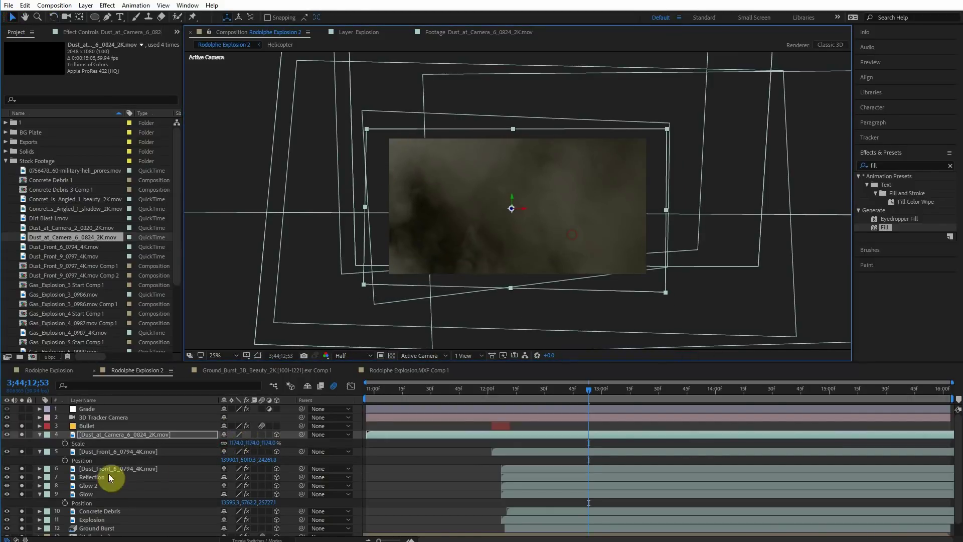
- Copy the Shift Channels and Fill effects from the flipped Dust_Front layer onto the Dust_at_Camera layer
left_click(116, 451)
left_click(82, 32)
left_click(39, 53)
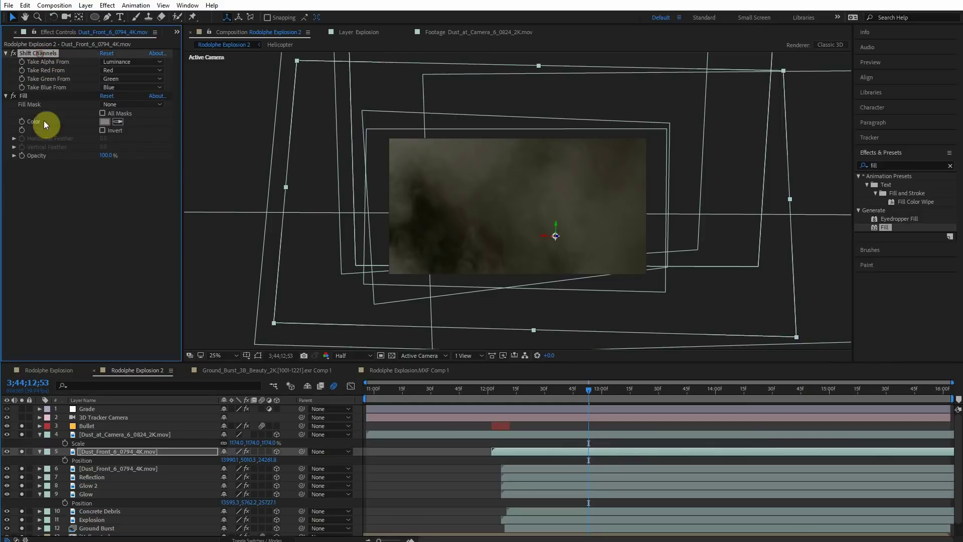
left_click(28, 96, "ctrl")
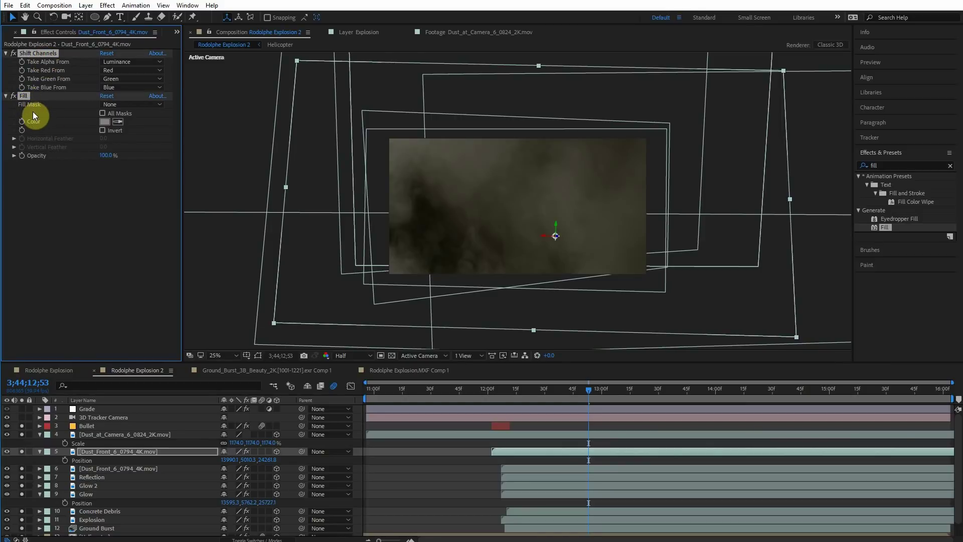
left_click(101, 435)
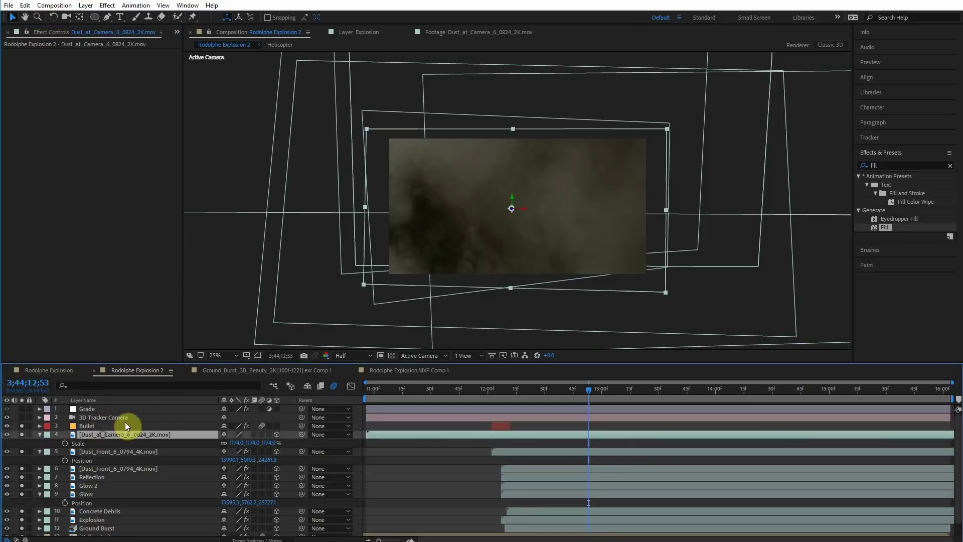
key("ctrl+v")
scroll(450, 272, "up", 1)
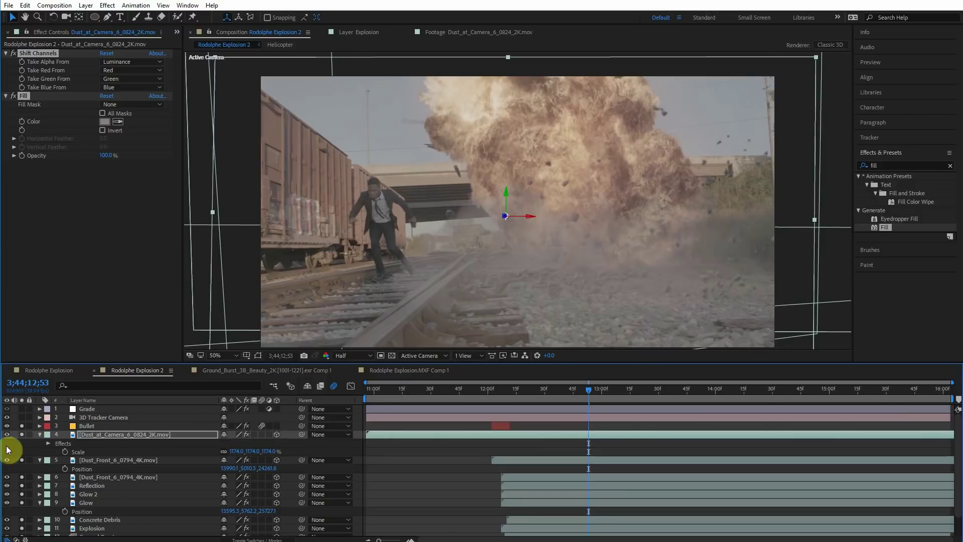
- Start the Dust_at_Camera clip just before 3;44;12;00 and keyframe its opacity from 0% at 3;44;12;14 to 100% at 3;44;12;38
left_click_drag(440, 432, 548, 436)
left_click(562, 394)
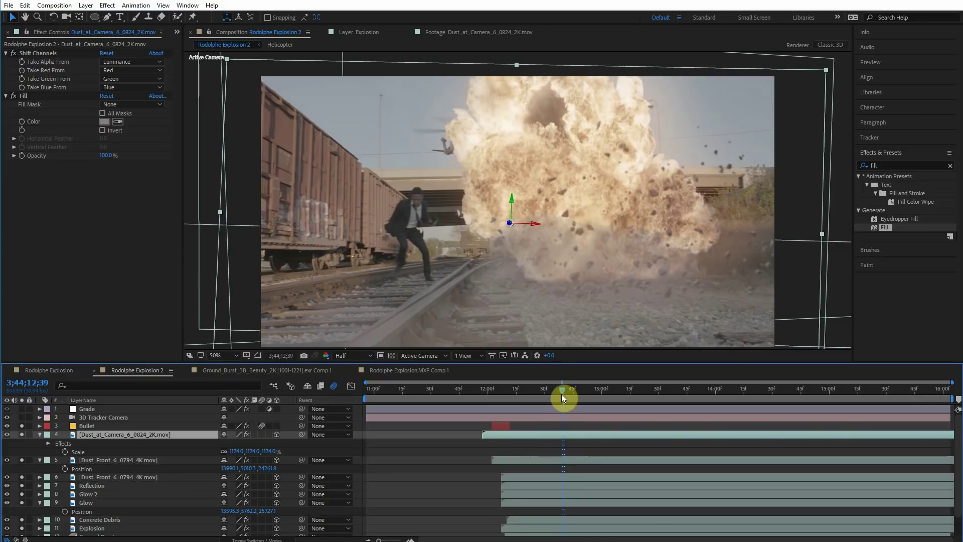
key("t")
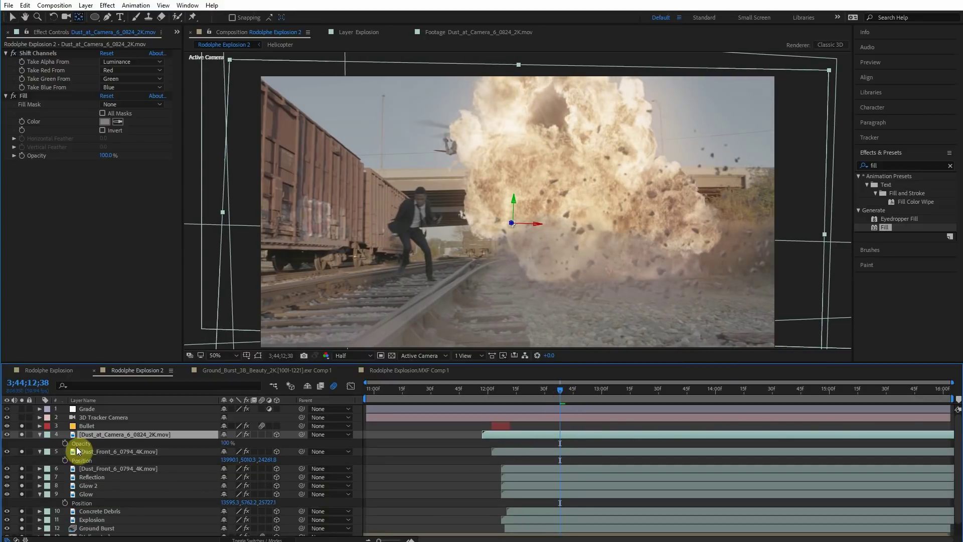
left_click(65, 443)
left_click_drag(557, 393, 512, 399)
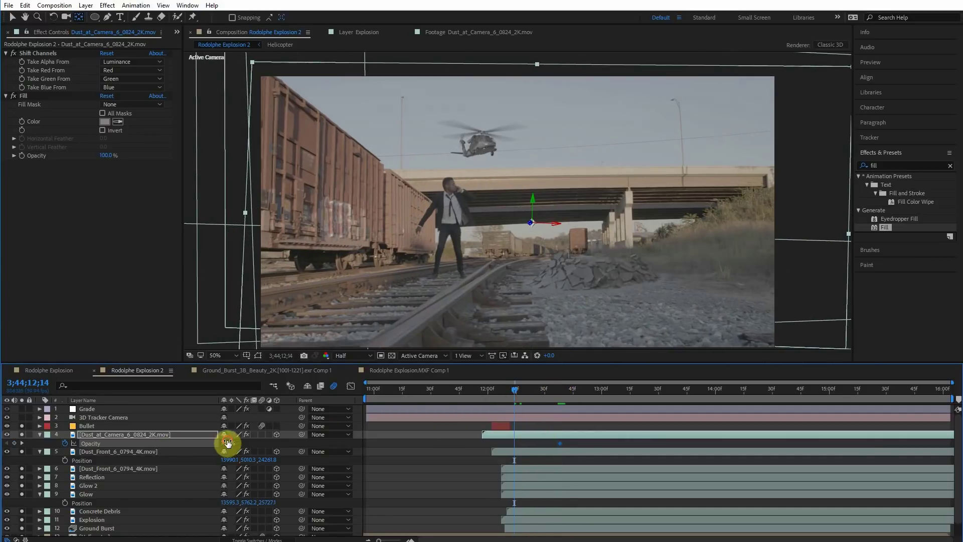
left_click_drag(230, 443, 121, 446)
- Flip the Dust_at_Camera layer horizontally, checking the haze at 3;44;13;01
left_click(605, 389)
right_click(609, 227)
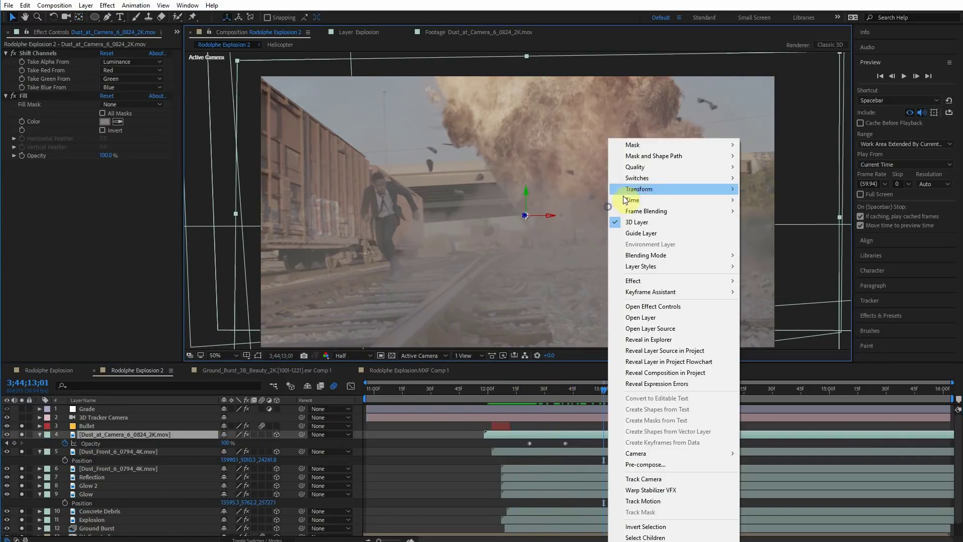
right_click(617, 225)
mouse_move(657, 189)
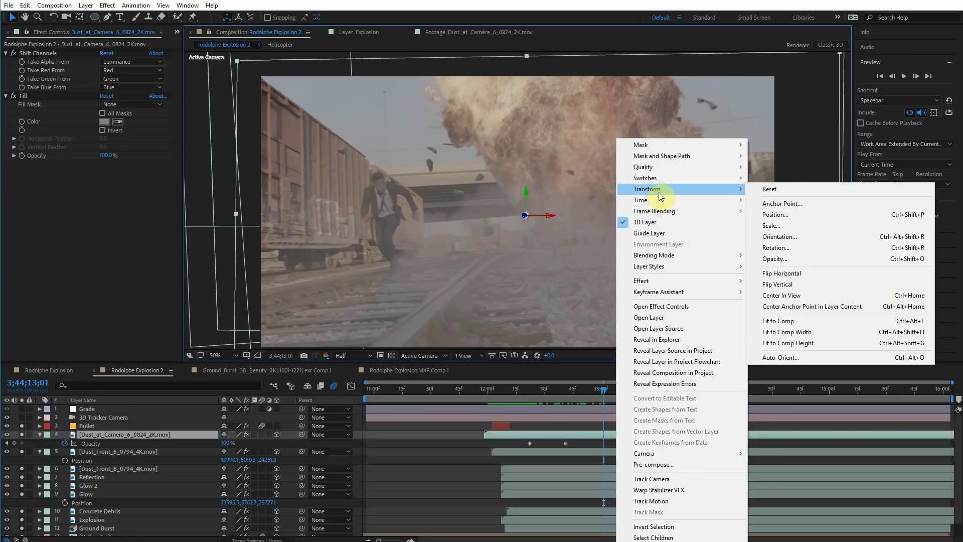
left_click(798, 271)
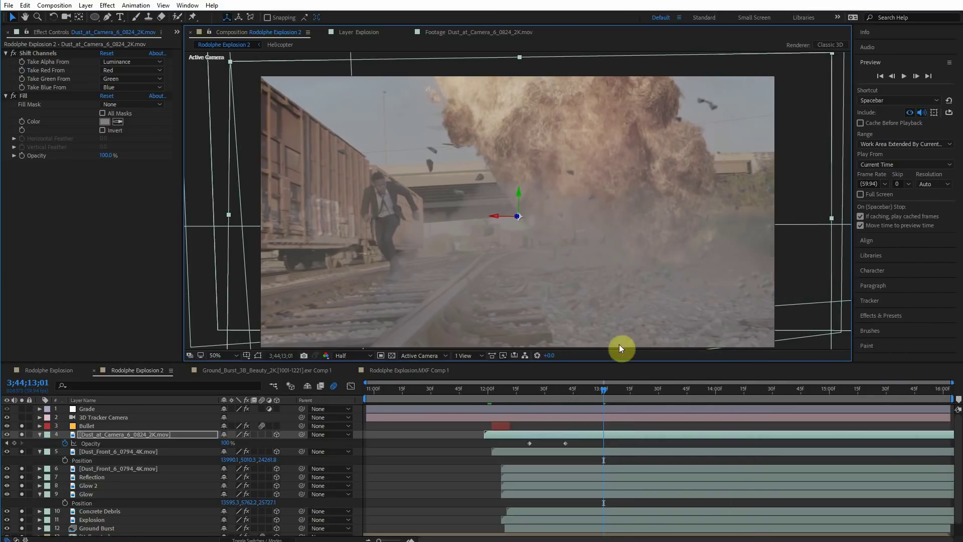
- Play back the explosion to check the camera dust, and shift the Dust_at_Camera clip slightly earlier
left_click_drag(546, 400, 516, 399)
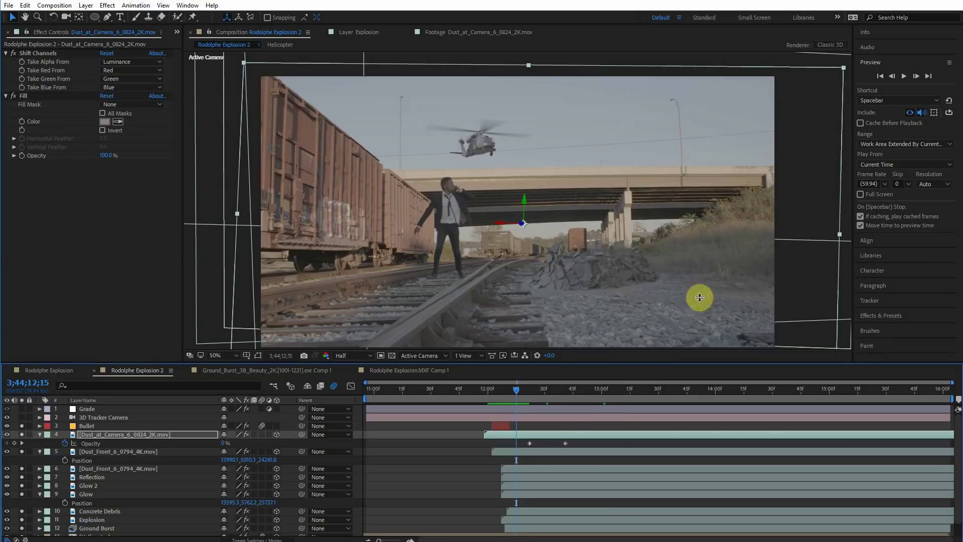
left_click(904, 76)
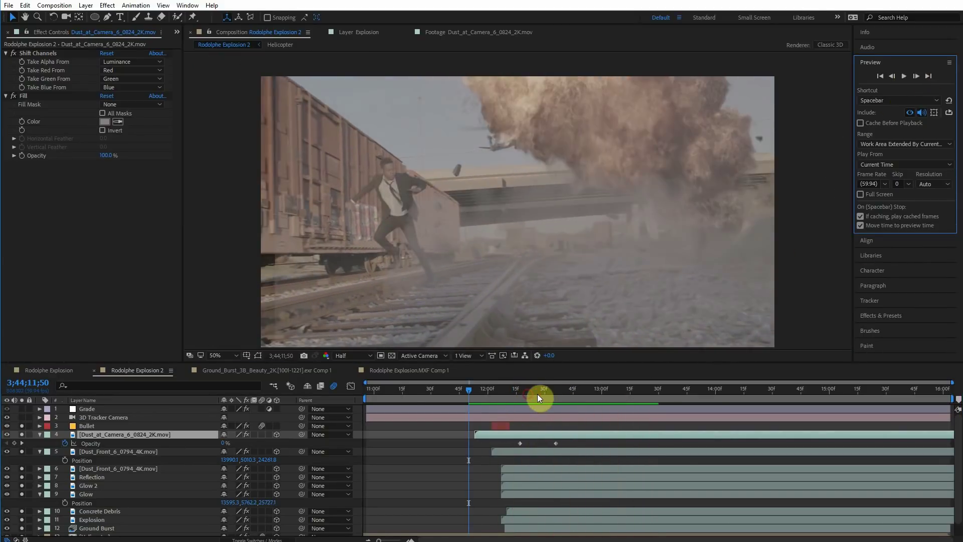
- Set the Dust_at_Camera layer's fill color to the lighter grey 9F9797, checking it at 3;44;12;45 and 3;44;12;30
left_click(572, 391)
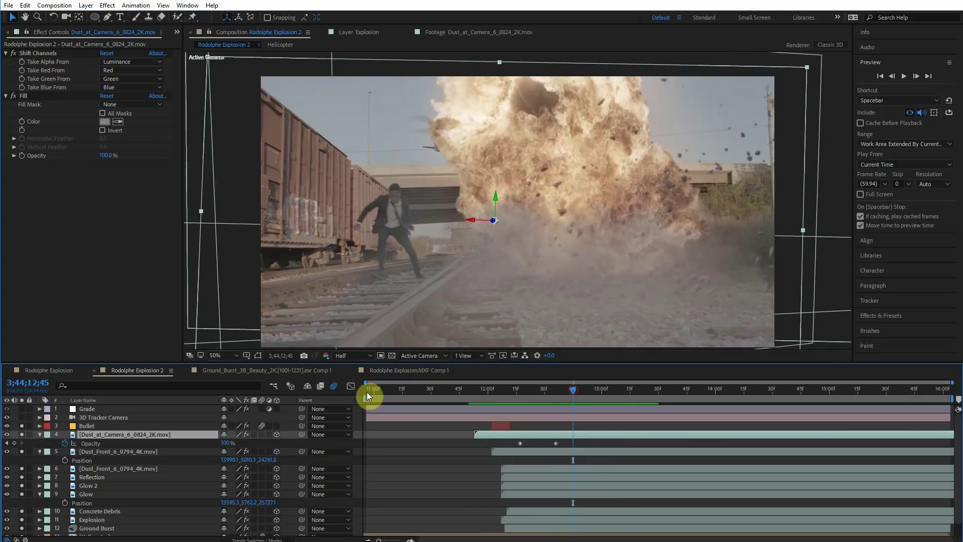
left_click(105, 122)
left_click(83, 202)
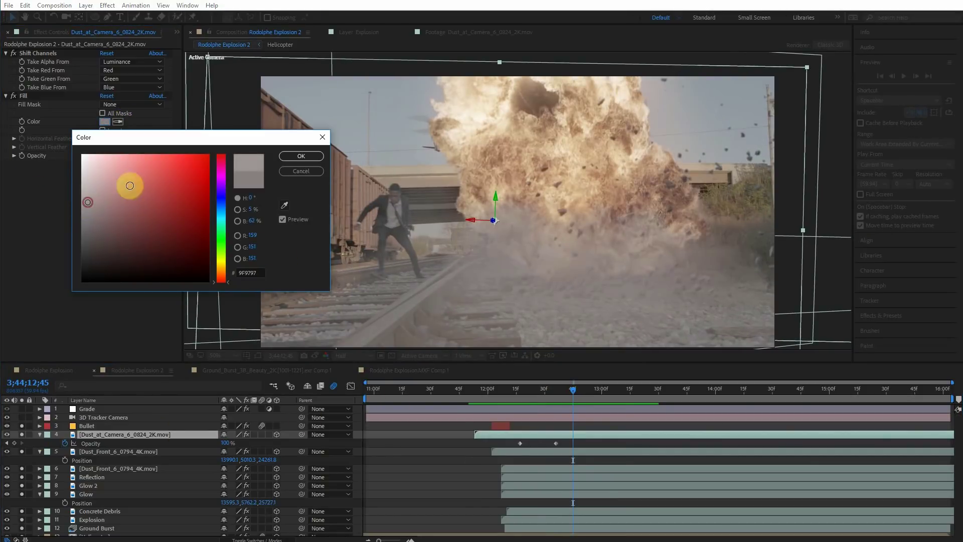
left_click(304, 157)
left_click(546, 391)
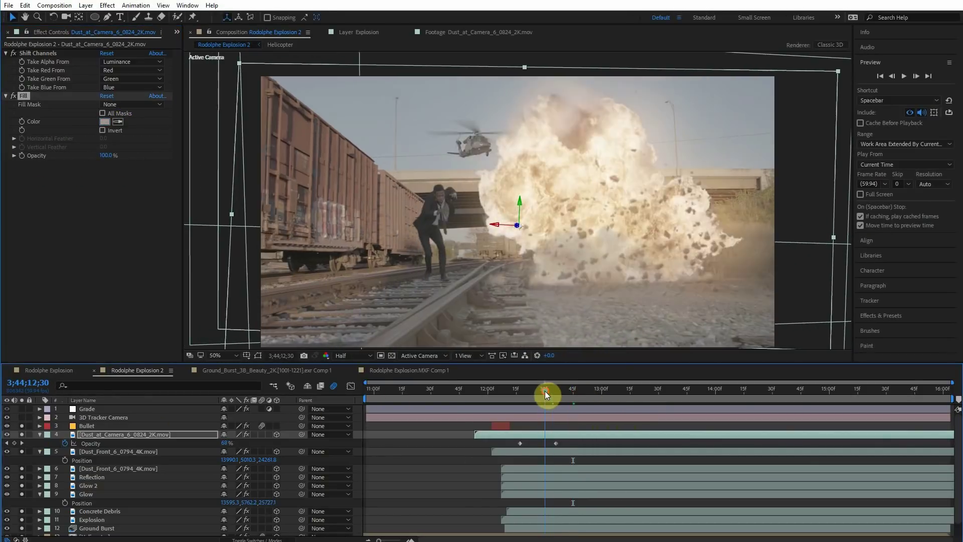
- Set the fill color of the original, unflipped Dust_Front layer to A89A9A
left_click(102, 469)
left_click(105, 122)
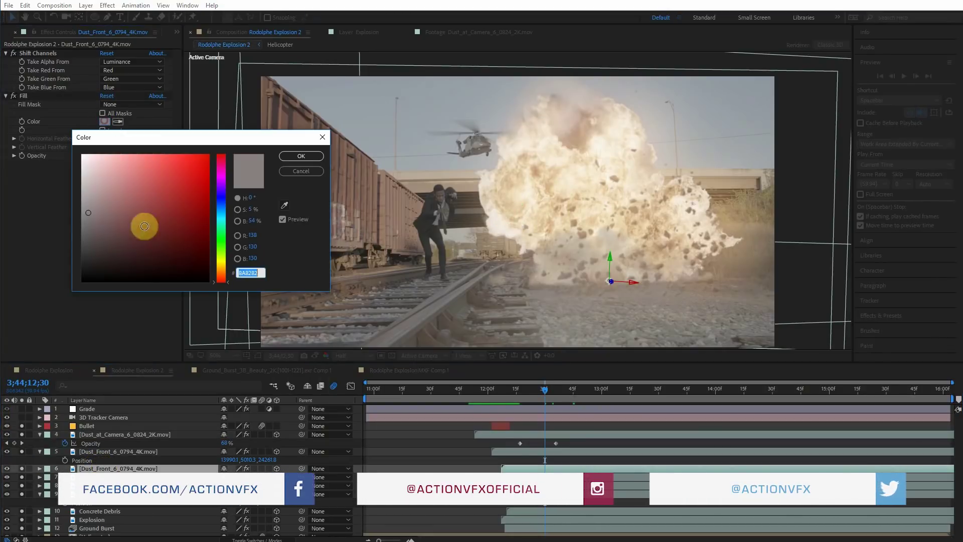
left_click(90, 218)
left_click_drag(90, 217, 91, 204)
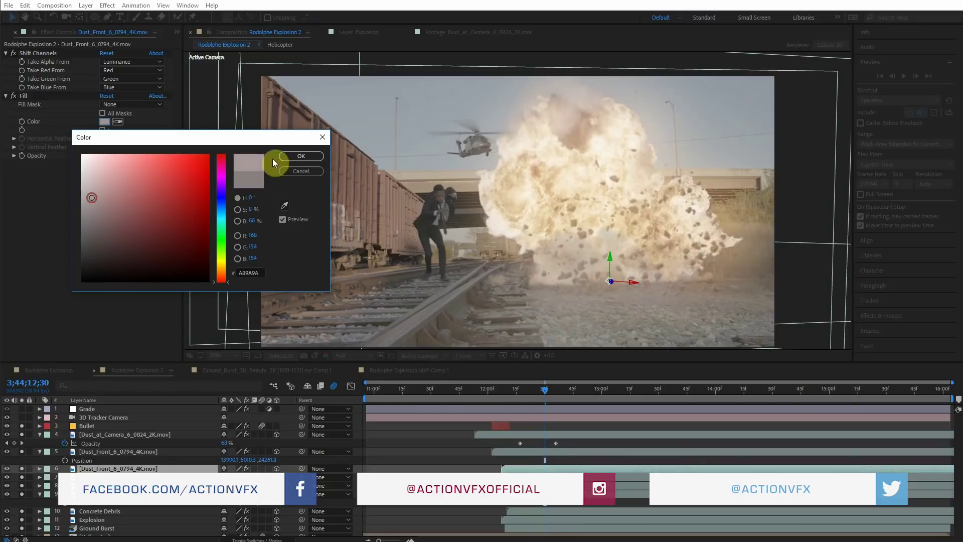
left_click(304, 156)
- Fade the Dust_at_Camera layer's opacity down toward about 3;44;13;33 and enable motion blur on the layer
left_click(568, 390)
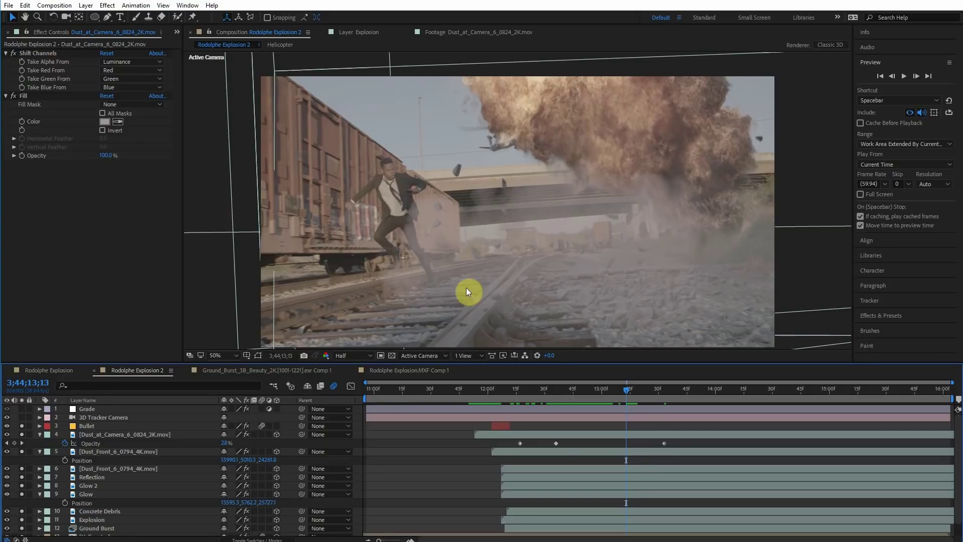
left_click(157, 438)
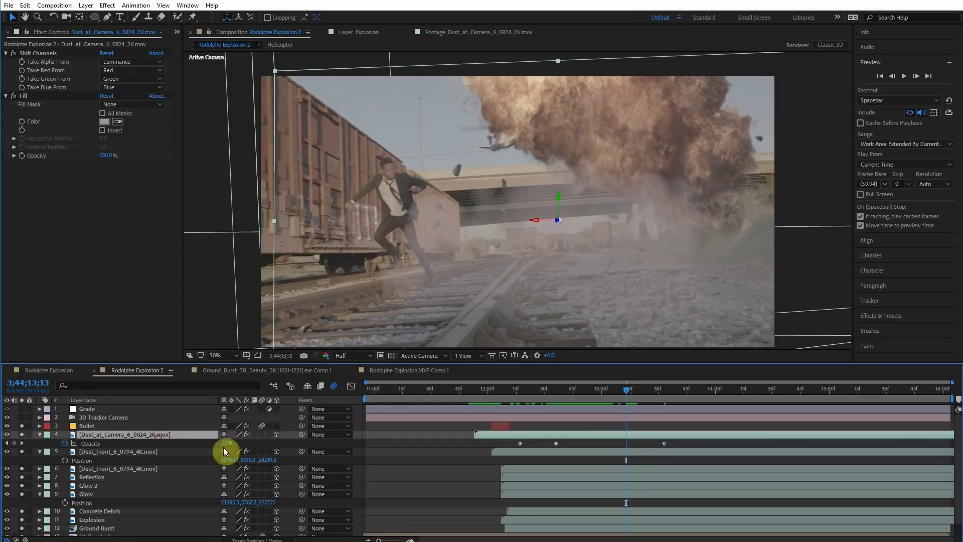
left_click(262, 435)
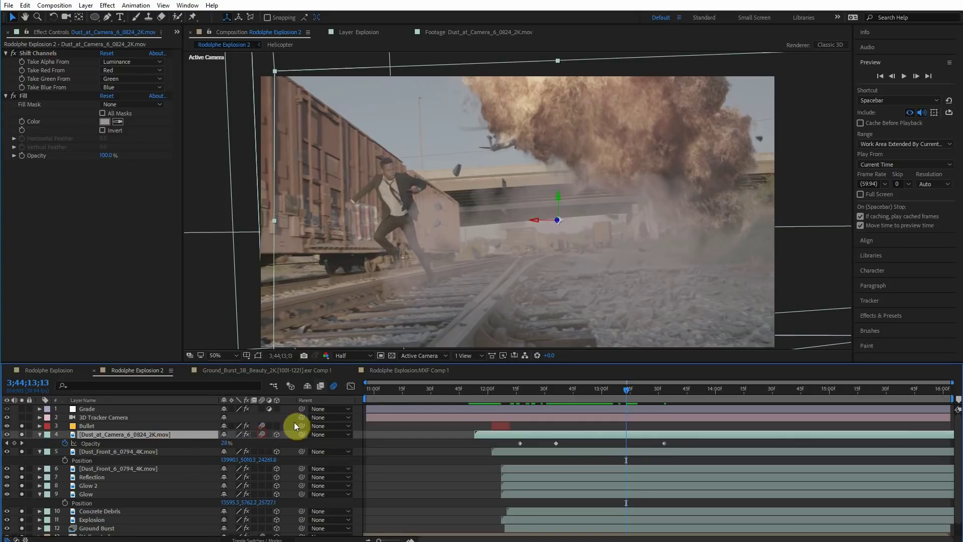
- Enable motion blur for the composition and on both Dust_Front layers, Concrete Debris, Explosion and Ground Burst
left_click(334, 386)
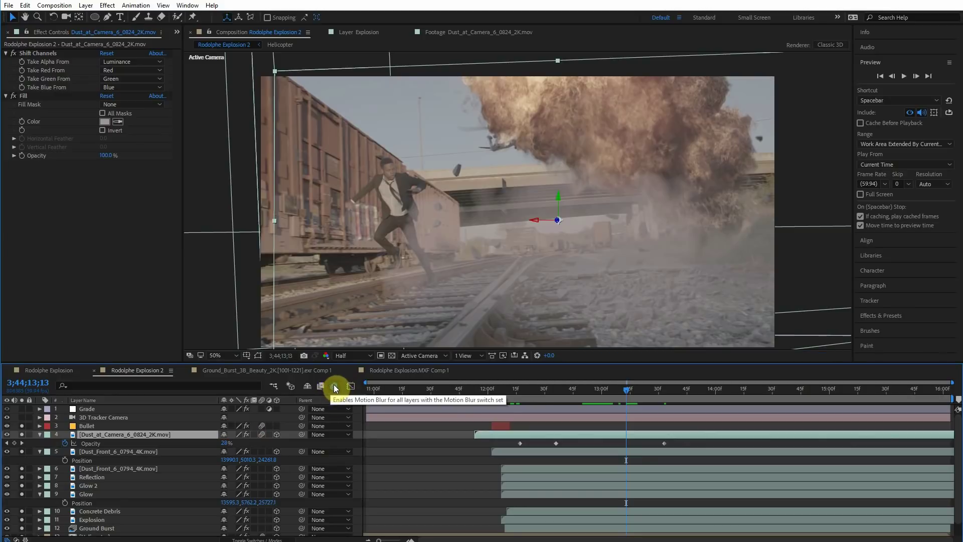
left_click(261, 452)
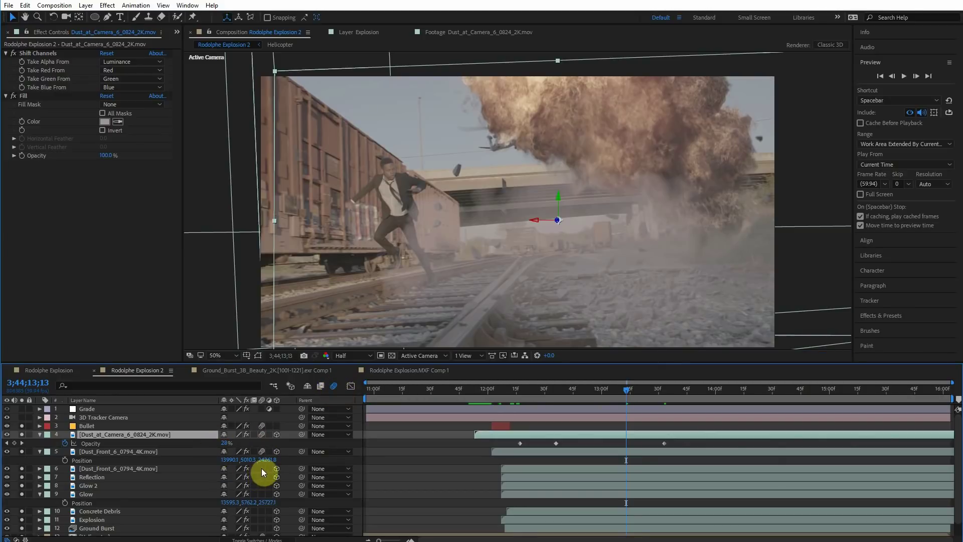
left_click(261, 468)
scroll(261, 483, "down", 1)
left_click(128, 493)
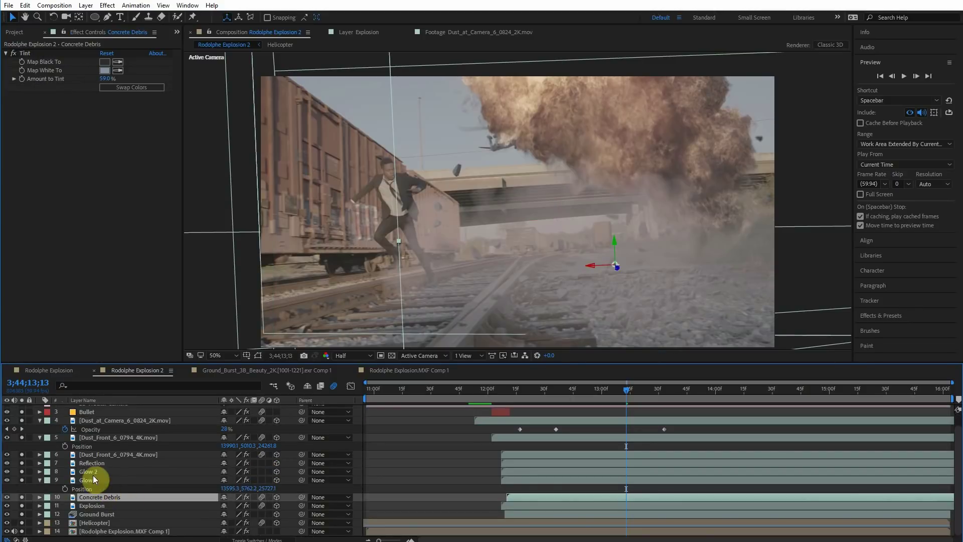
left_click(97, 514)
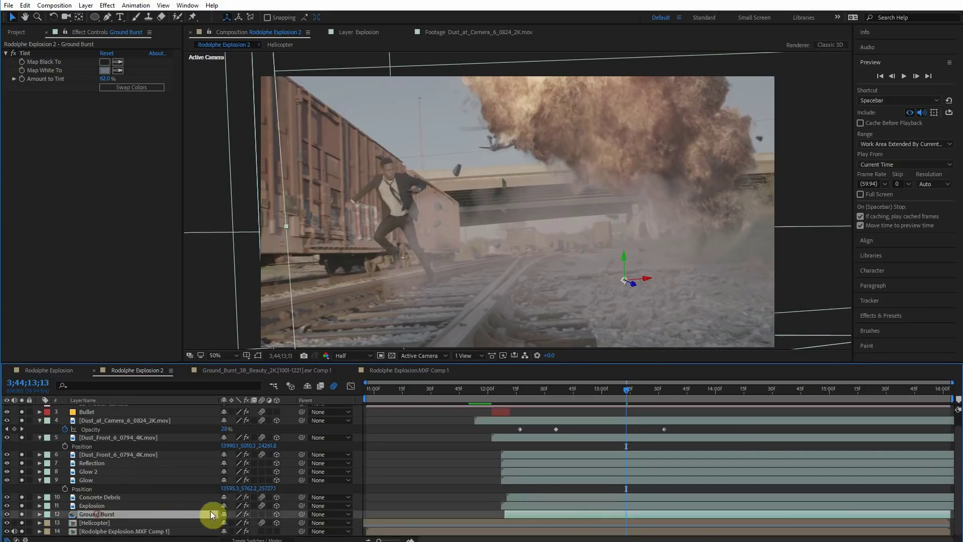
left_click(261, 513)
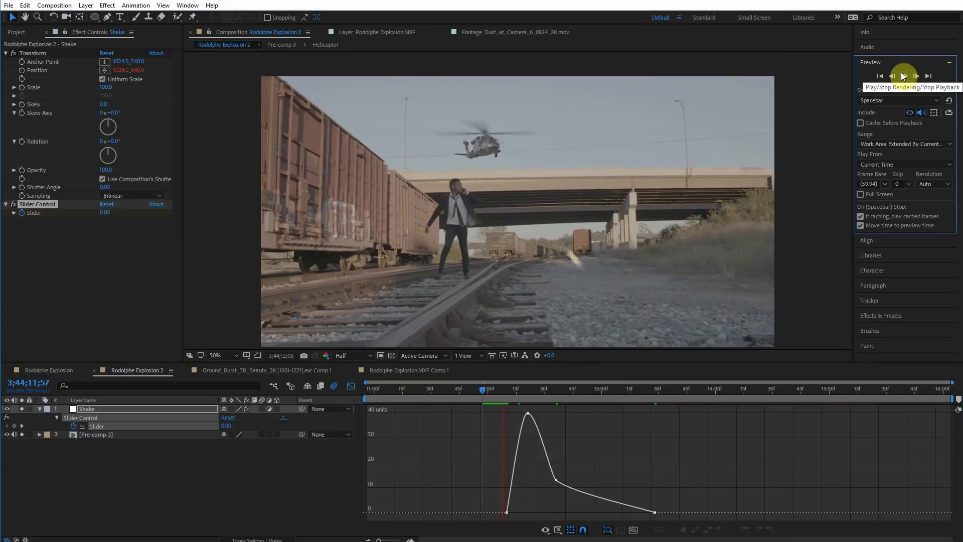
- Play back the shot from around 3;44;11;56 to check the Shake layer's camera shake through the explosion
left_click(902, 73)
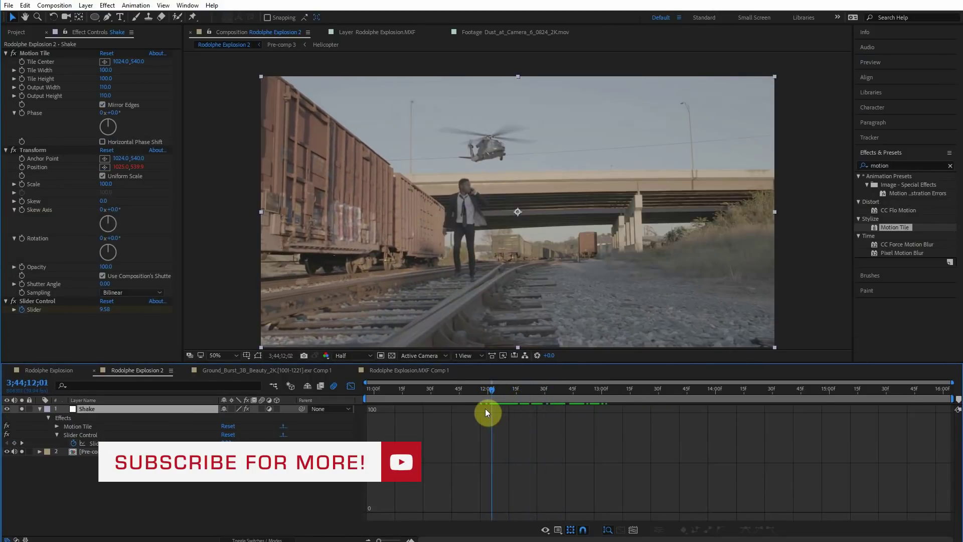
left_click(928, 62)
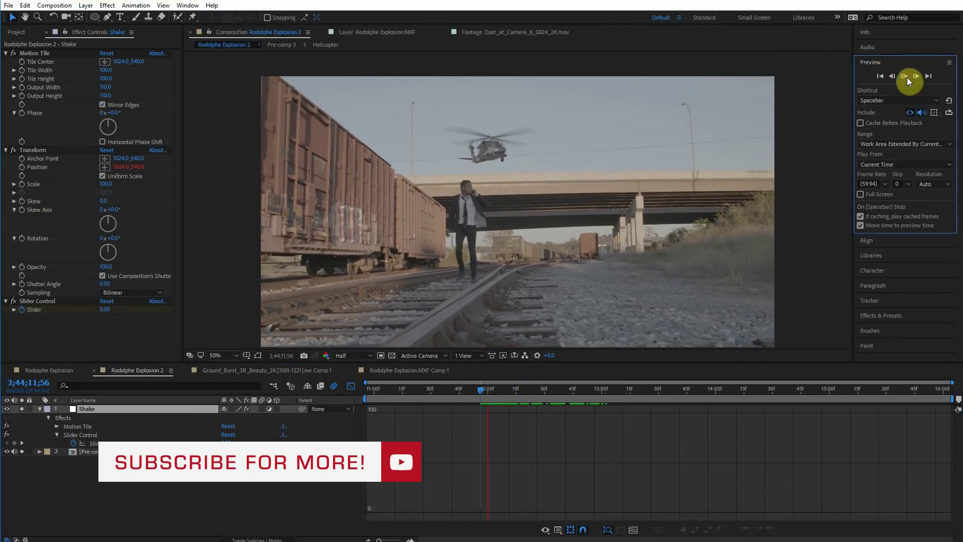
left_click(907, 77)
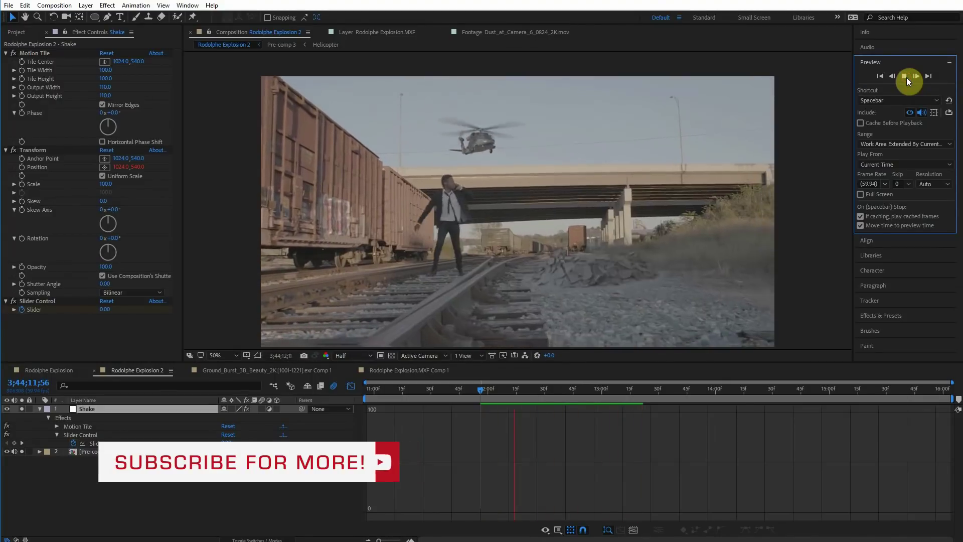